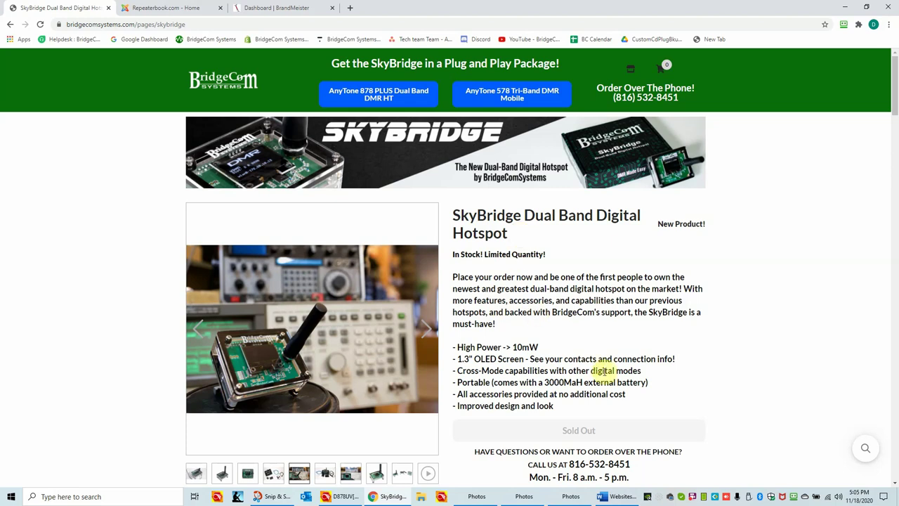
Step: Switch to the Websites document in Word and review its website links, repeaters and DMR talk groups
left_click(621, 497)
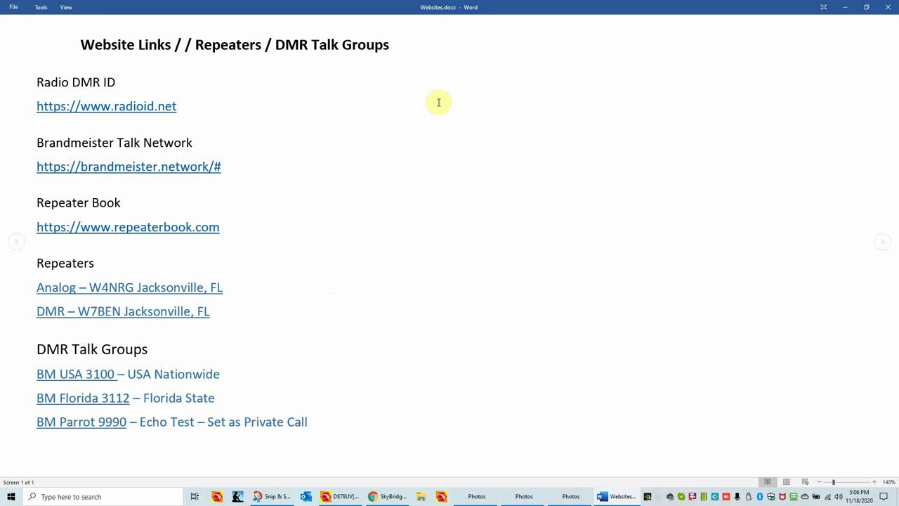
left_click(848, 11)
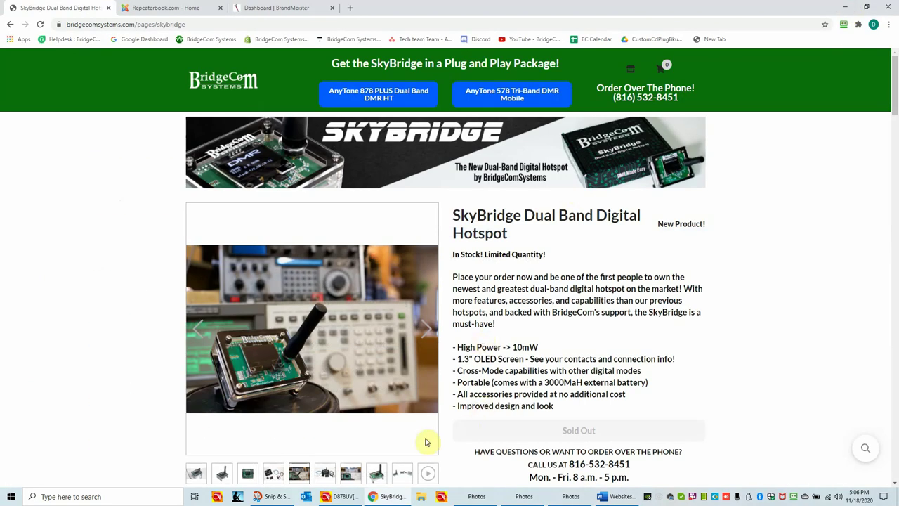
Step: Switch to the D878UV programming software and examine the frequency ranges in the model information without changing them
left_click(343, 496)
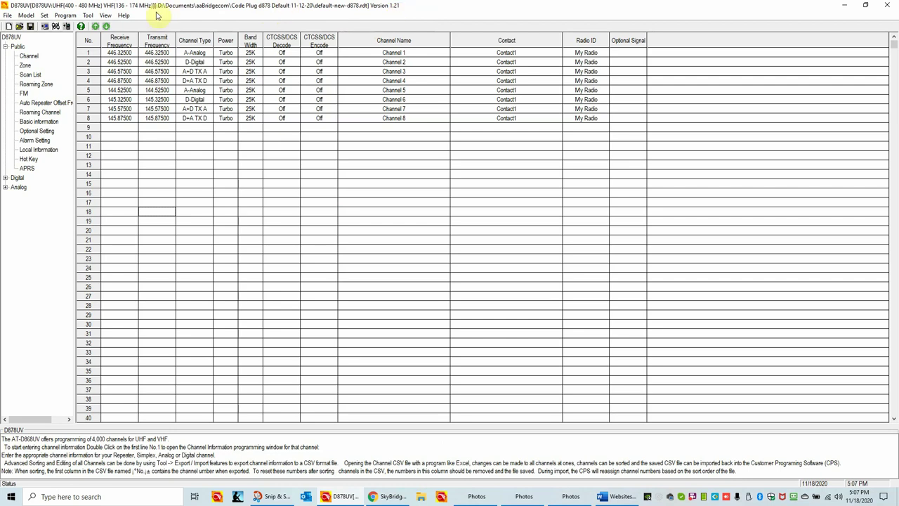
left_click(9, 15)
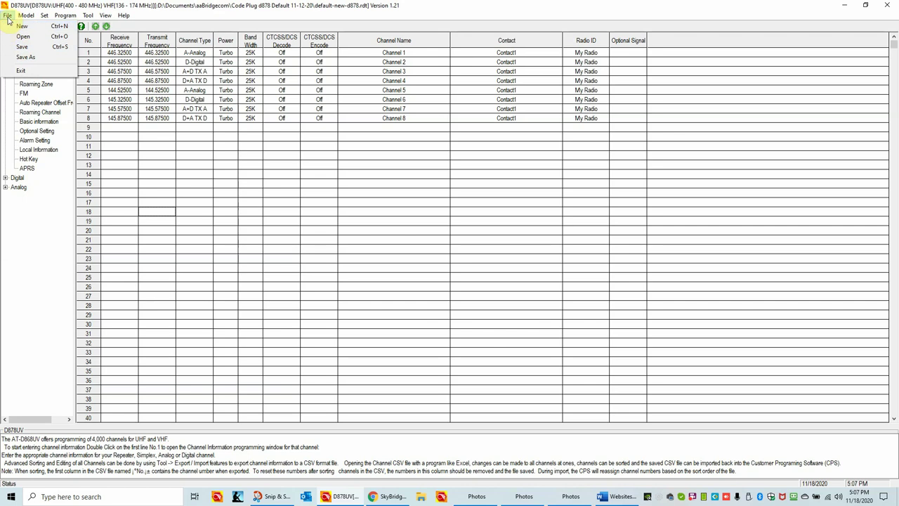
left_click(10, 15)
left_click(24, 16)
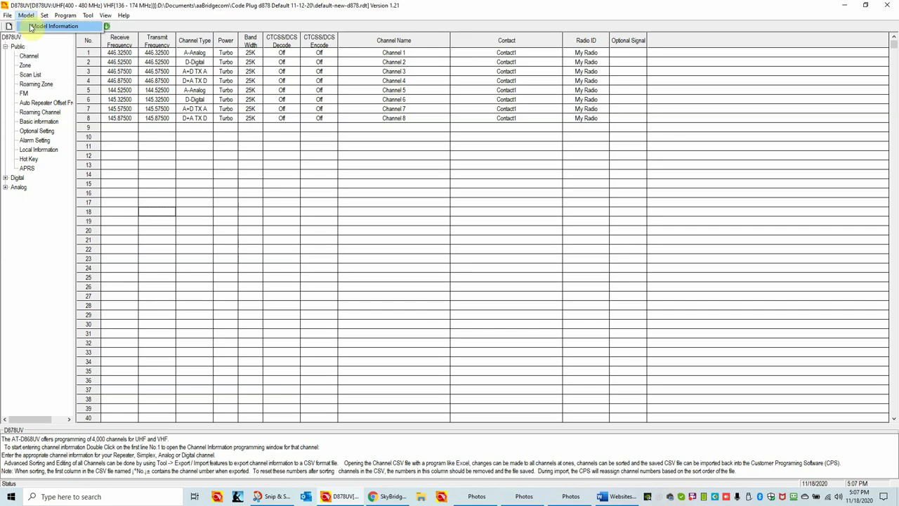
left_click(31, 27)
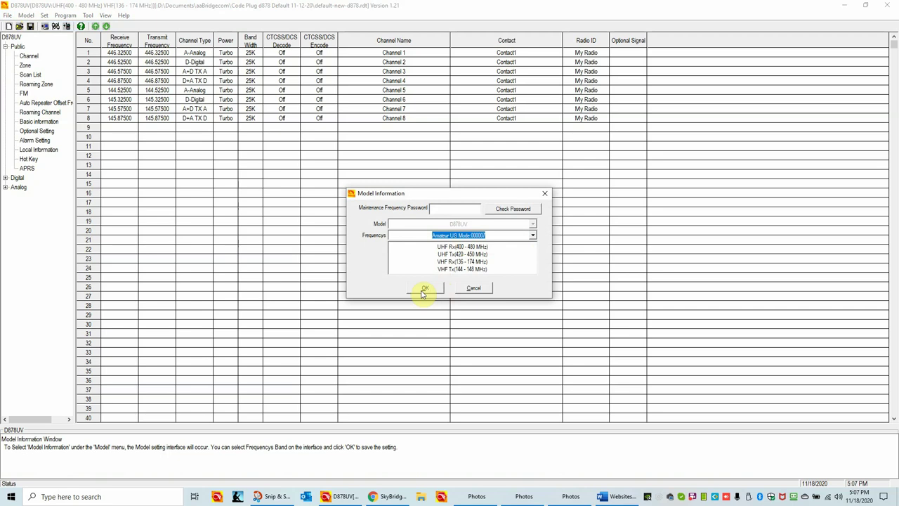
left_click(473, 288)
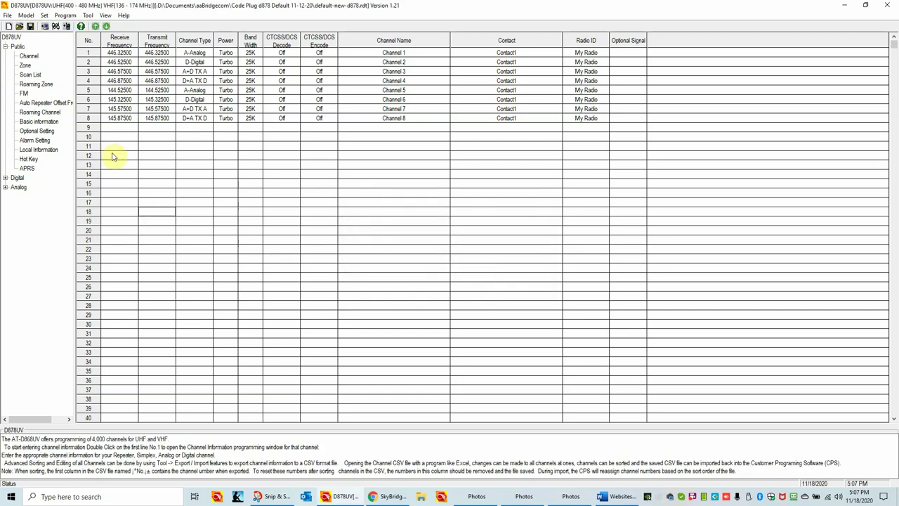
Step: Check the communication settings for an available COM port and leave them unchanged
left_click(44, 16)
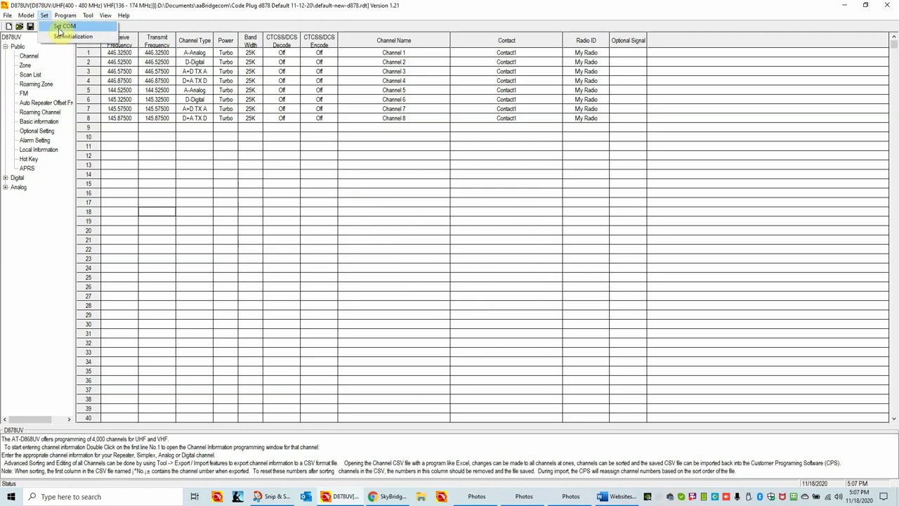
left_click(61, 26)
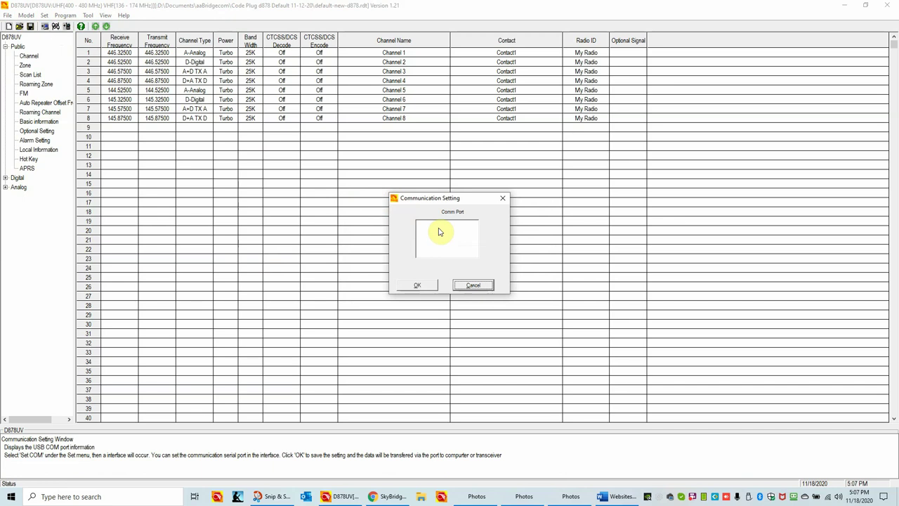
left_click(479, 287)
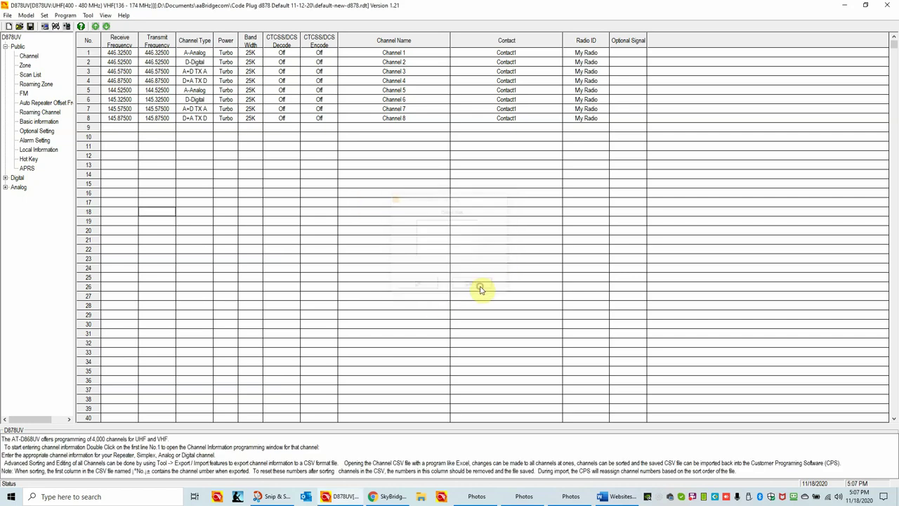
Step: Look over the radio programming commands and the optional GPS, Bluetooth, 500 Hours Record and APRS functions, then cancel
left_click(62, 17)
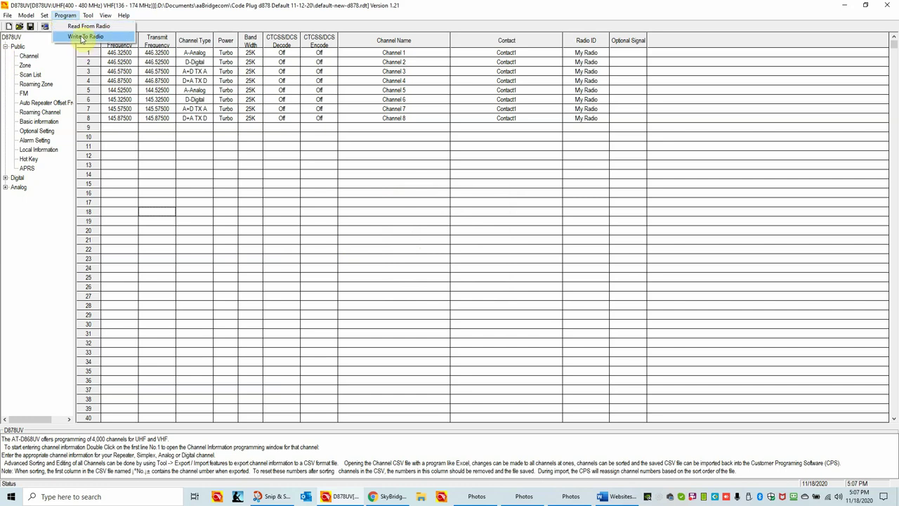
mouse_move(89, 16)
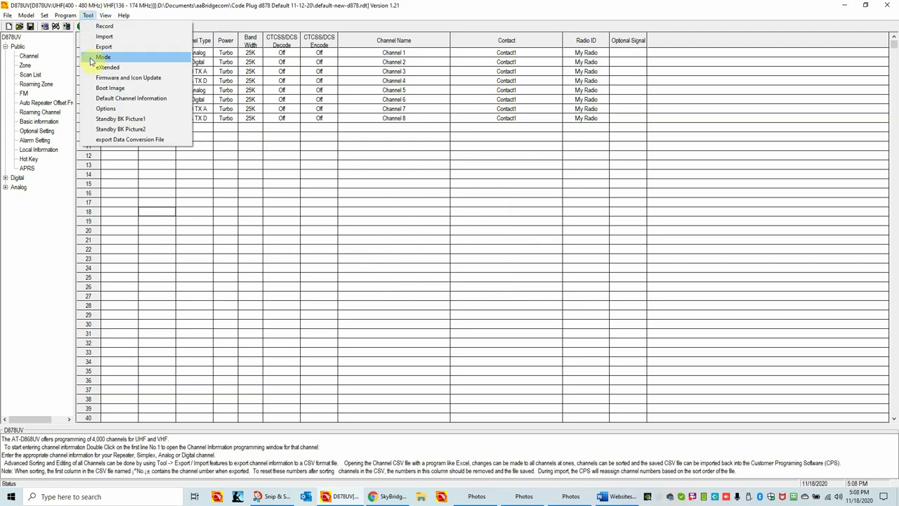
left_click(102, 111)
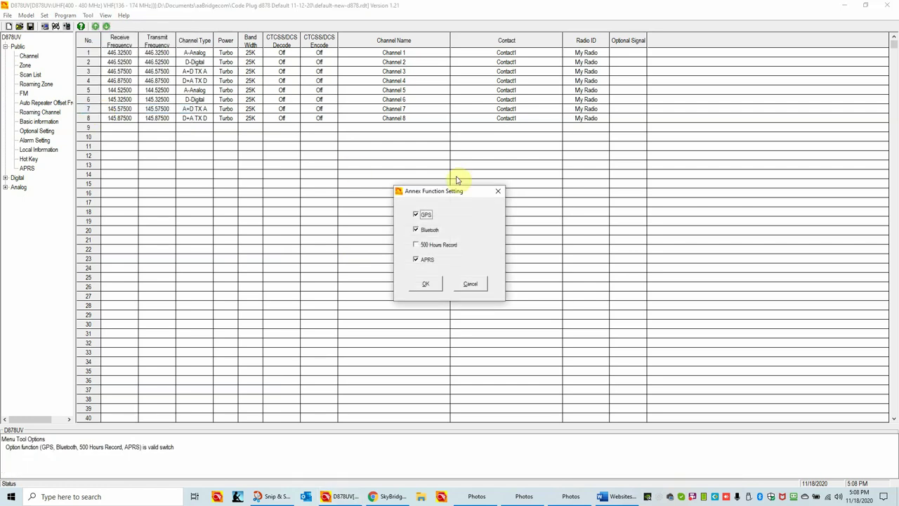
left_click(423, 219)
left_click(423, 218)
left_click(470, 284)
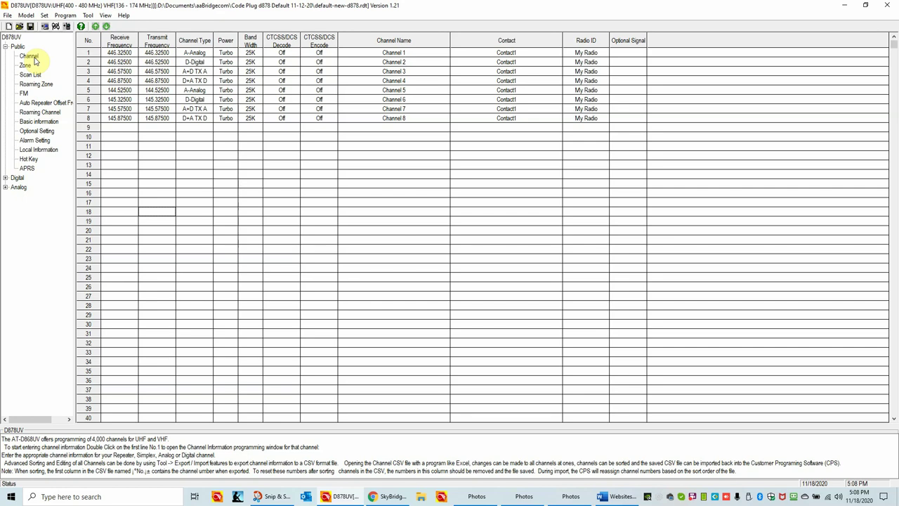
Step: Examine the first entry of the digital Radio ID List, including its ID and name fields
left_click(5, 179)
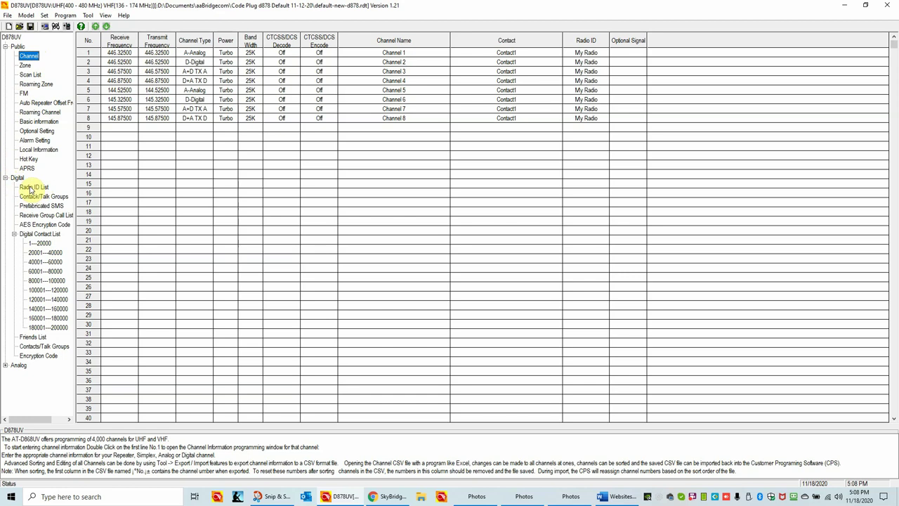
left_click(31, 187)
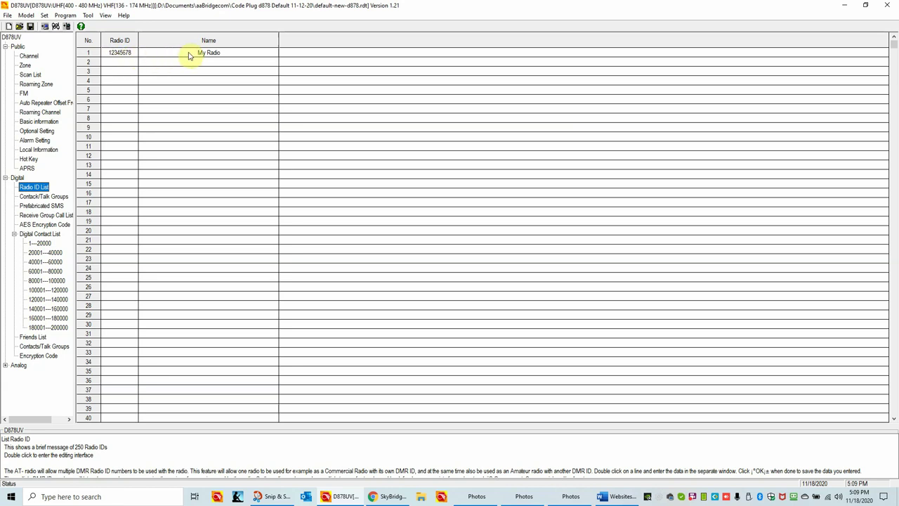
left_click(141, 54)
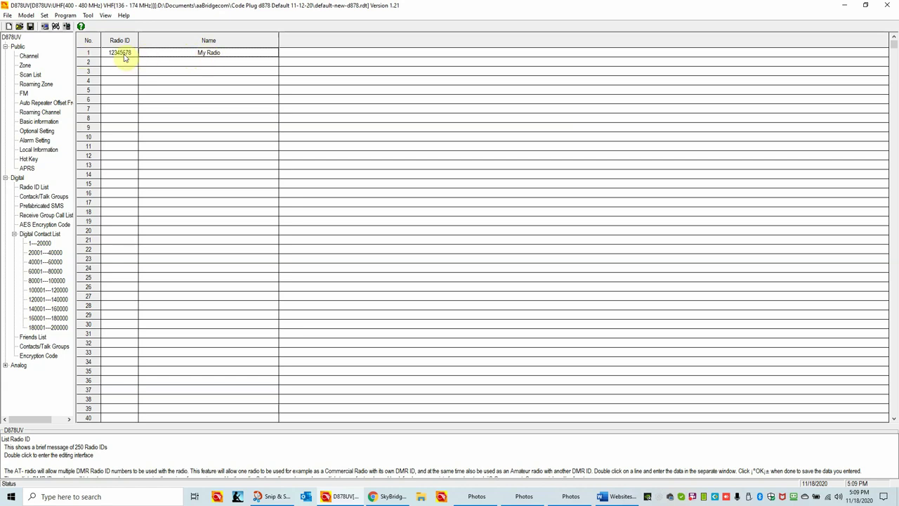
double_click(156, 54)
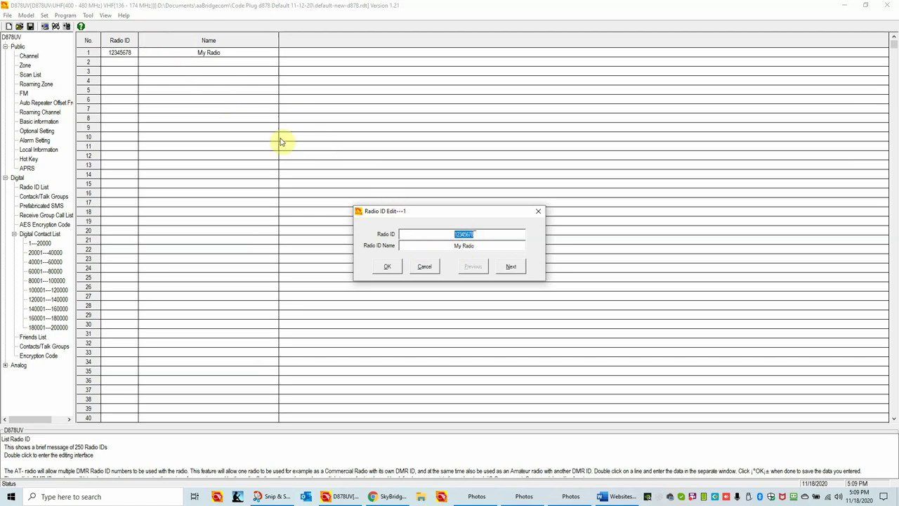
left_click(389, 267)
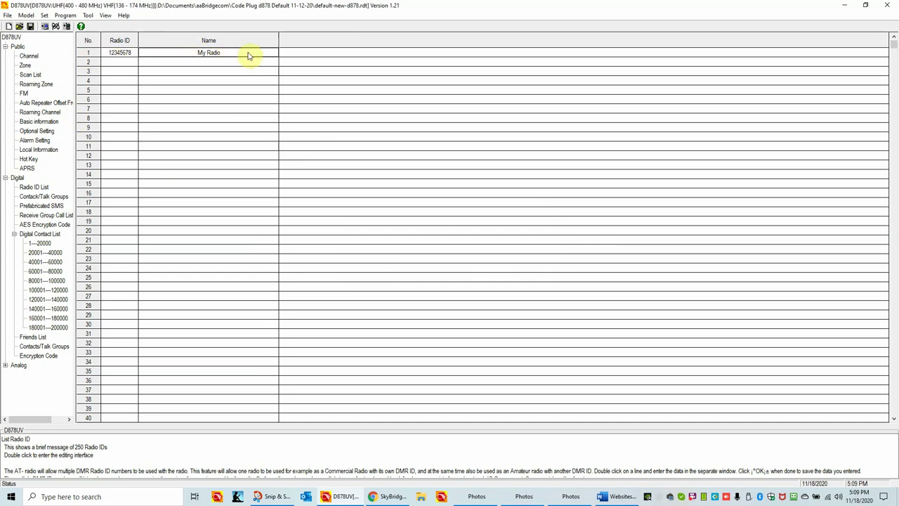
Step: Review the channel list and examine the channel members of Zone 1
left_click(30, 58)
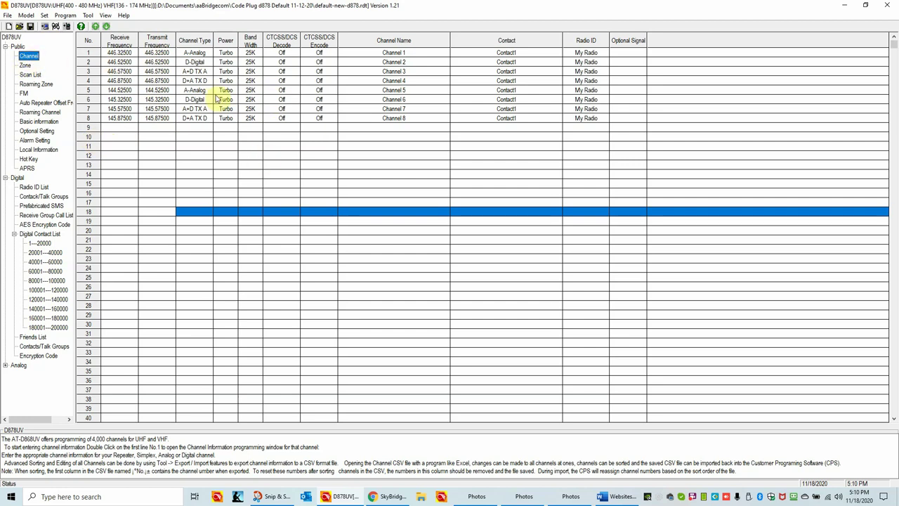
left_click(25, 65)
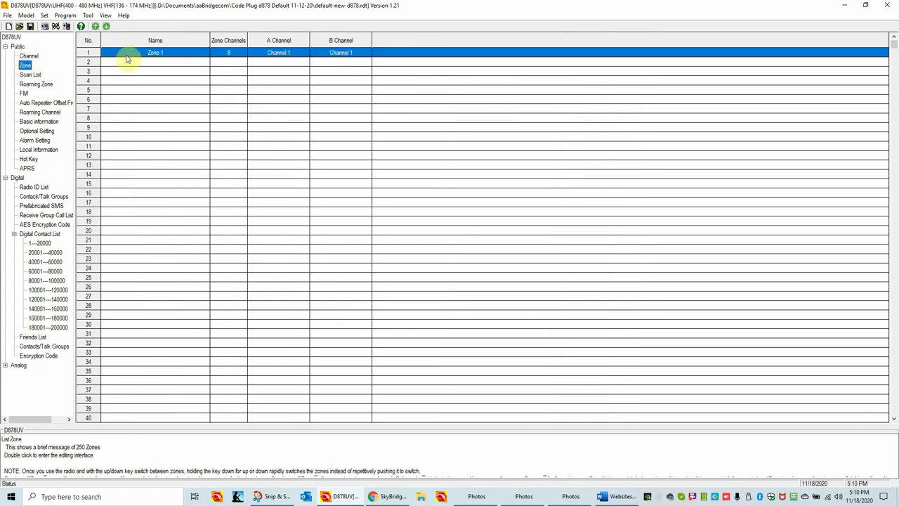
double_click(167, 55)
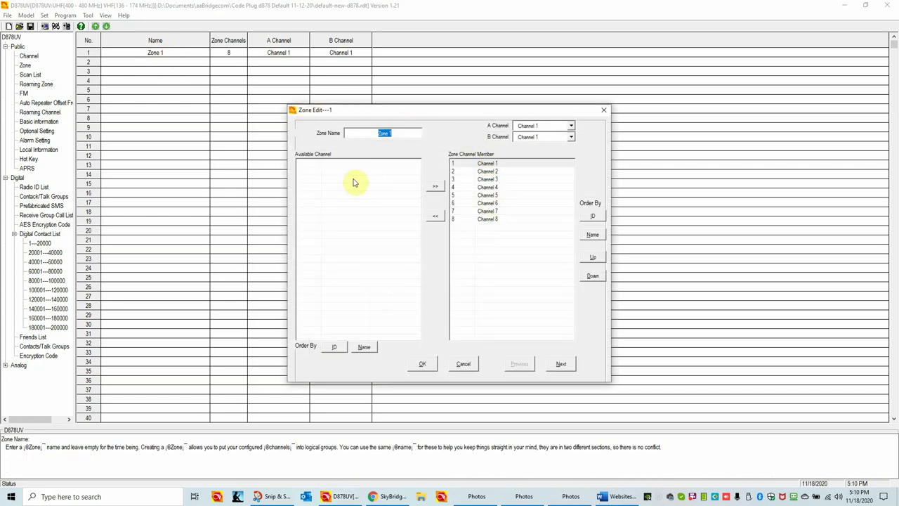
left_click(420, 365)
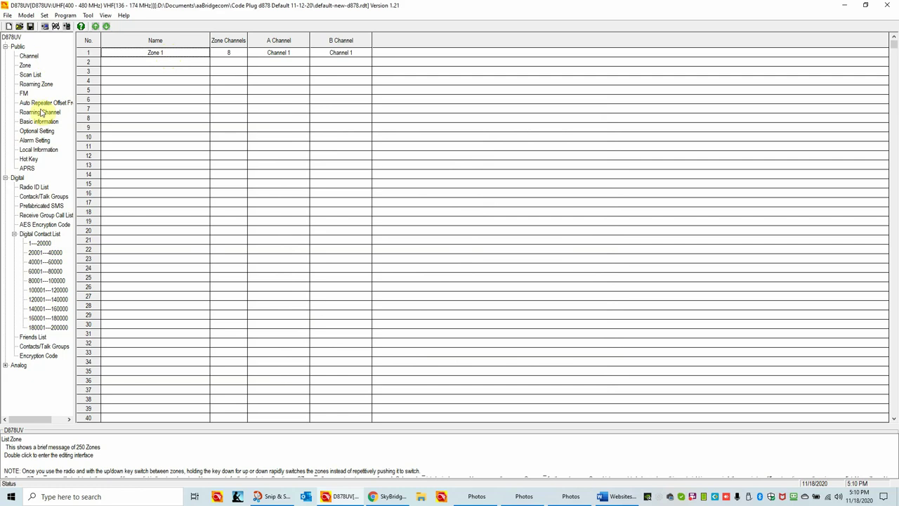
Step: Compare the talk group, channel, zone and radio ID lists, ending on the channel list
left_click(50, 199)
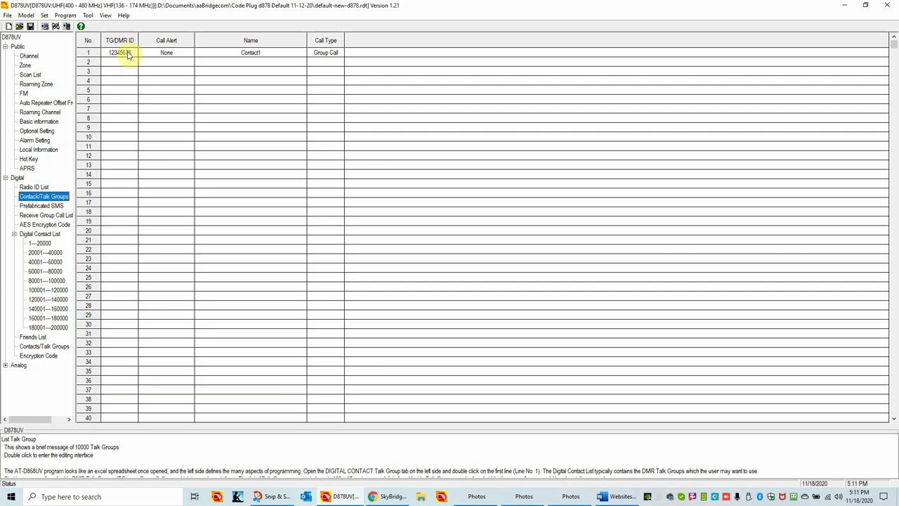
left_click(28, 57)
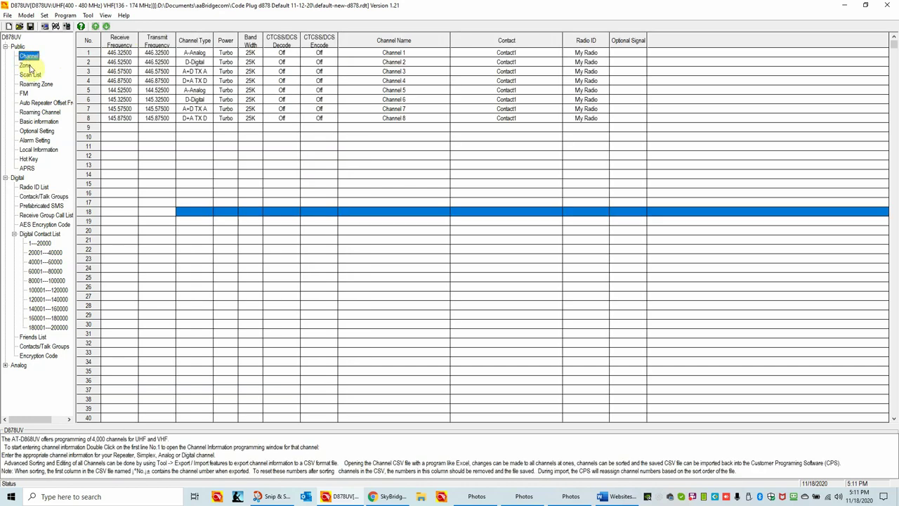
left_click(25, 65)
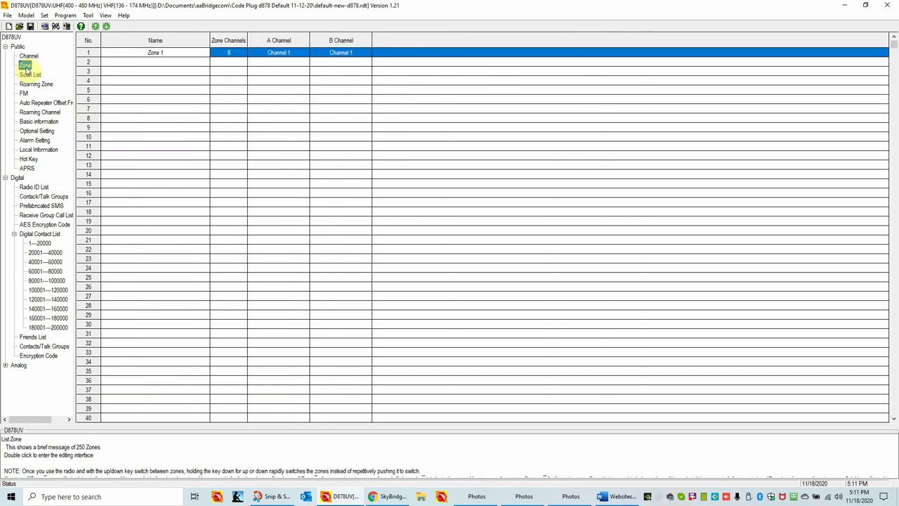
left_click(37, 188)
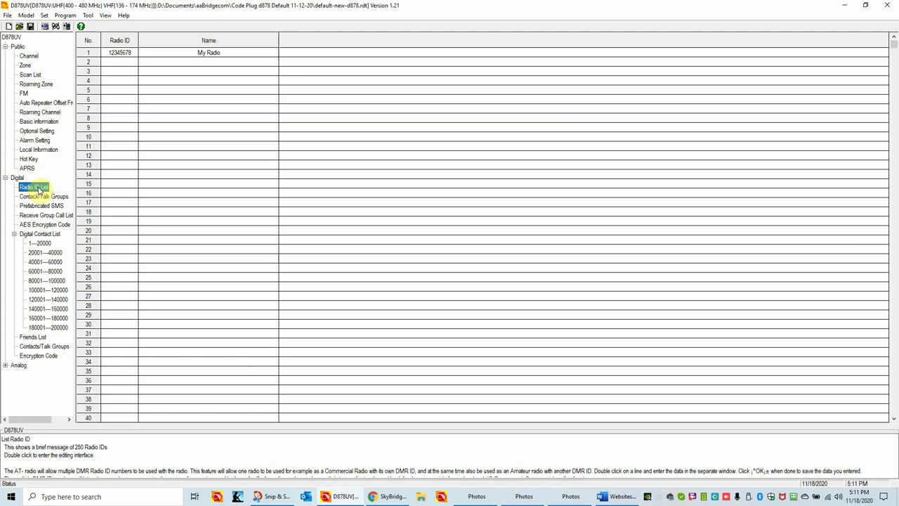
left_click(42, 197)
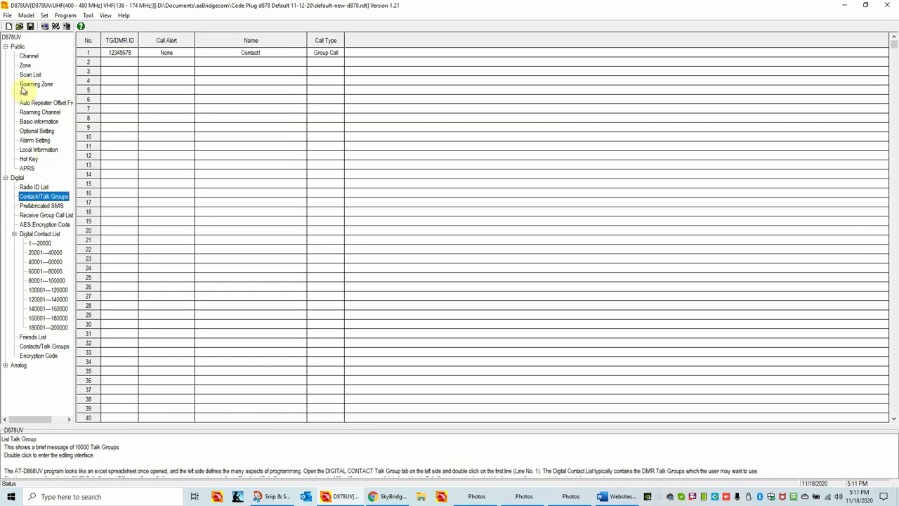
left_click(29, 56)
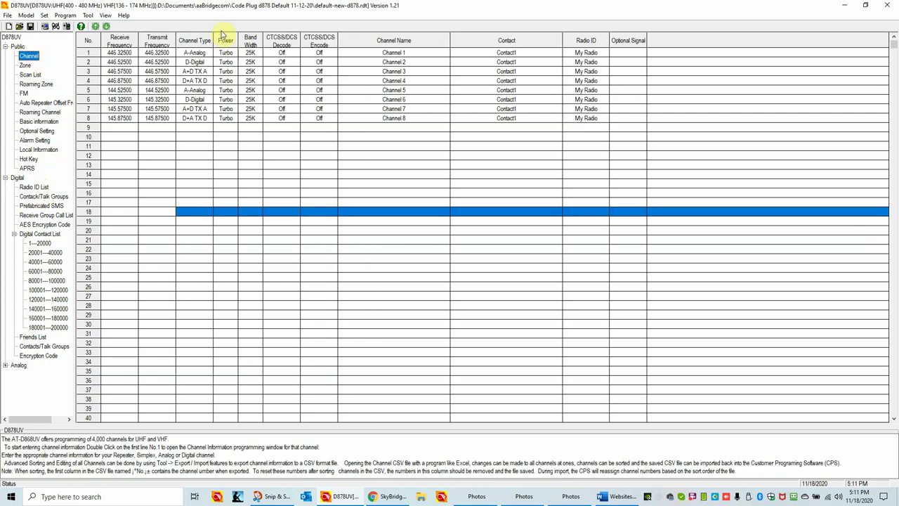
Step: View the Analog Programming Flow diagram in Photos, then return to the D878UV programming software
left_click(469, 499)
left_click(469, 498)
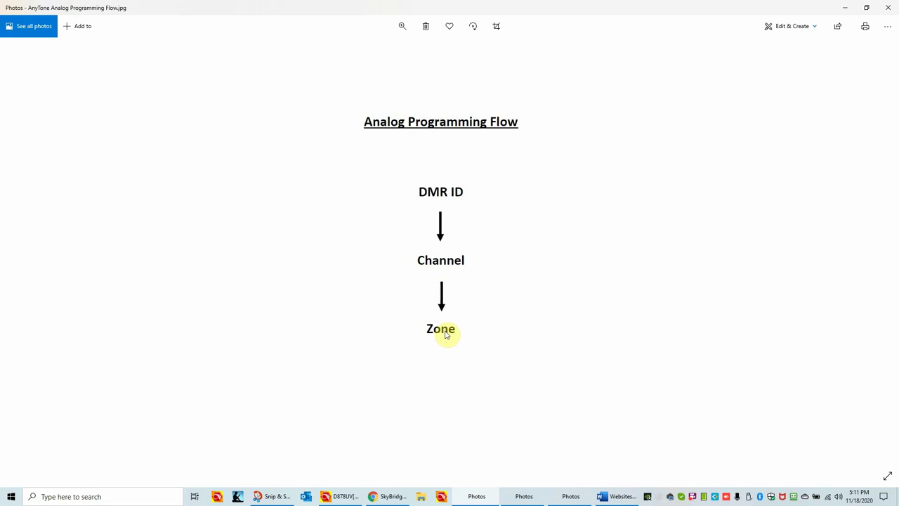
left_click(342, 498)
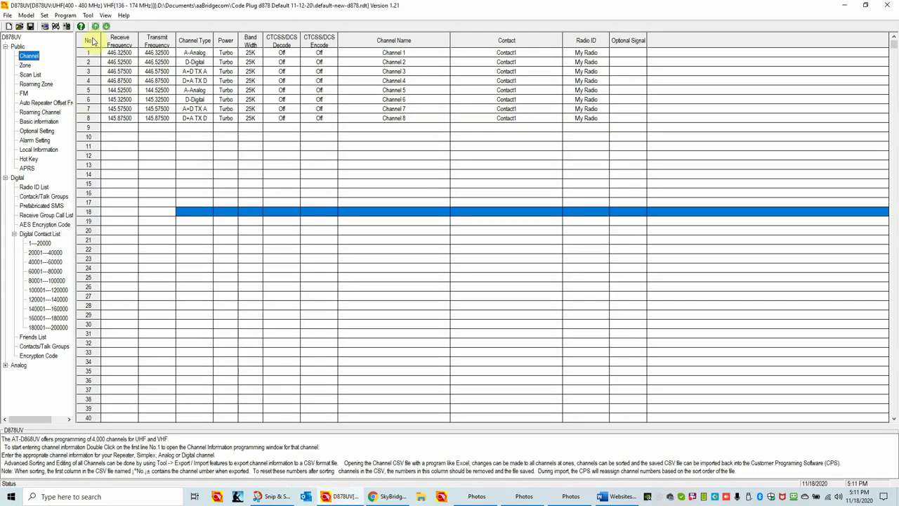
Step: Open channel 10 for editing and name it W4RNG
double_click(90, 138)
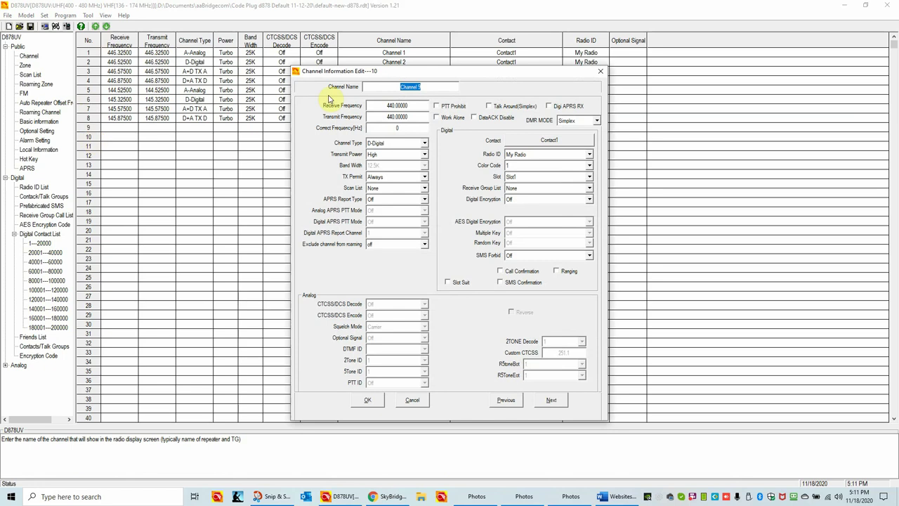
type("W4RNG")
left_click(411, 92)
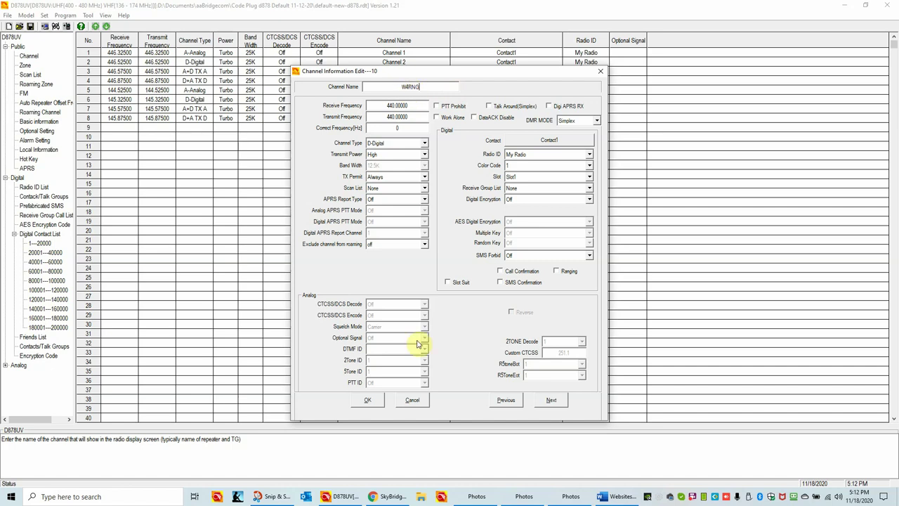
Step: Switch to Chrome and open RepeaterBook's North American repeater search for Florida
left_click(388, 496)
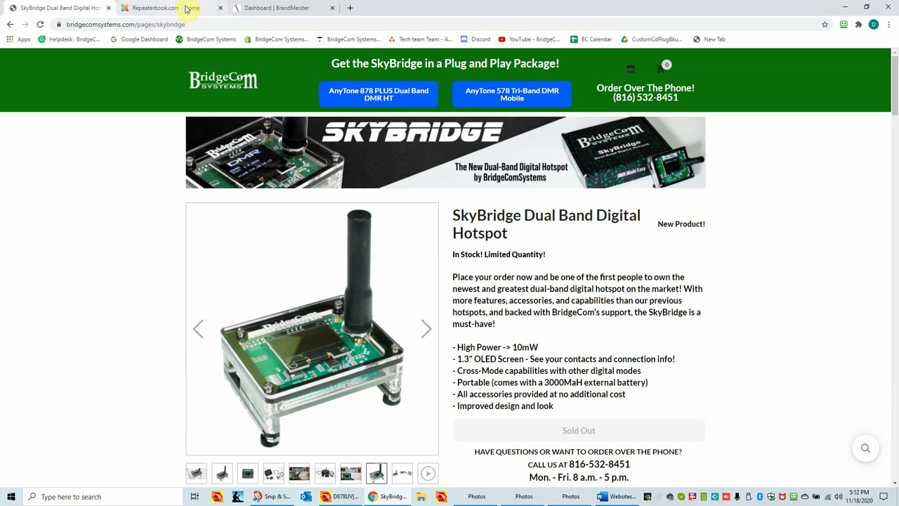
left_click(187, 8)
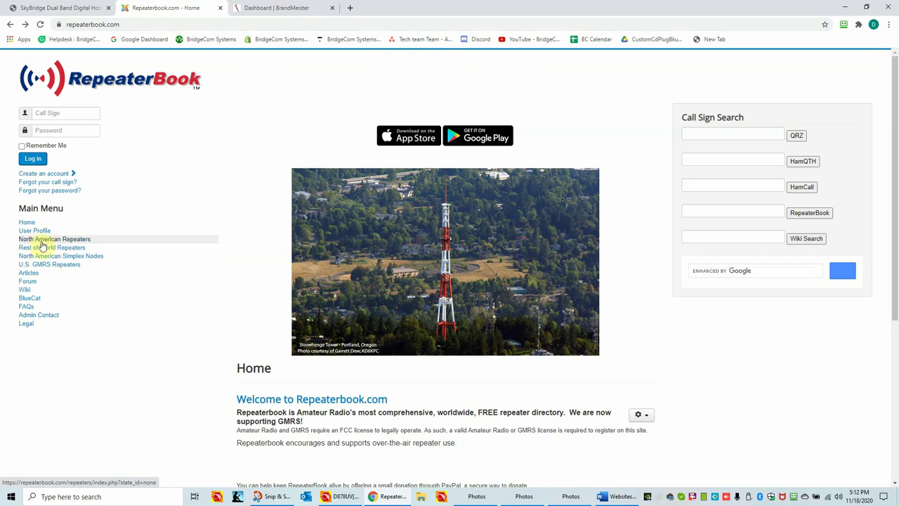
left_click(35, 241)
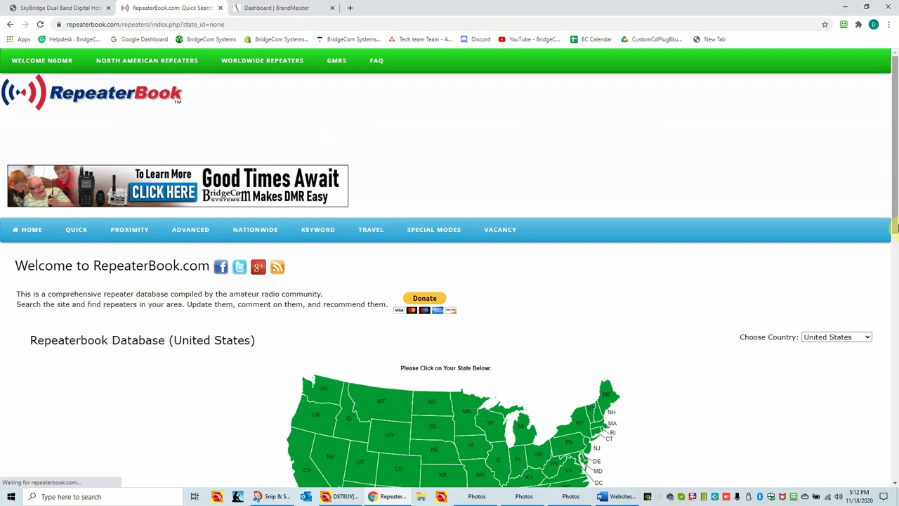
left_click_drag(896, 222, 896, 306)
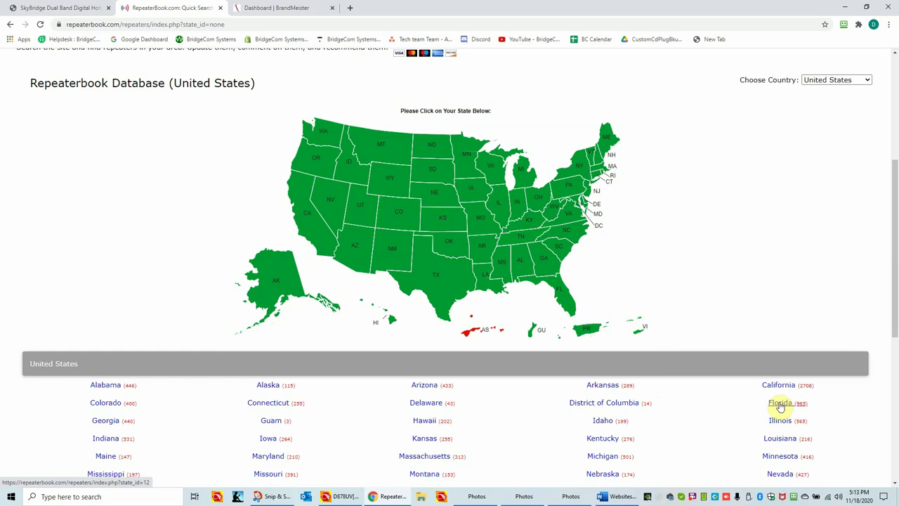
left_click(780, 405)
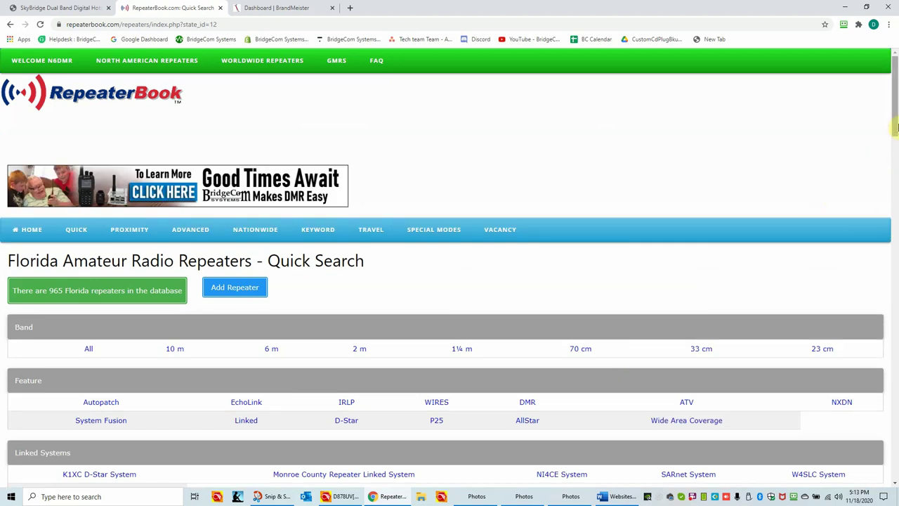
Step: Open the Jacksonville repeater list and review the details of the W4RNG repeater on 146.7600
left_click_drag(896, 128, 896, 138)
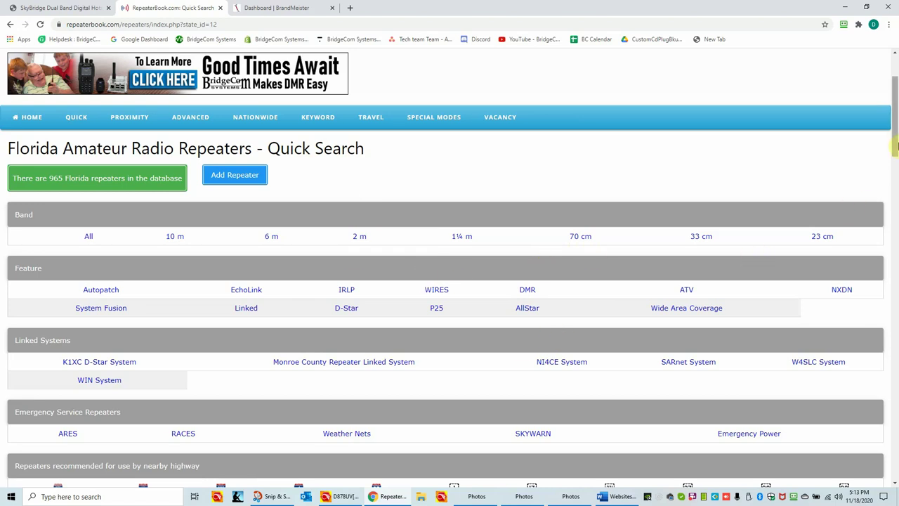
left_click_drag(896, 146, 891, 228)
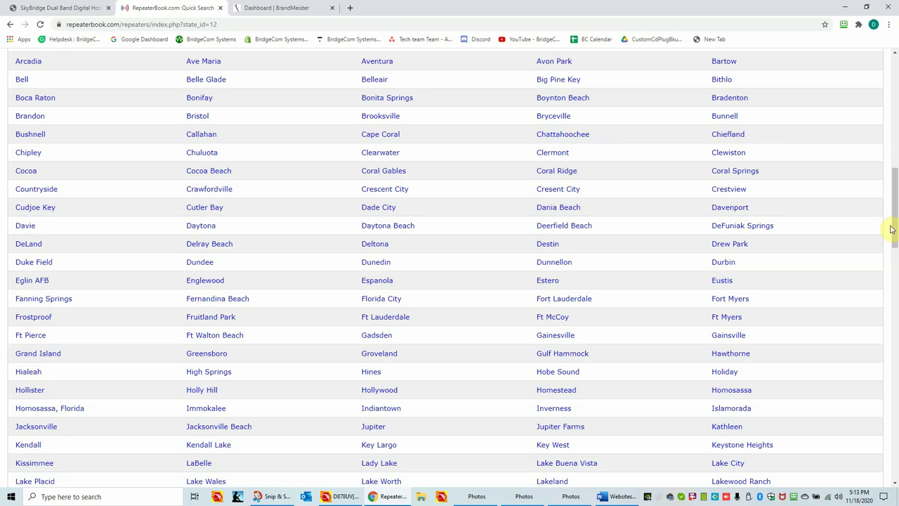
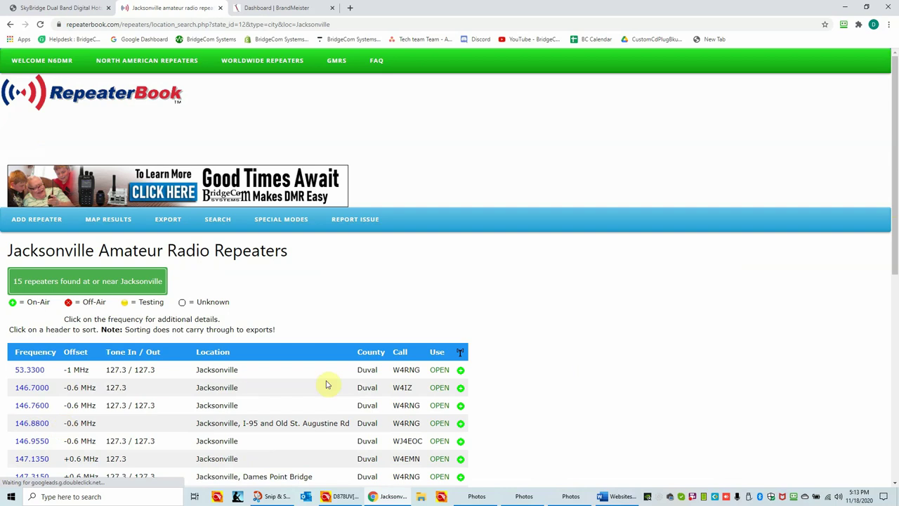
left_click_drag(896, 179, 897, 274)
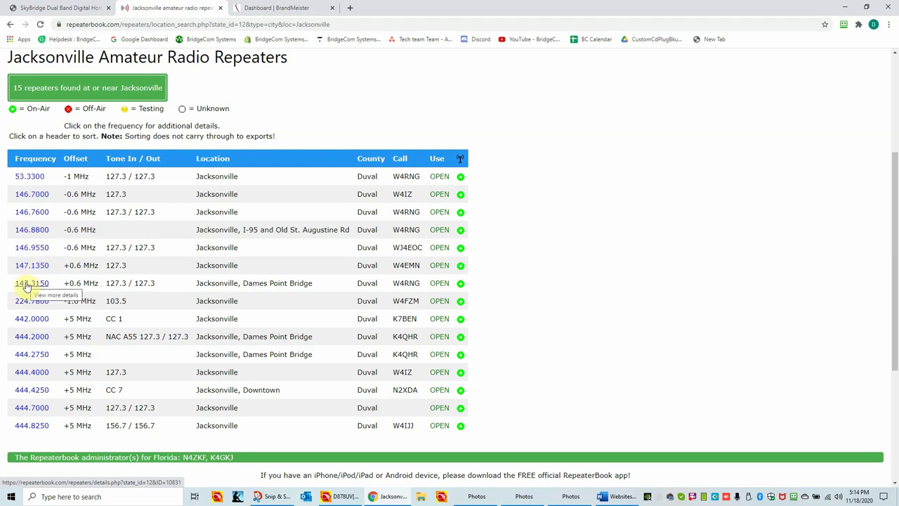
left_click(31, 213)
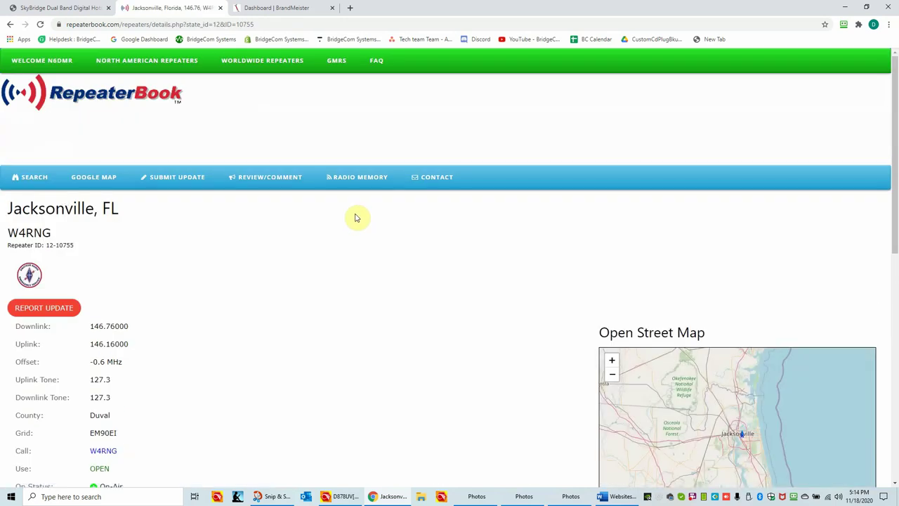
left_click_drag(894, 146, 896, 218)
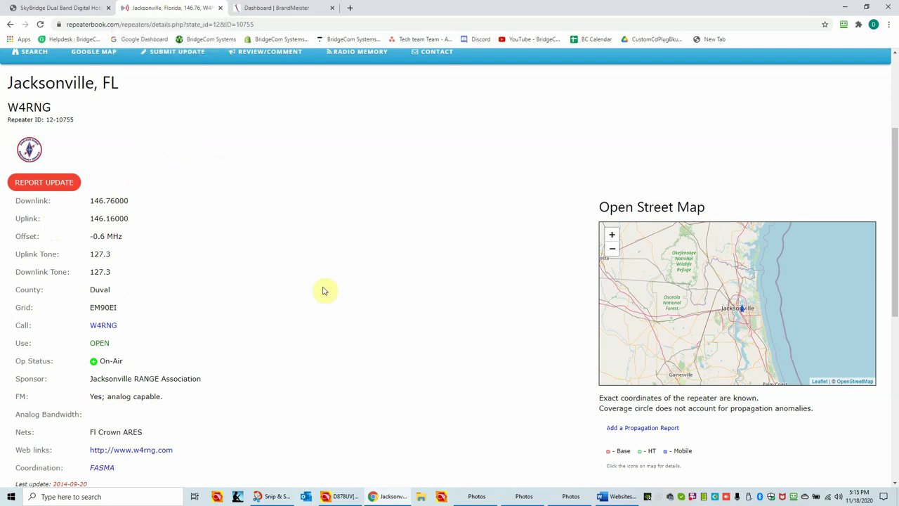
Step: Return to the D878UV programming software and set channel 10's receive frequency to 146.76000
left_click(342, 496)
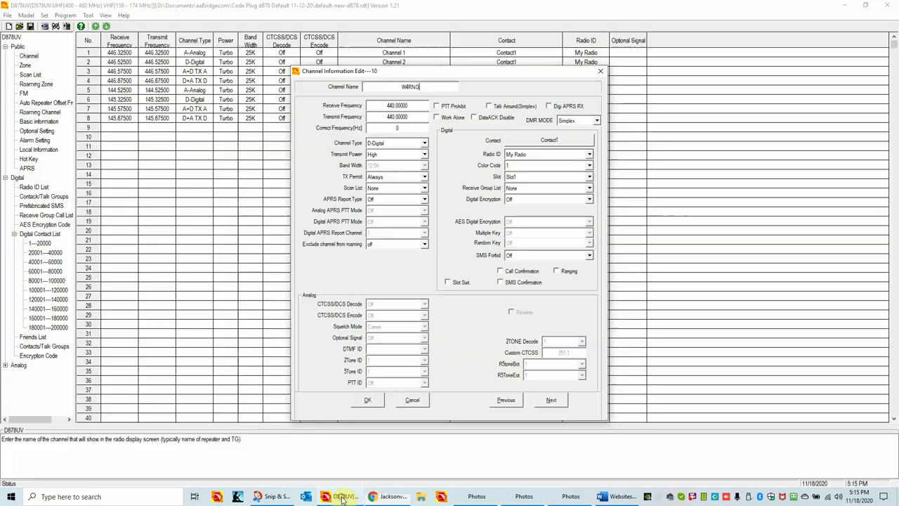
left_click(418, 106)
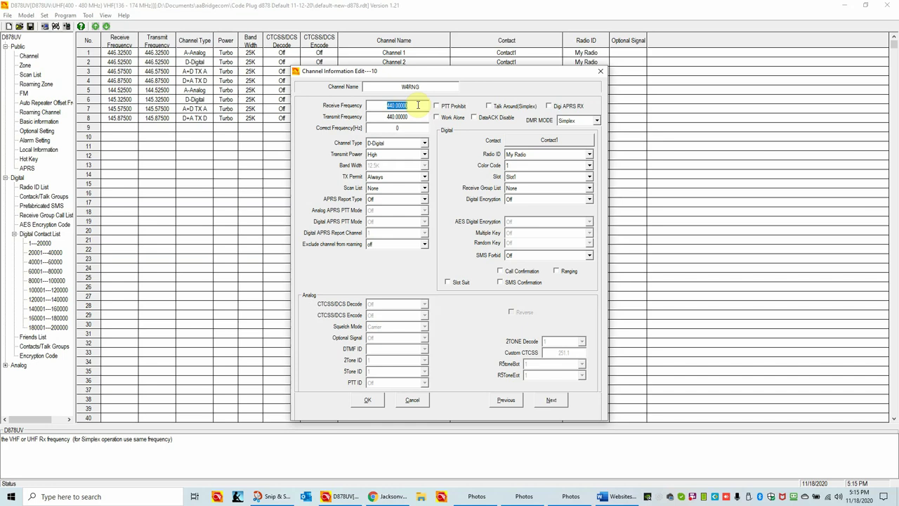
type("146")
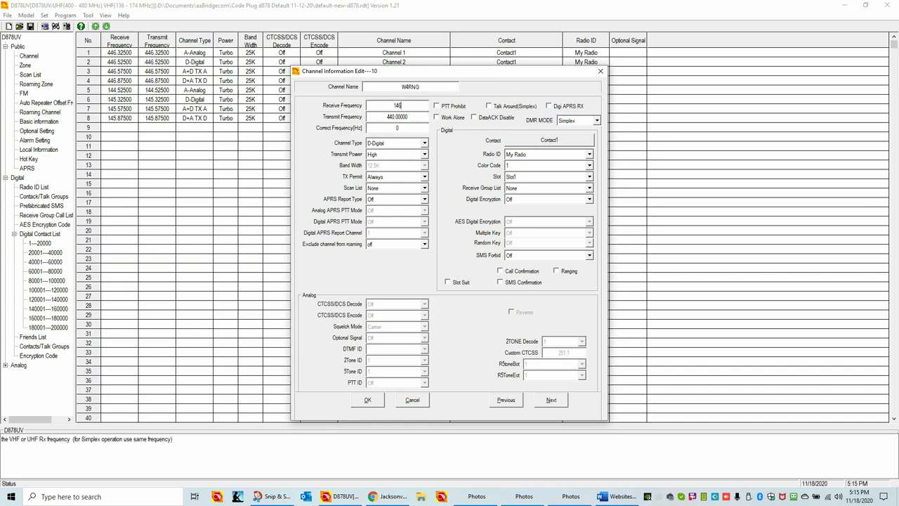
type(".76000")
key("Tab")
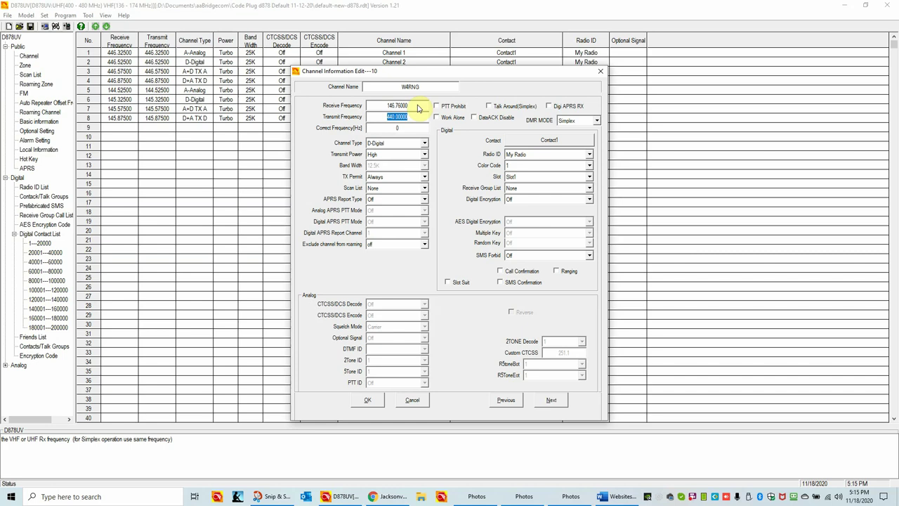
type("146")
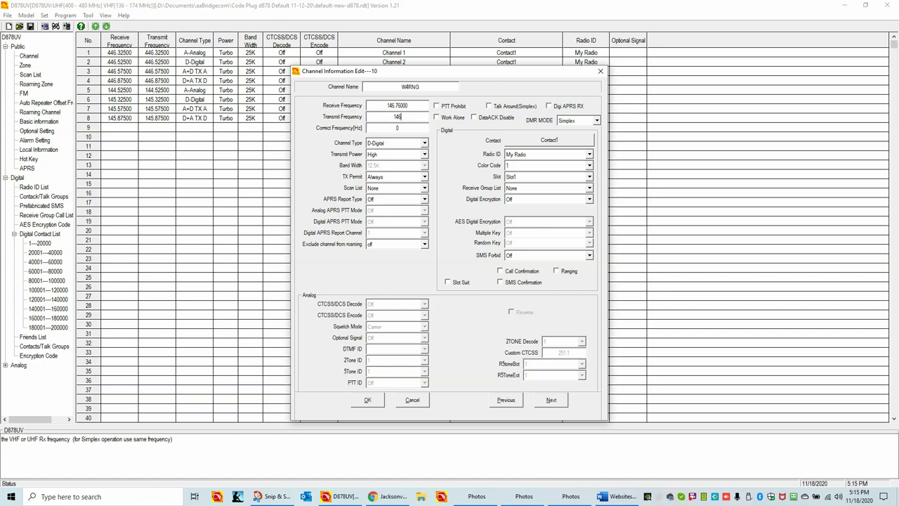
key("BackSpace")
type(".1600")
left_click(417, 106)
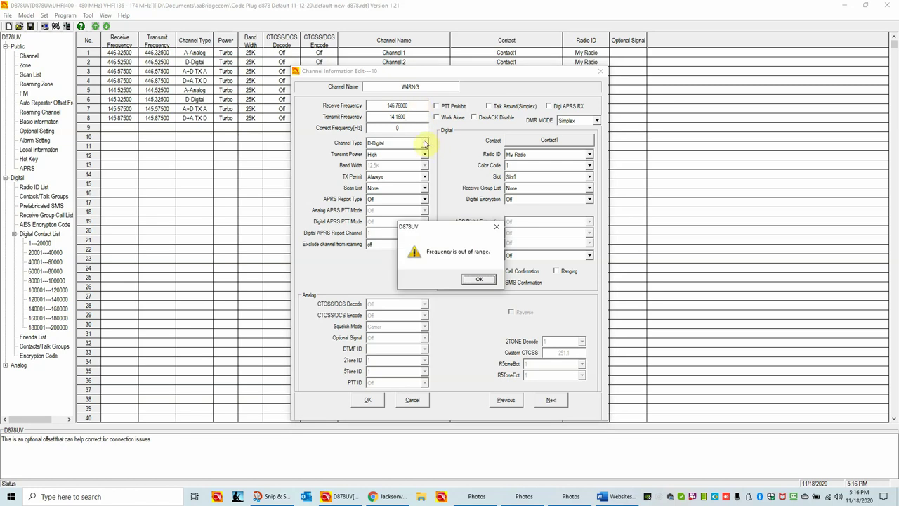
left_click(479, 279)
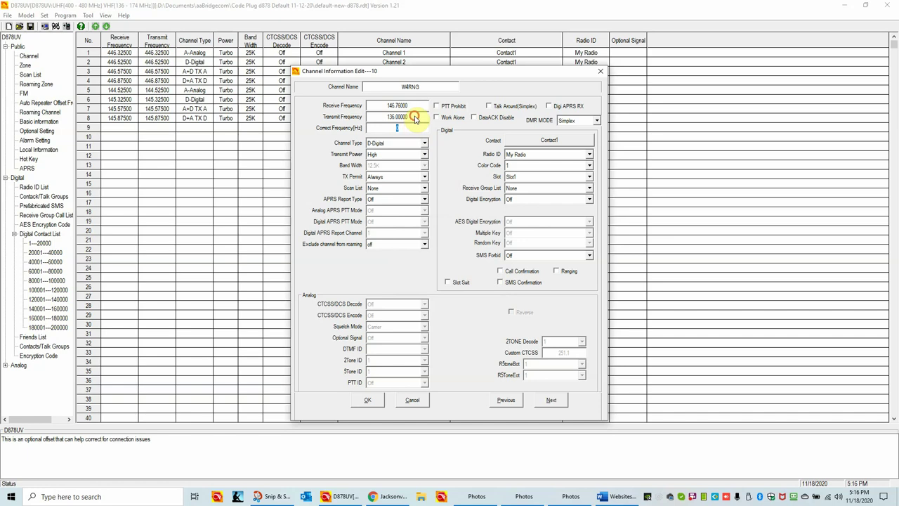
Step: Set channel 10's transmit frequency to 146.16000
double_click(413, 117)
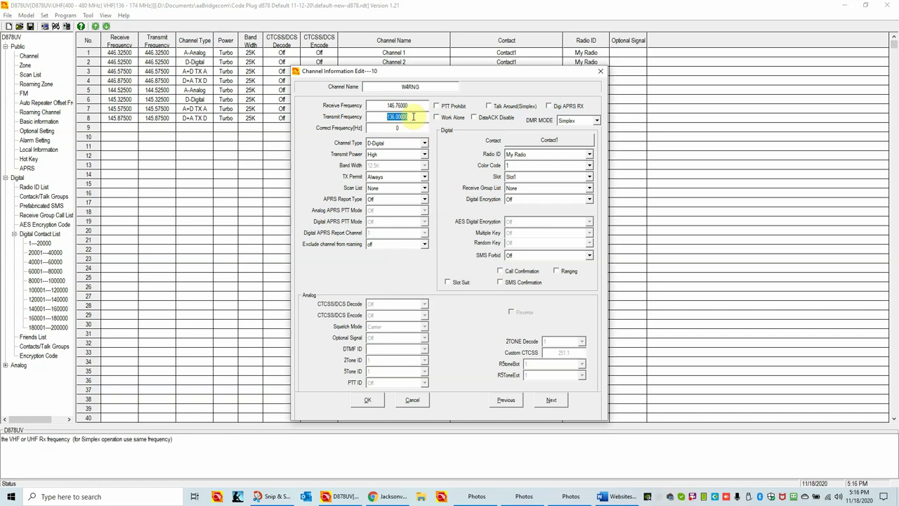
type("146")
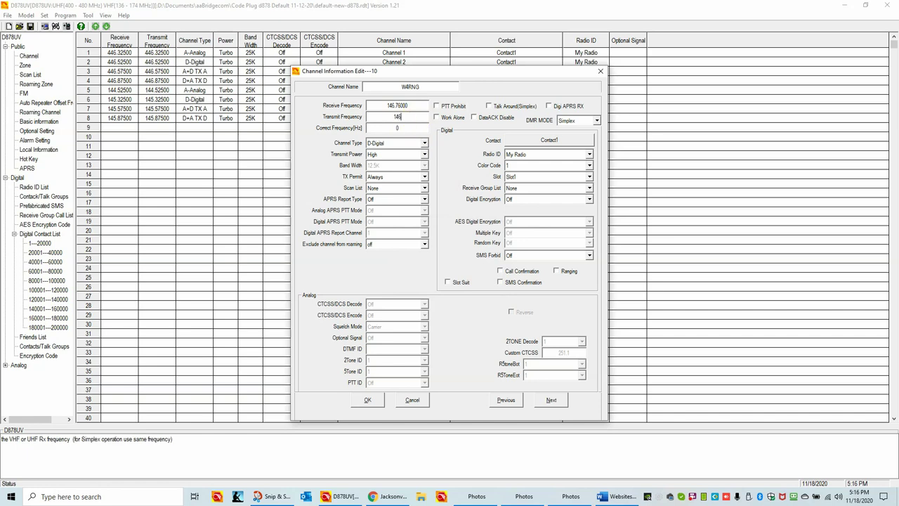
type(".16000")
key("Tab")
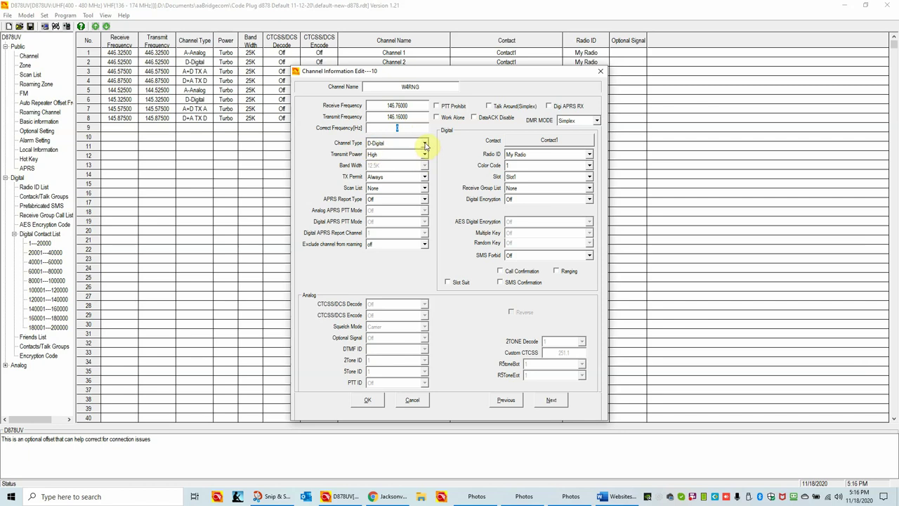
Step: Set the W4RNG channel's type to A-Analog
left_click(425, 145)
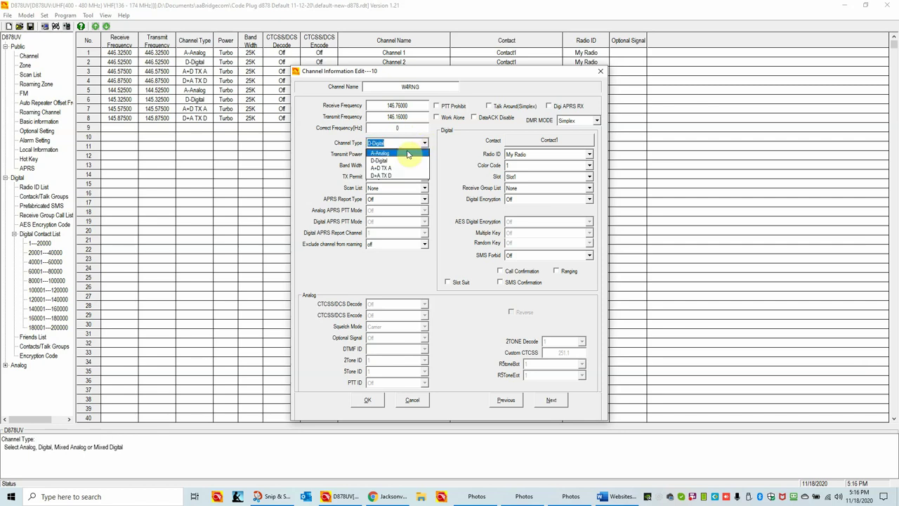
left_click(408, 153)
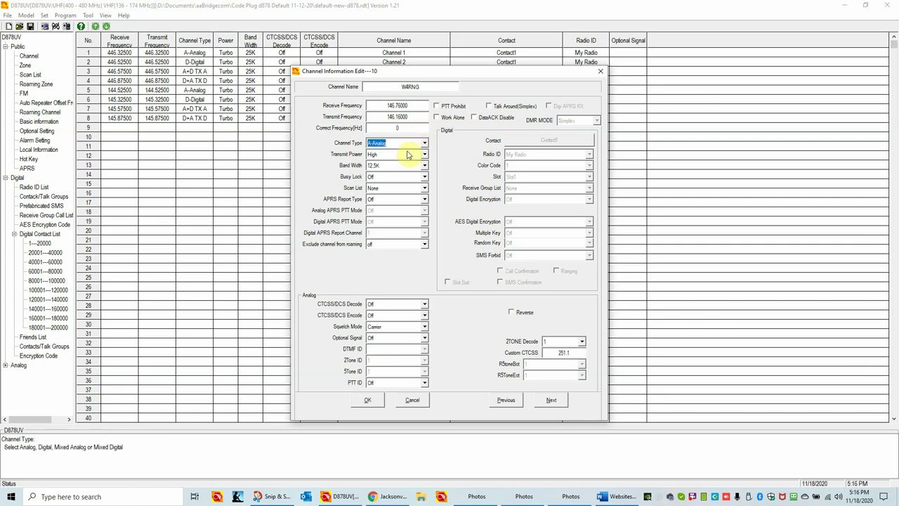
left_click(425, 144)
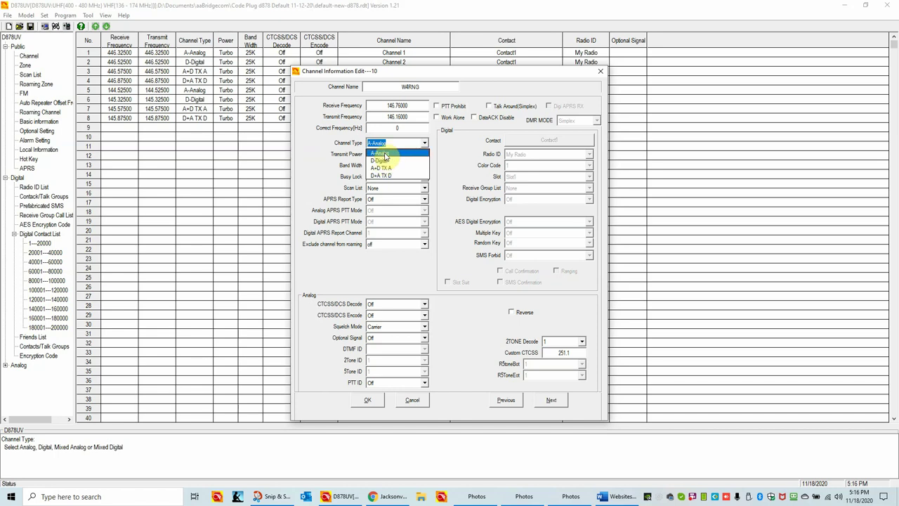
left_click(384, 154)
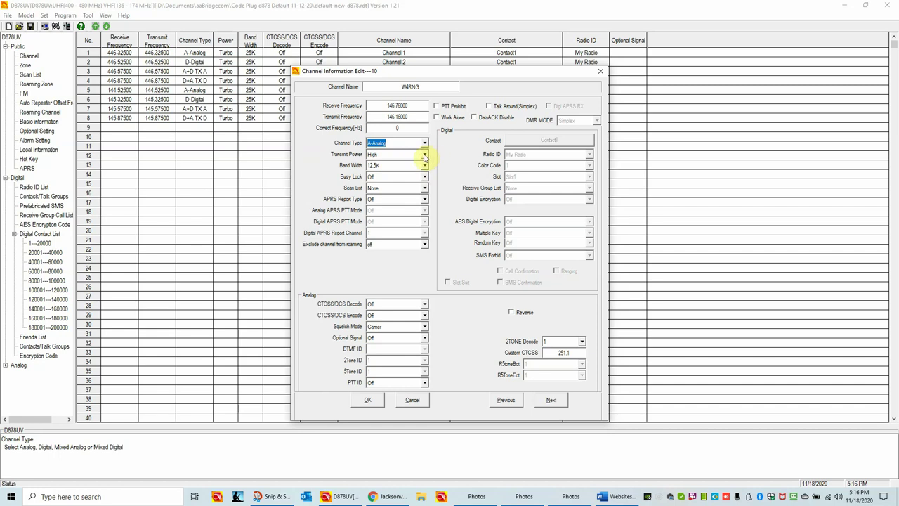
Step: Try the Turbo transmit power for the W4RNG channel and set it back to High
left_click(424, 154)
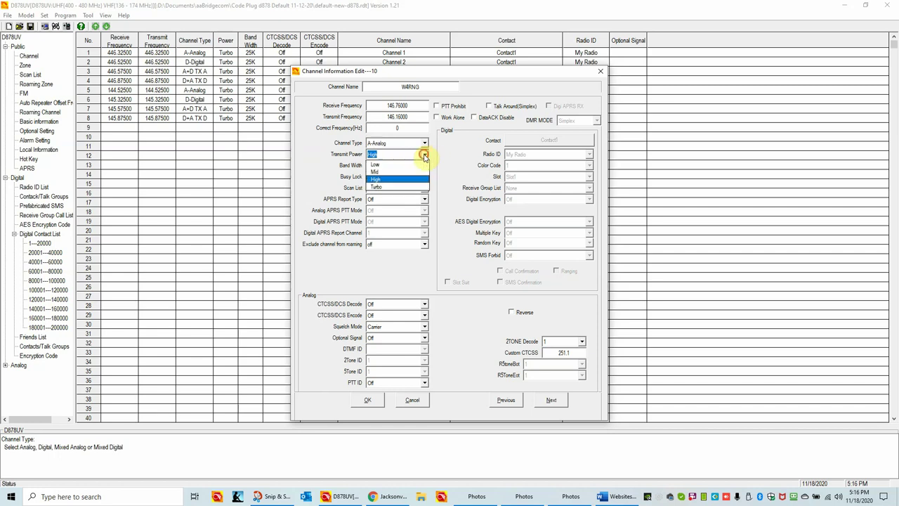
left_click(379, 187)
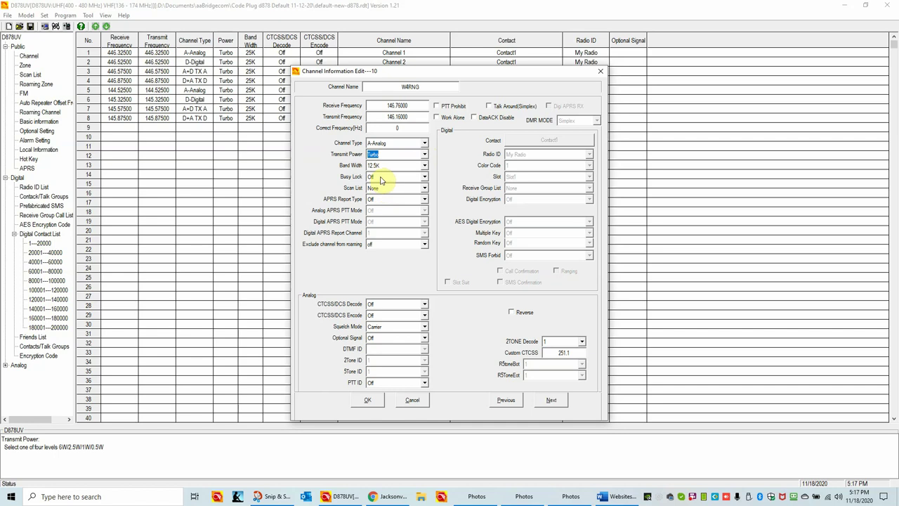
left_click(424, 156)
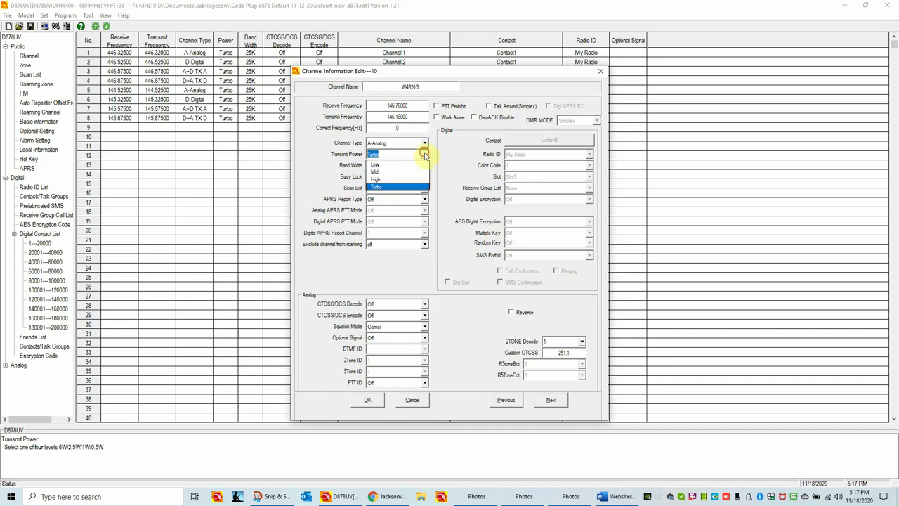
left_click(395, 177)
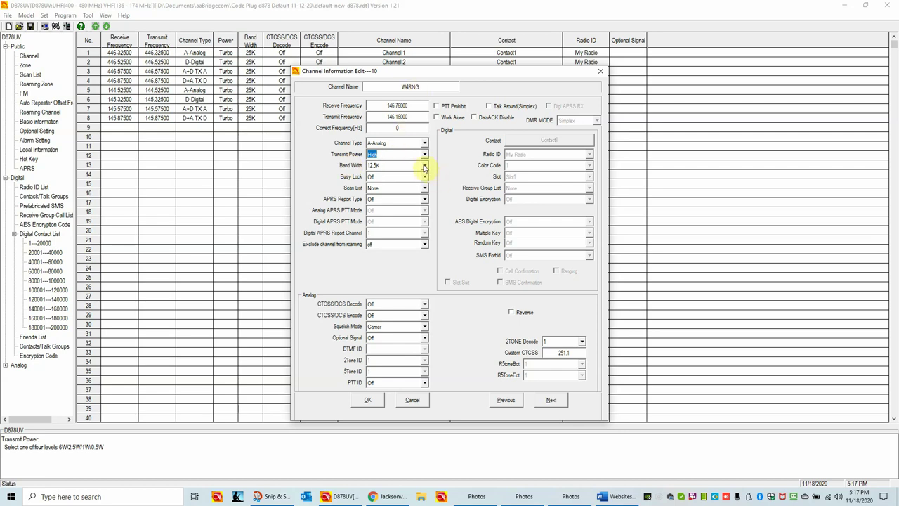
Step: Set the channel's bandwidth to 25K and its CTCSS/DCS decode to a CTCSS tone of 127.3
left_click(424, 166)
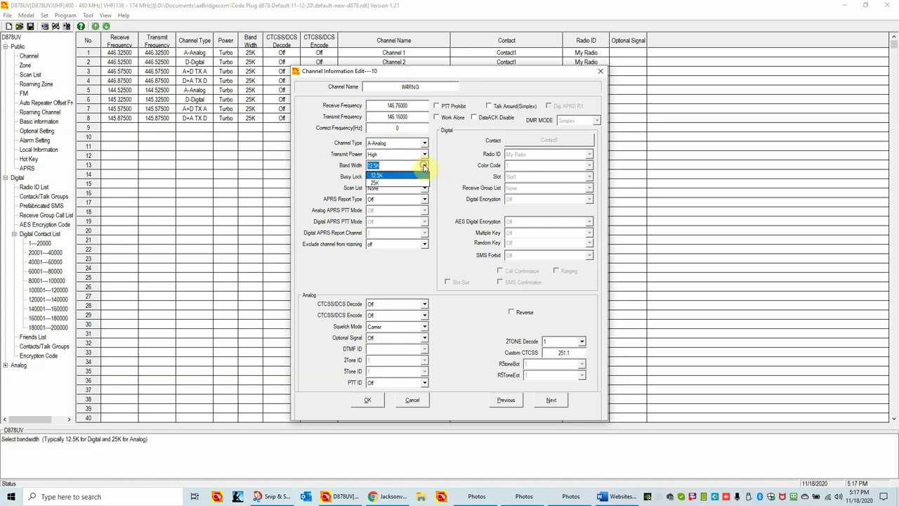
left_click(375, 182)
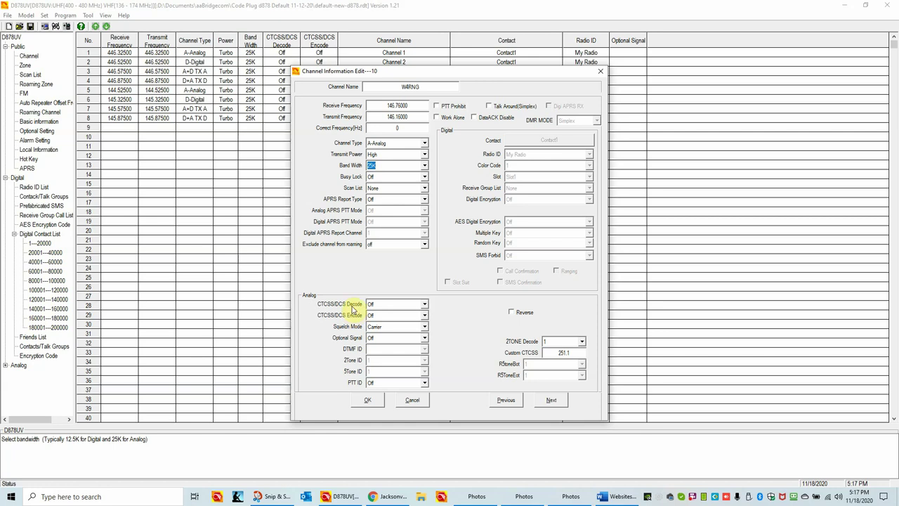
left_click(424, 304)
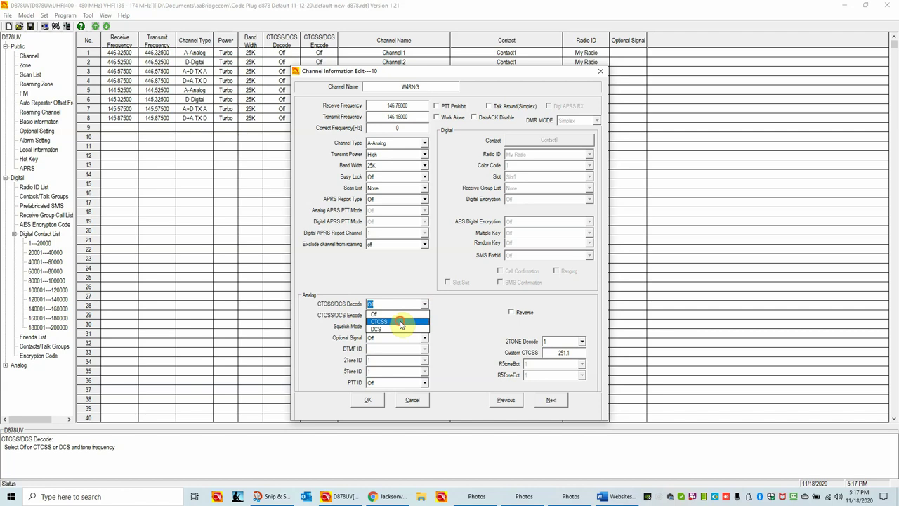
left_click(400, 323)
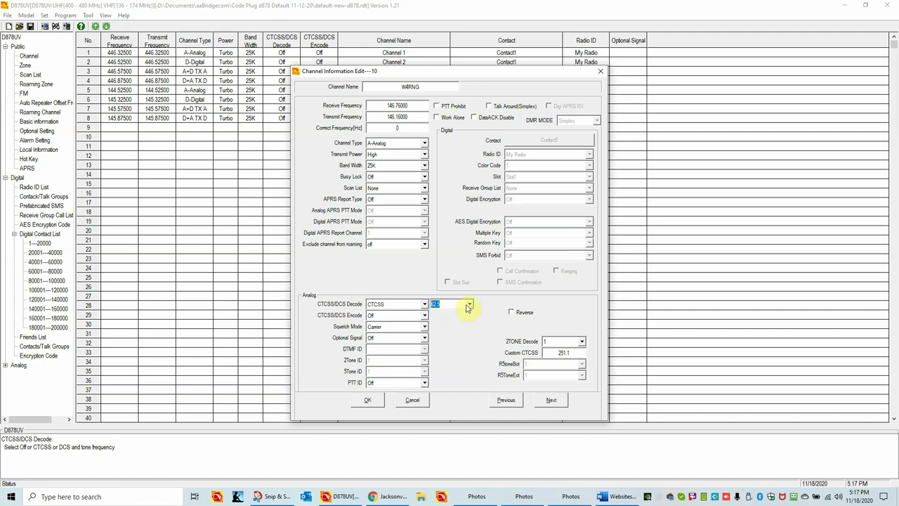
left_click(469, 304)
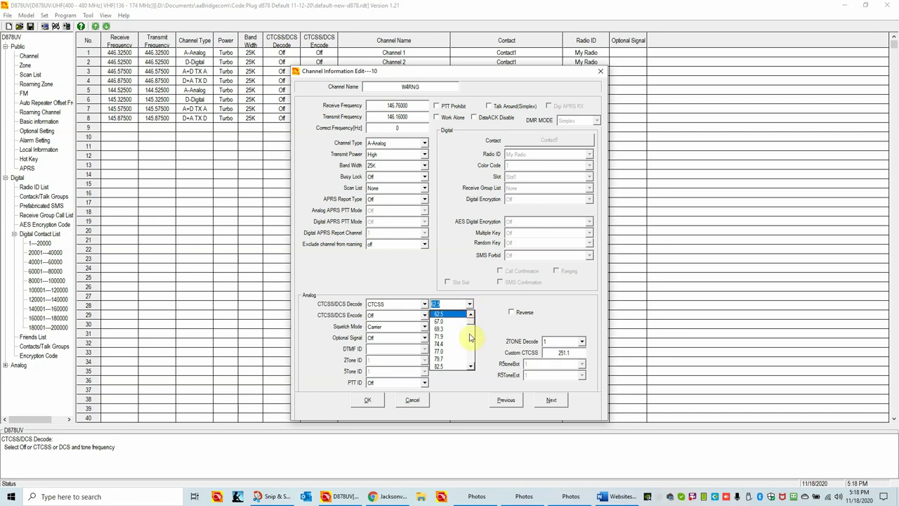
left_click_drag(470, 338, 471, 353)
left_click(441, 361)
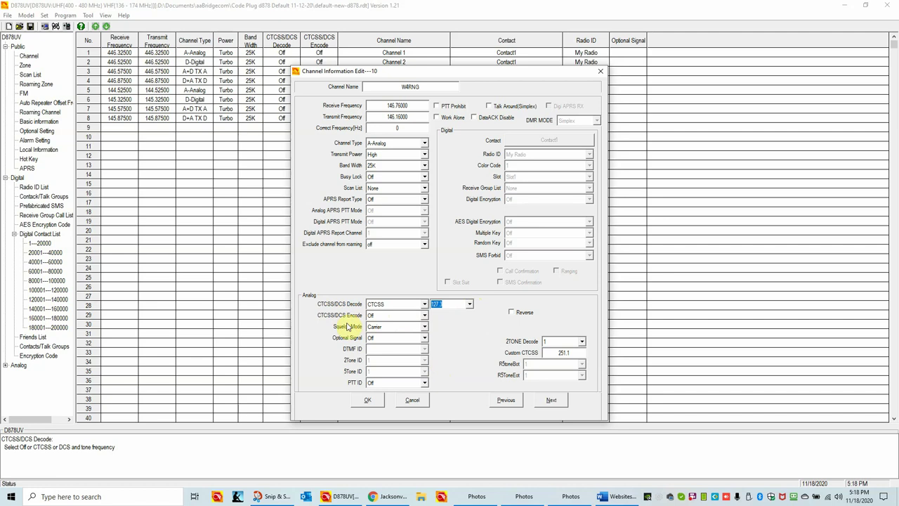
Step: Set the W4RNG channel's CTCSS/DCS encode to a CTCSS tone of 127.3
left_click(424, 315)
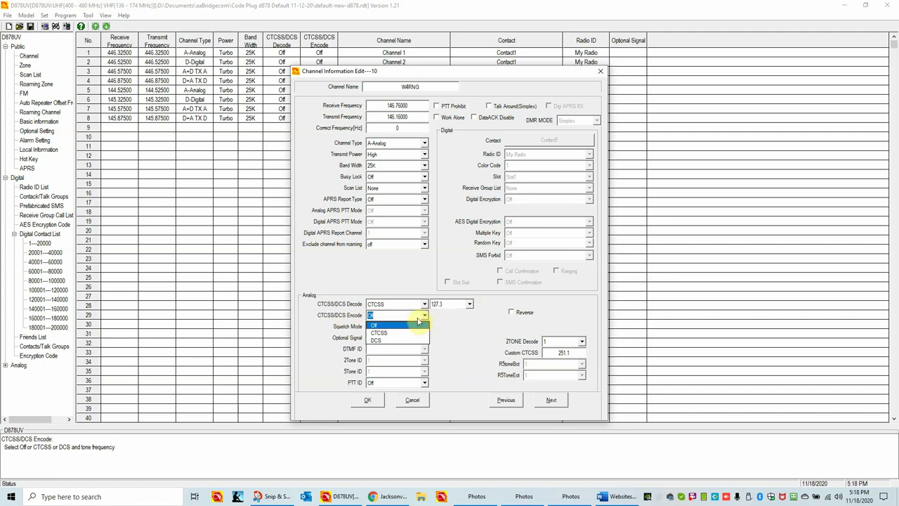
left_click(411, 333)
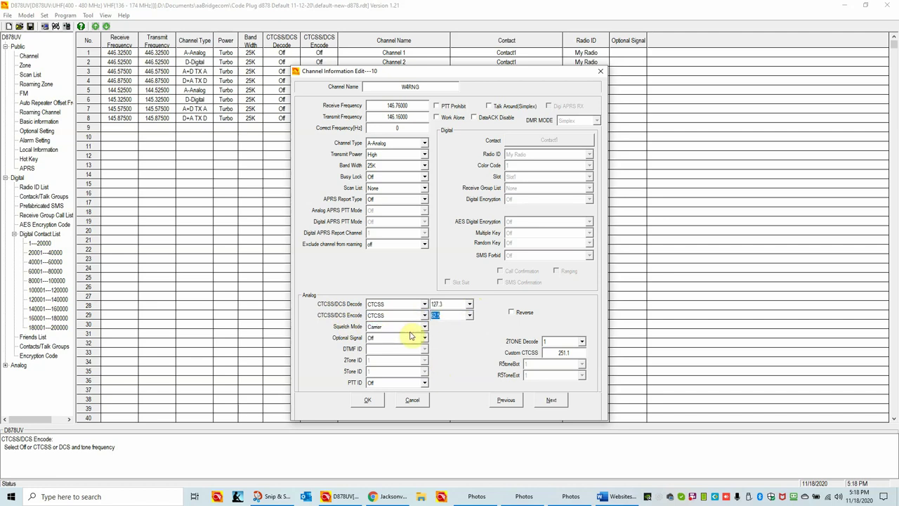
left_click(470, 316)
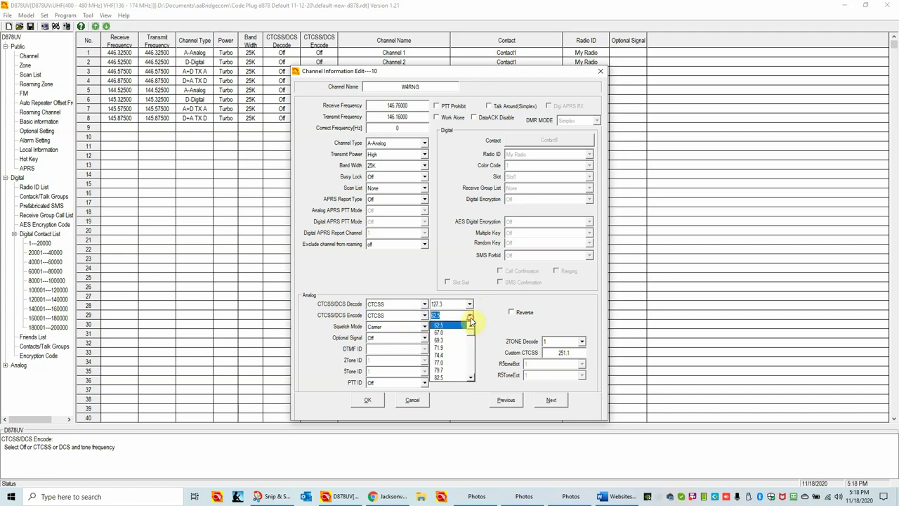
left_click(471, 360)
left_click(471, 360)
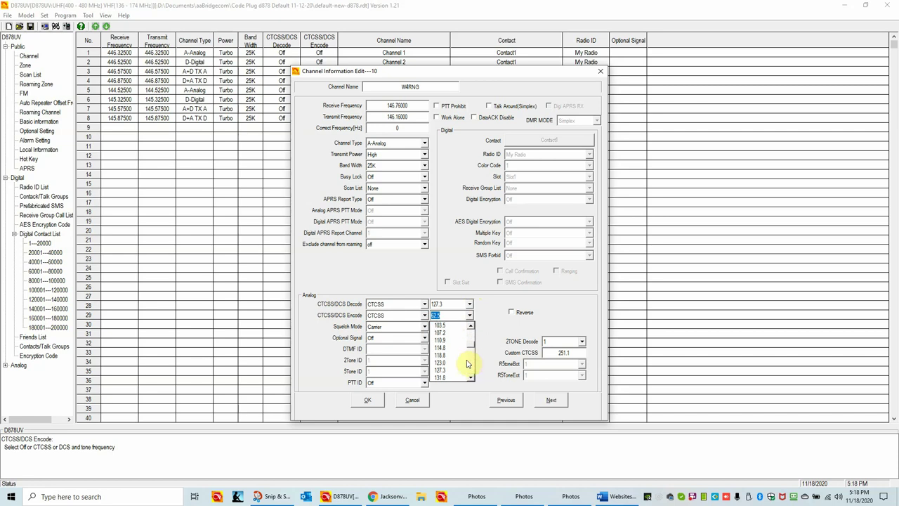
left_click(451, 370)
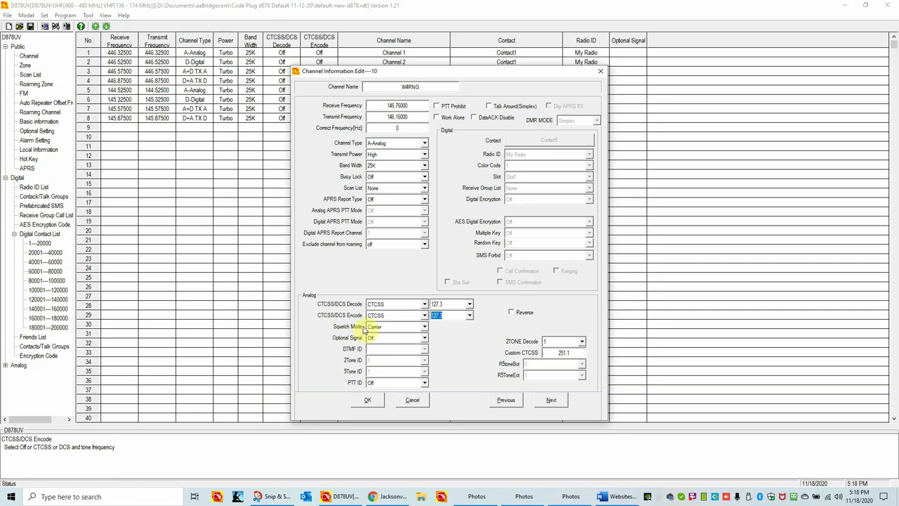
Step: Set the channel's squelch mode to CTCSS/DCS and save the channel with a transmit frequency of 146.16000
left_click(425, 327)
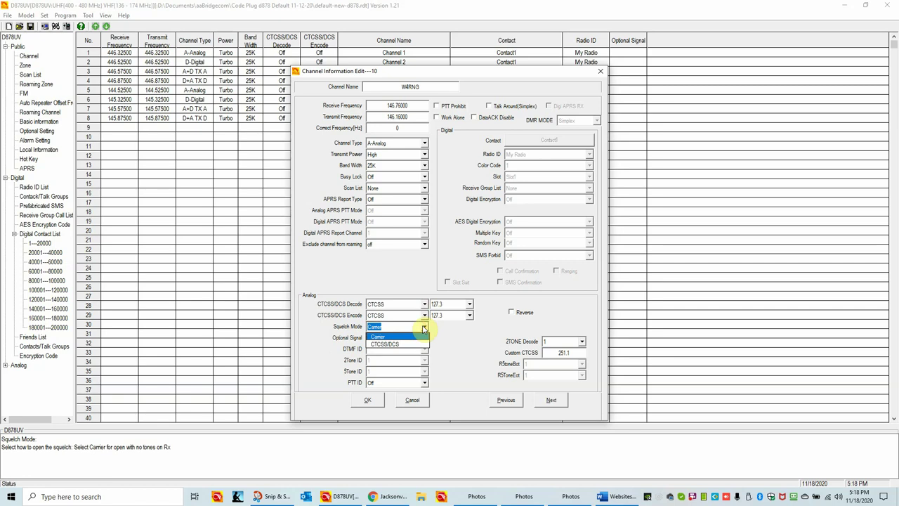
left_click(387, 345)
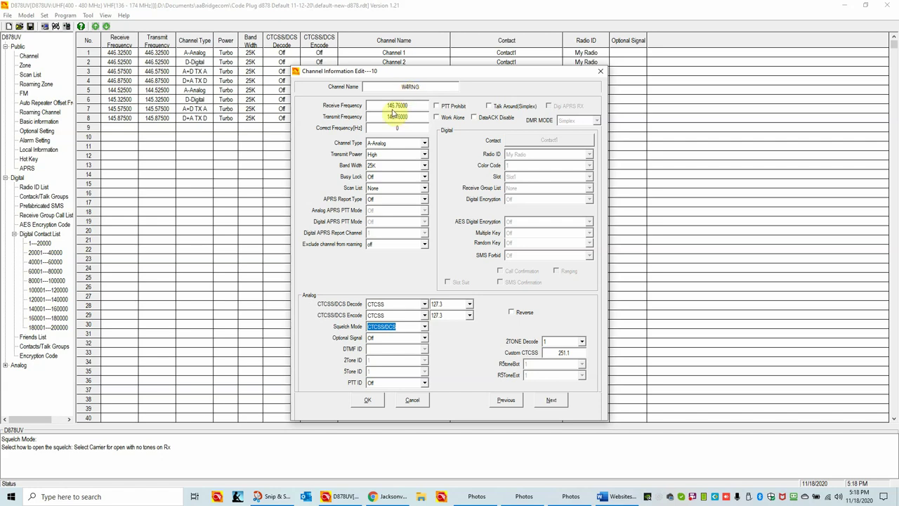
left_click(393, 117)
key("BackSpace")
type("1")
left_click(366, 401)
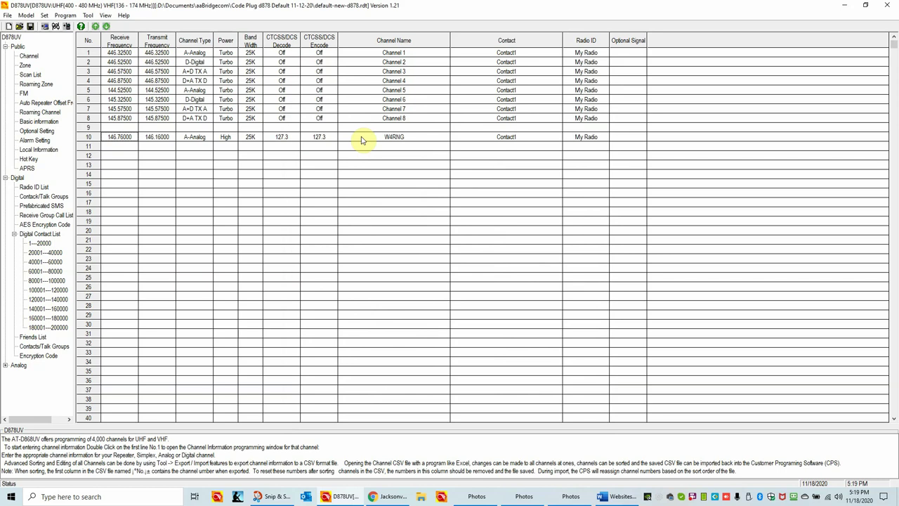
Step: Create a second zone named Analog with the W4RNG channel as its member
left_click(24, 65)
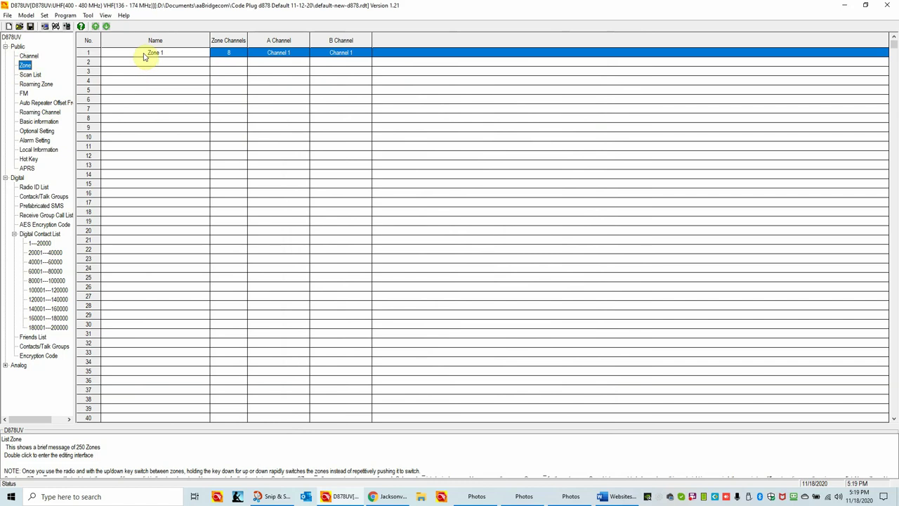
double_click(156, 66)
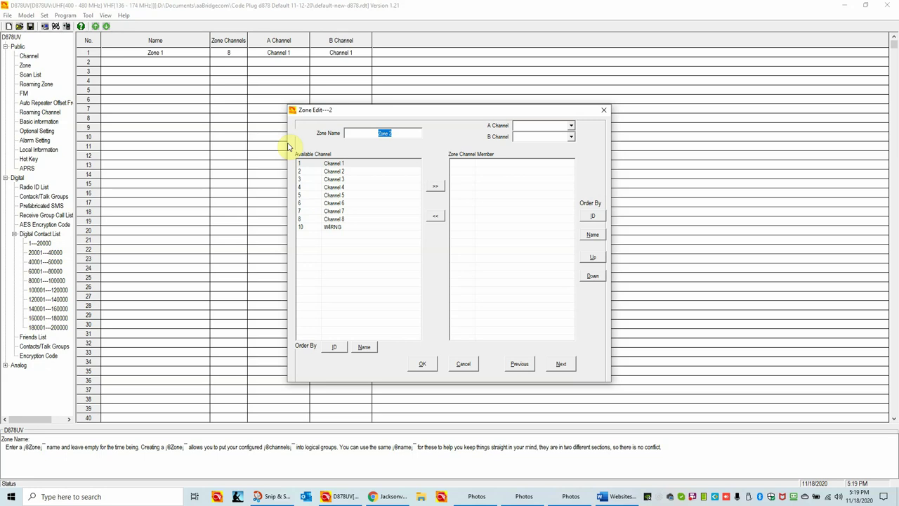
type("Analog")
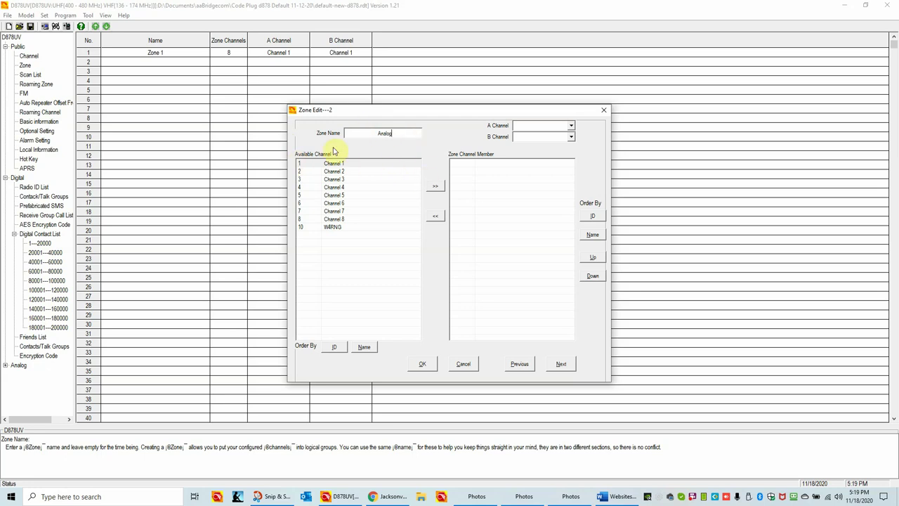
left_click(333, 229)
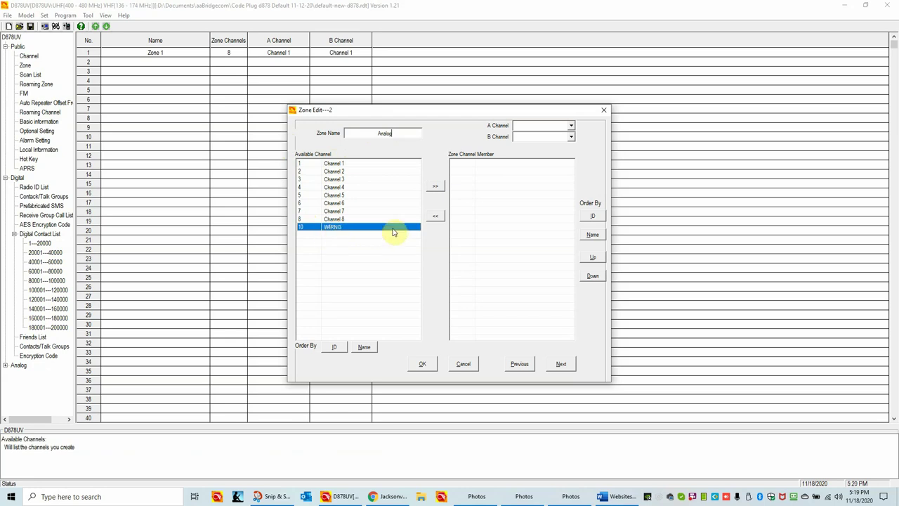
left_click(435, 186)
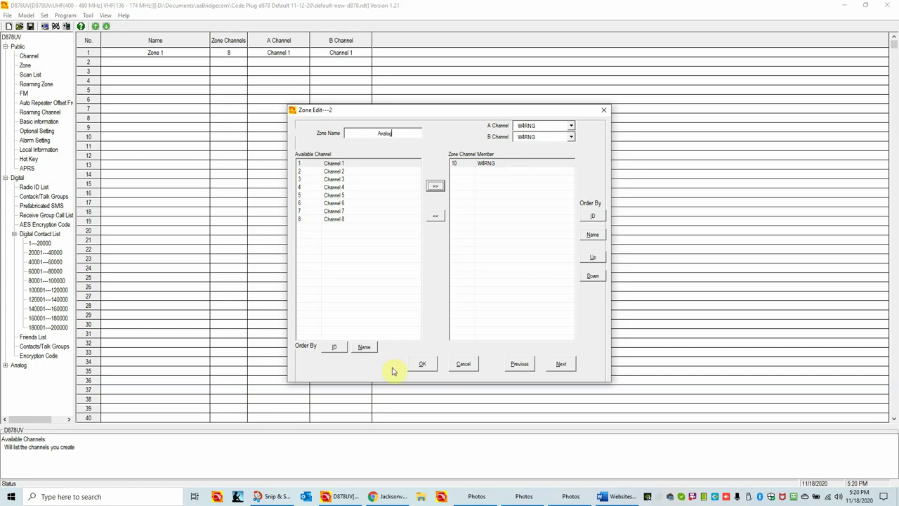
left_click(424, 363)
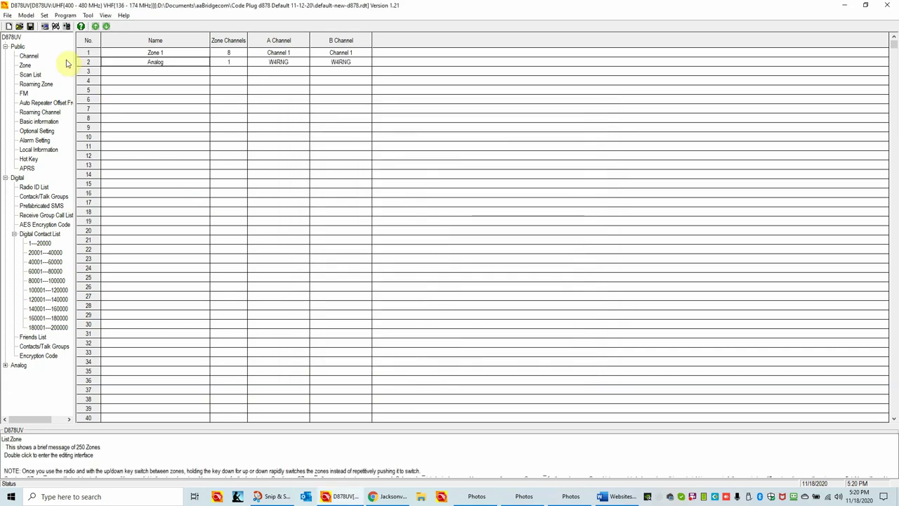
Step: Return to the channel list and review the Analog and DMR Digital Programming Flow diagrams in Photos
left_click(27, 55)
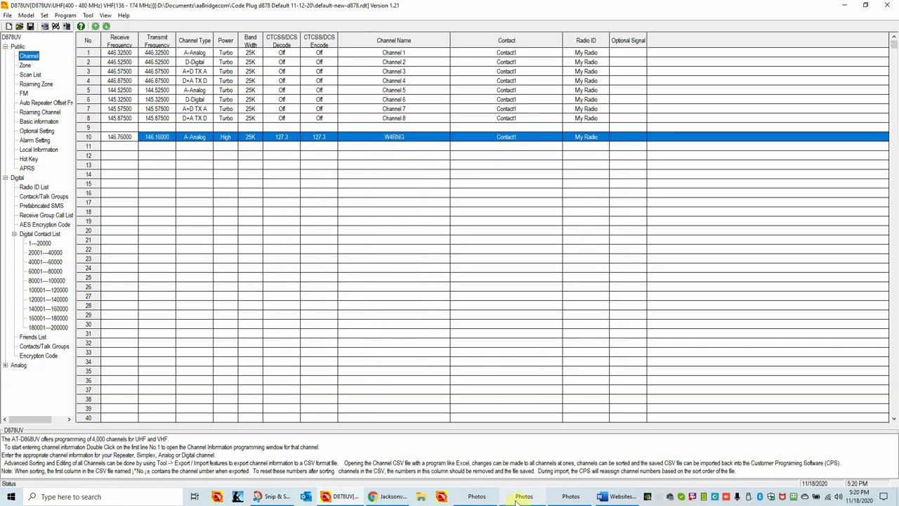
left_click(475, 498)
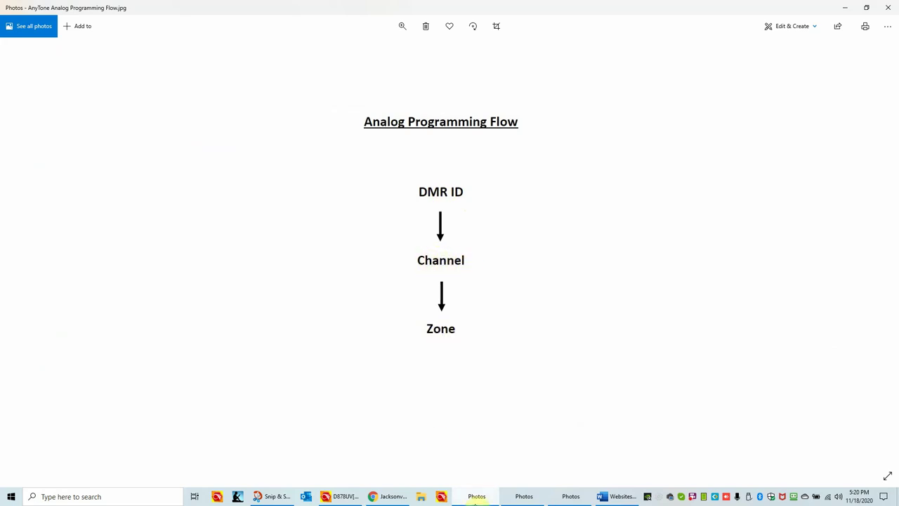
left_click(476, 497)
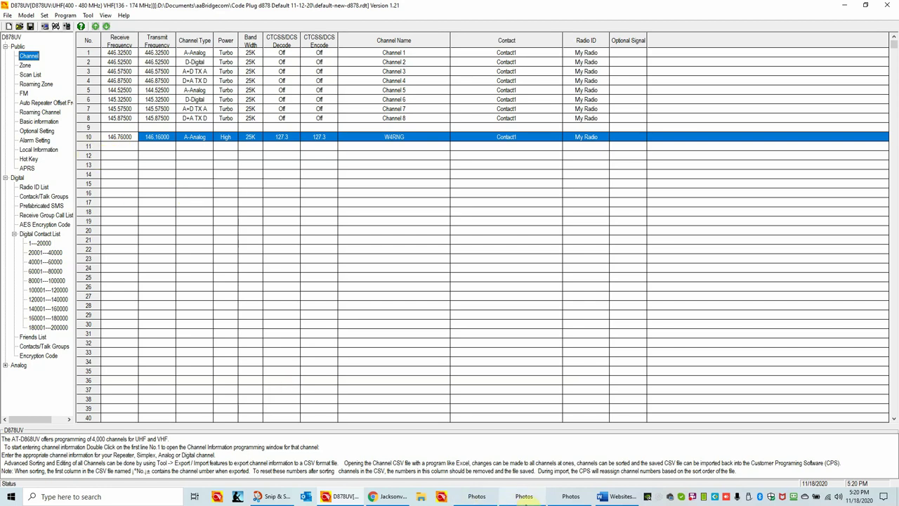
left_click(523, 496)
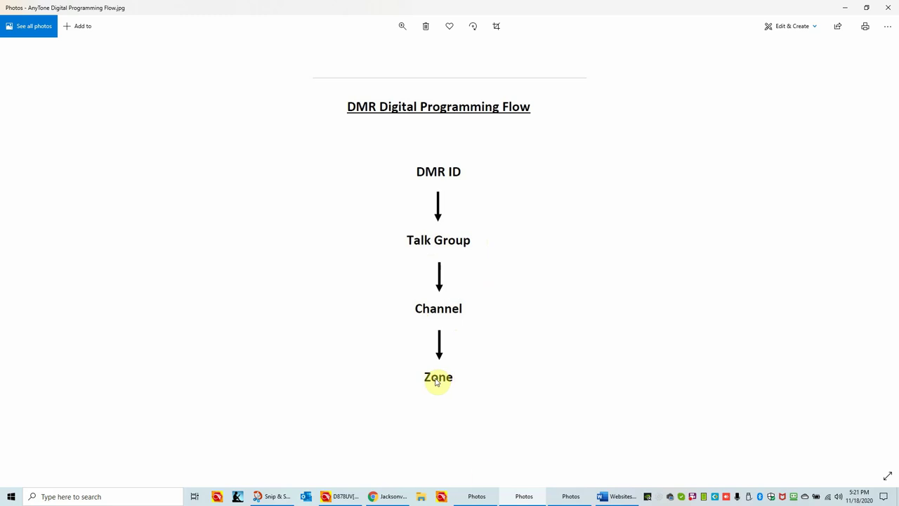
mouse_move(517, 496)
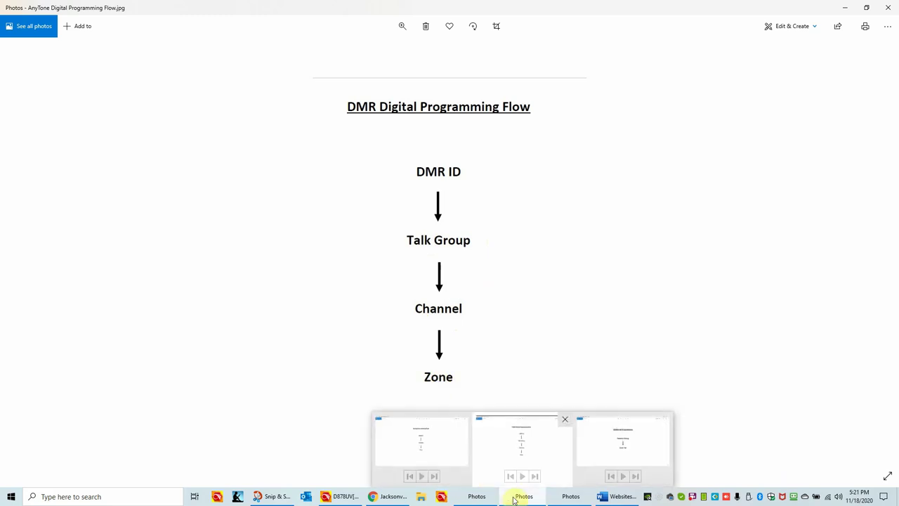
left_click(518, 496)
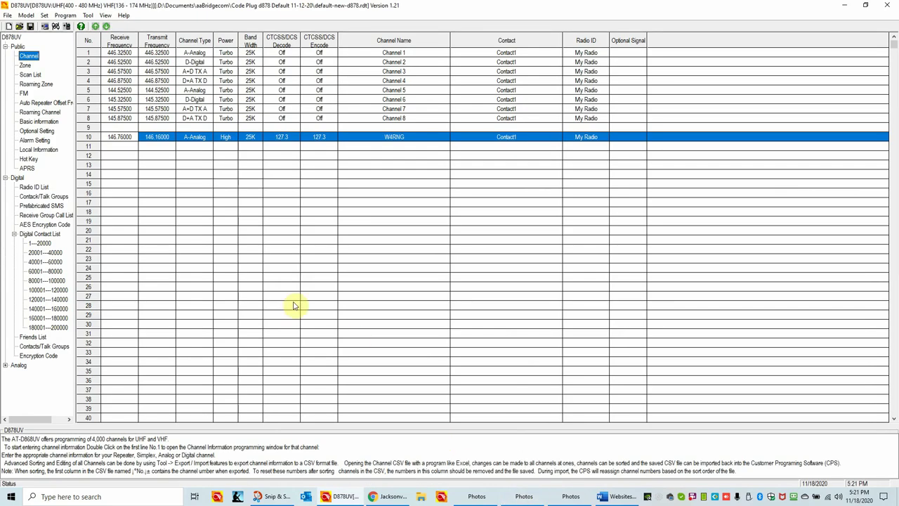
Step: Create channel 12 as a D-Digital channel named K7BEN, keeping its other default settings
double_click(116, 157)
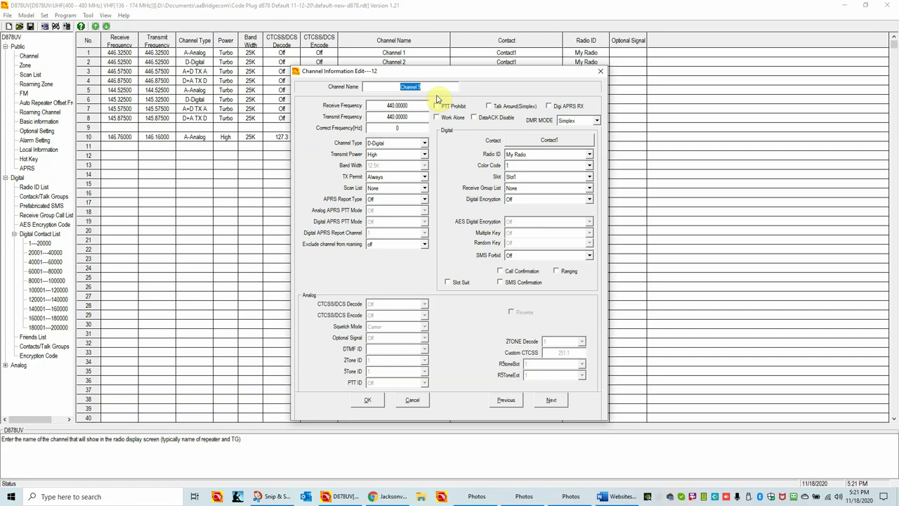
type("K7BEN")
left_click(369, 401)
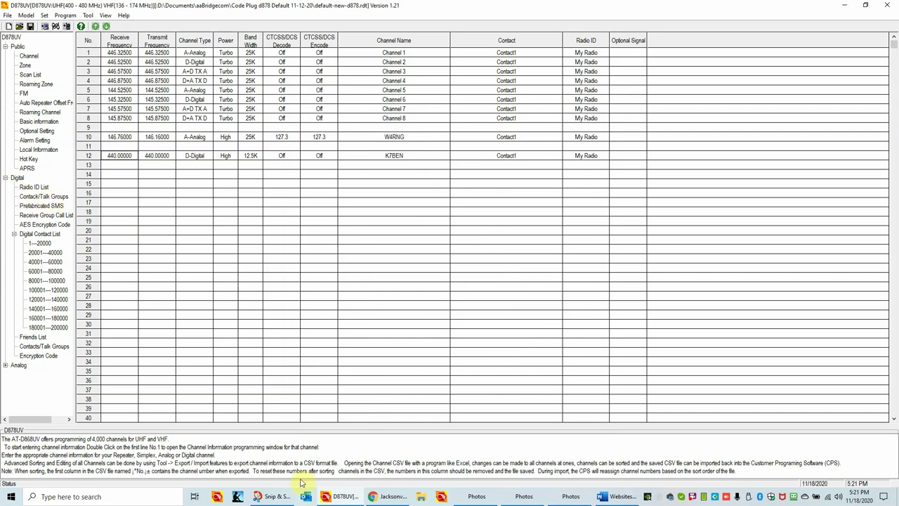
Step: Review the DMR Digital Programming Flow diagram in Photos and the K7BEN channel's settings without changing them
left_click(524, 496)
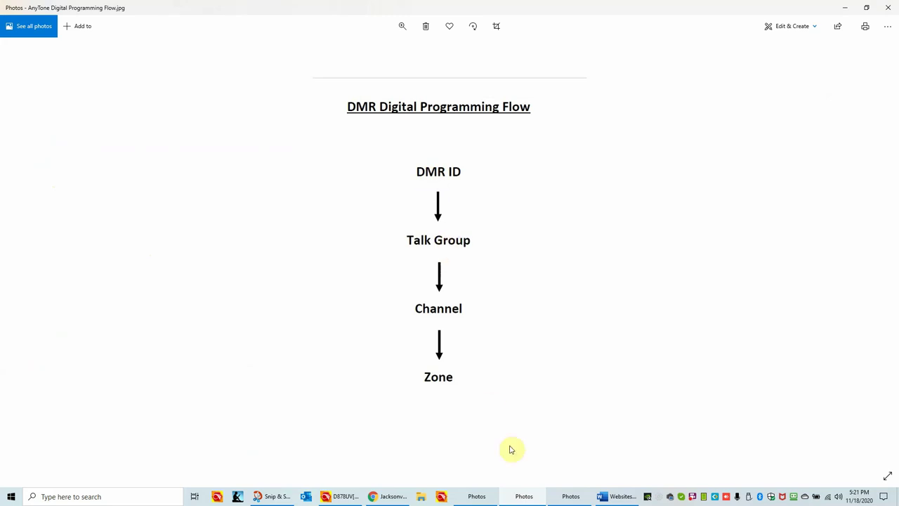
left_click(524, 496)
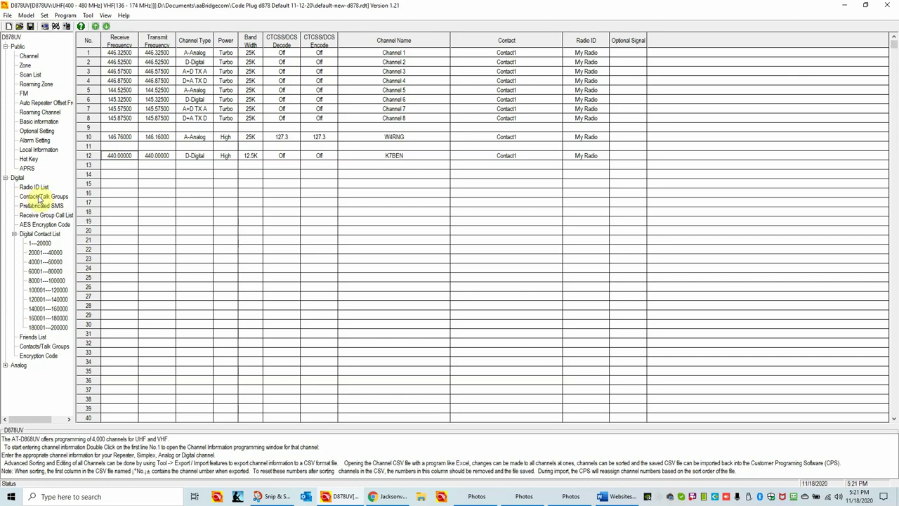
double_click(121, 156)
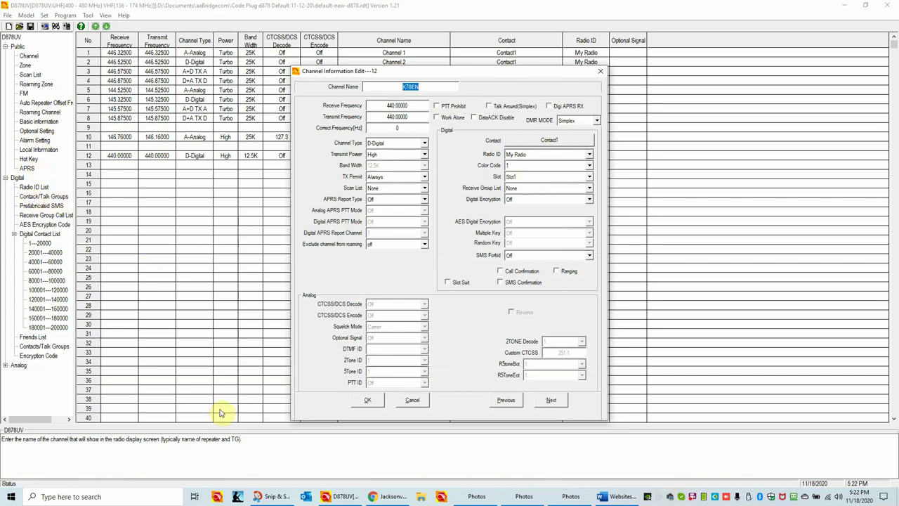
left_click(413, 399)
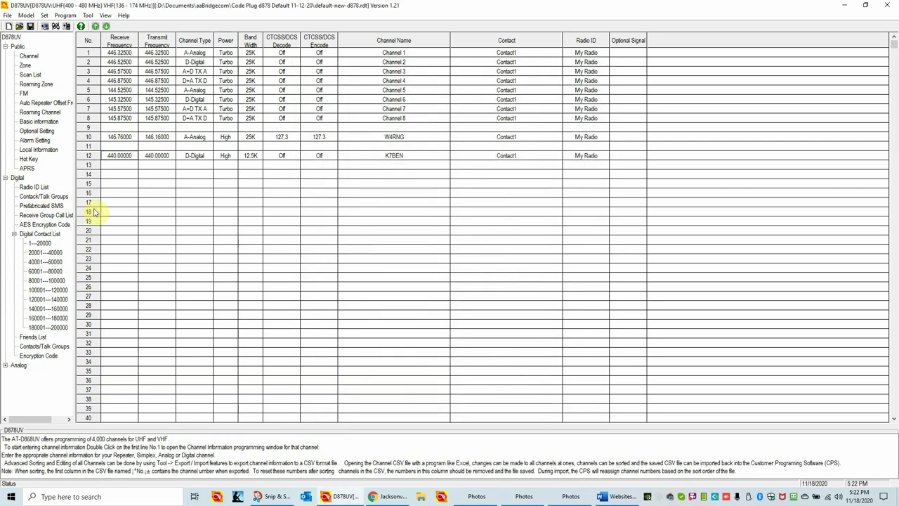
Step: Show the digital talk group list and check the DMR talk groups in the Websites Word document
left_click(37, 197)
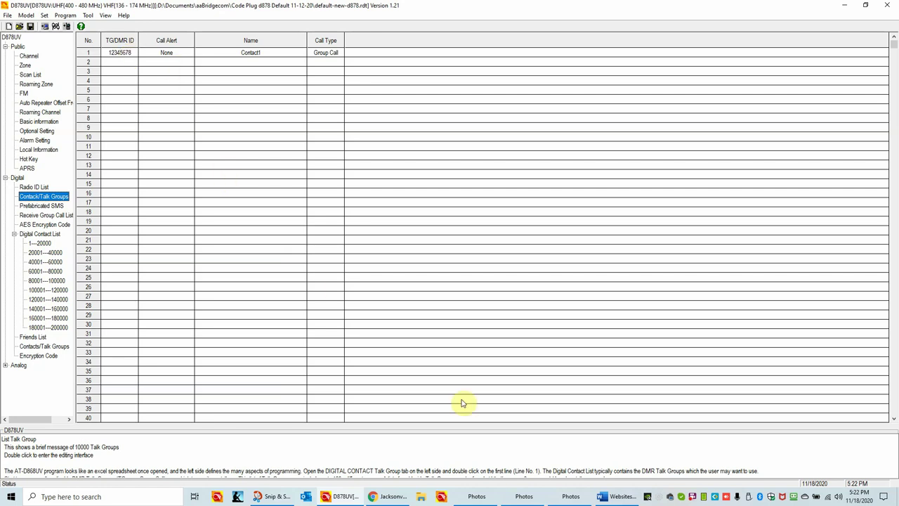
left_click(615, 501)
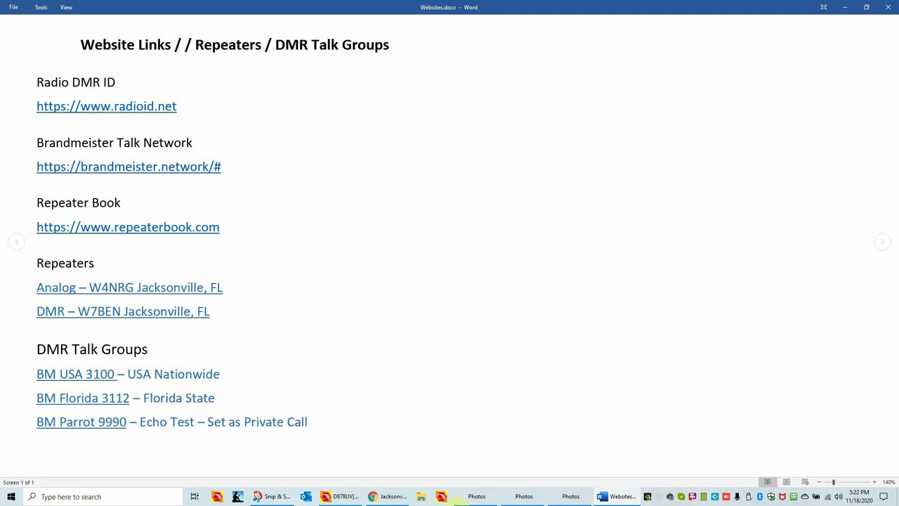
left_click(615, 496)
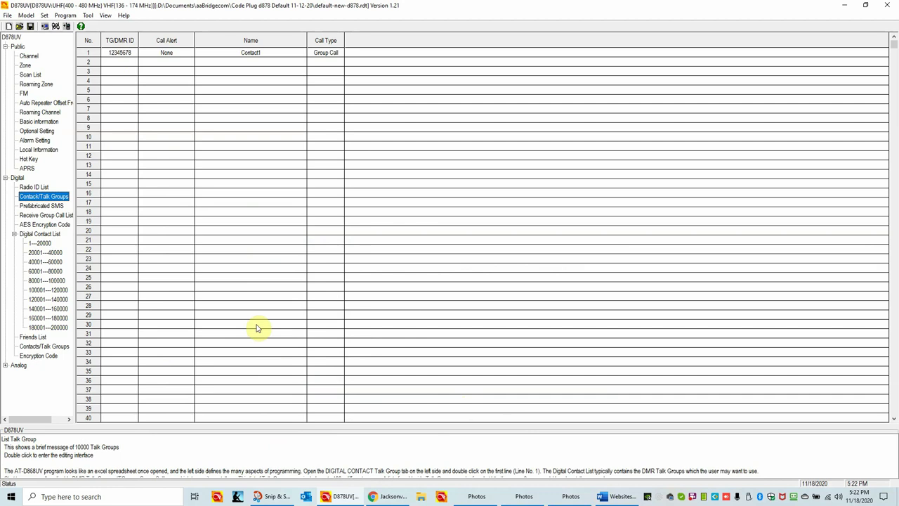
Step: Rename the first talk group USA 3100 and set its TG/DMR ID to 3100, keeping it a Group Call
left_click(143, 56)
double_click(144, 56)
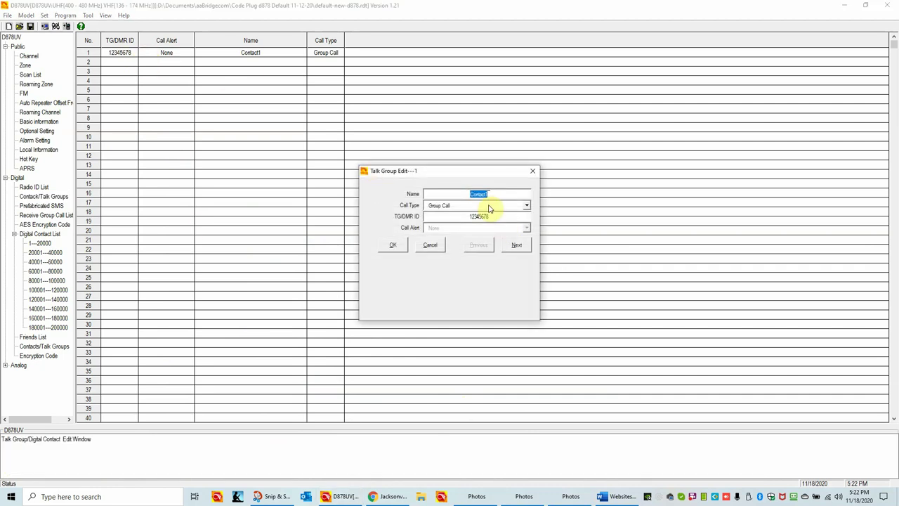
type("USA #10")
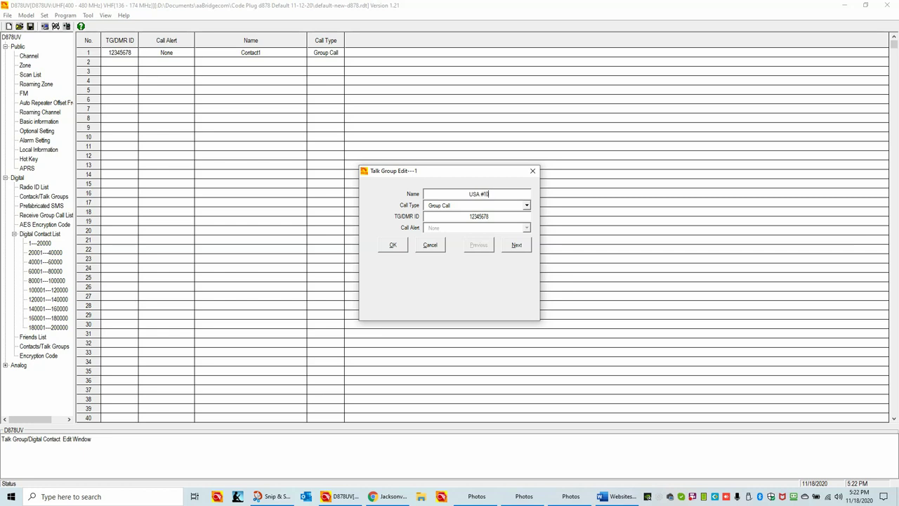
type("0")
key("BackSpace")
key("BackSpace")
key("BackSpace")
key("BackSpace")
type("3100")
left_click_drag(492, 215, 464, 211)
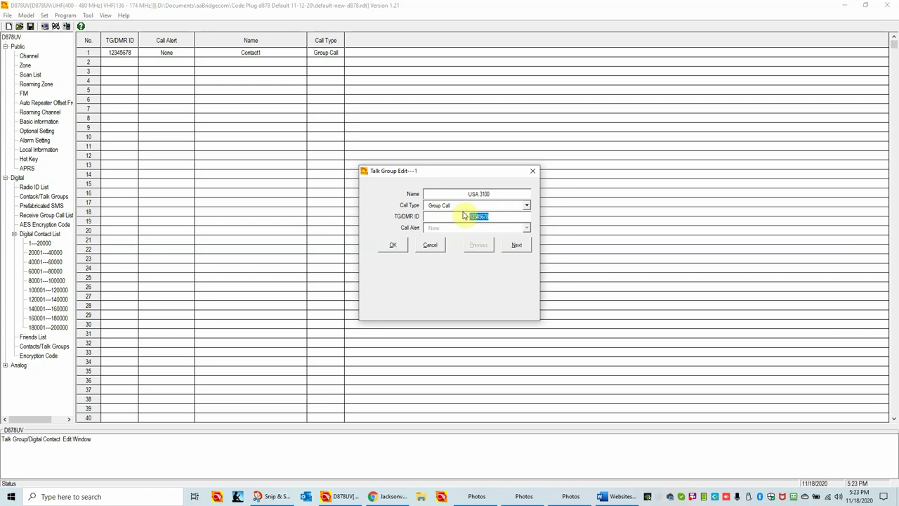
type("3100")
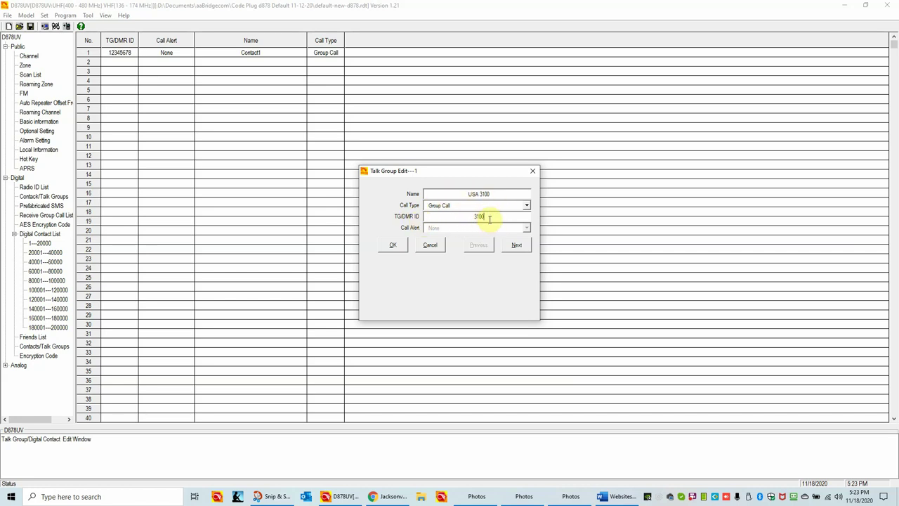
left_click(392, 245)
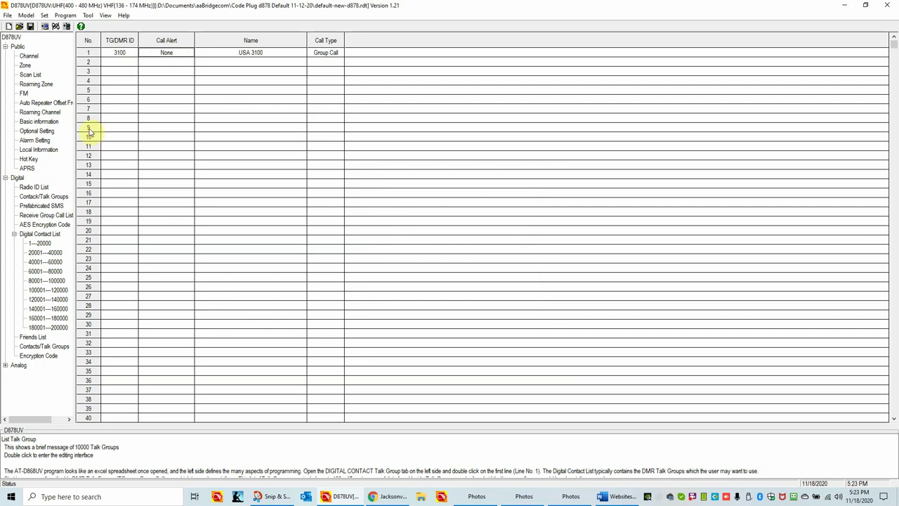
Step: Add a second talk group named Floridat SW as a Group Call with TG/DMR ID 3112
double_click(125, 64)
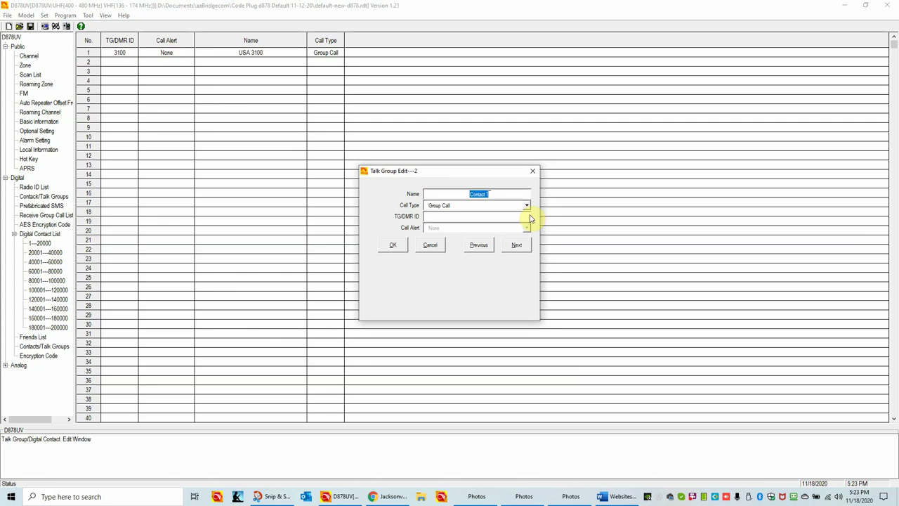
type("Floridat SW")
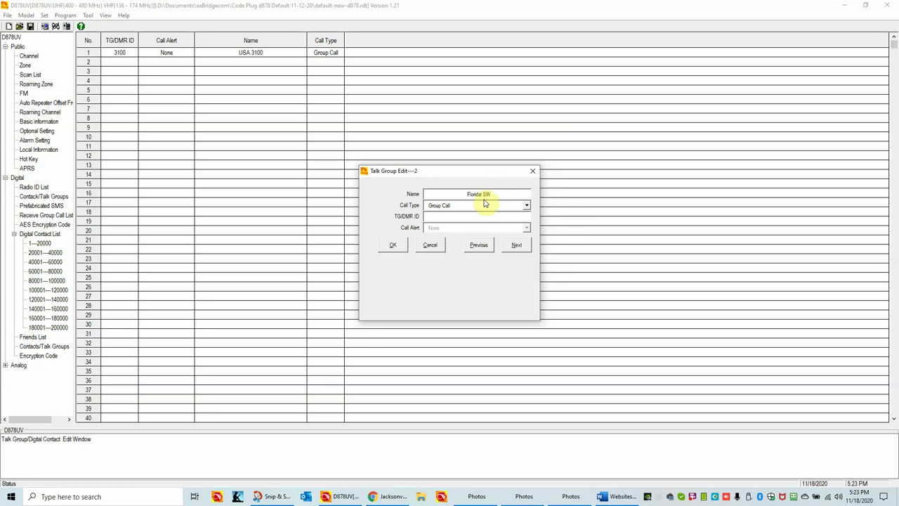
left_click(472, 220)
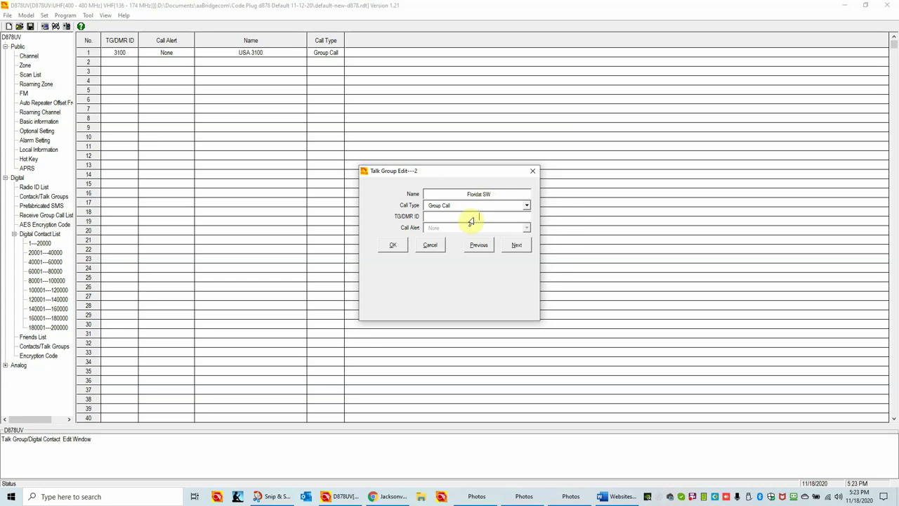
type("3111")
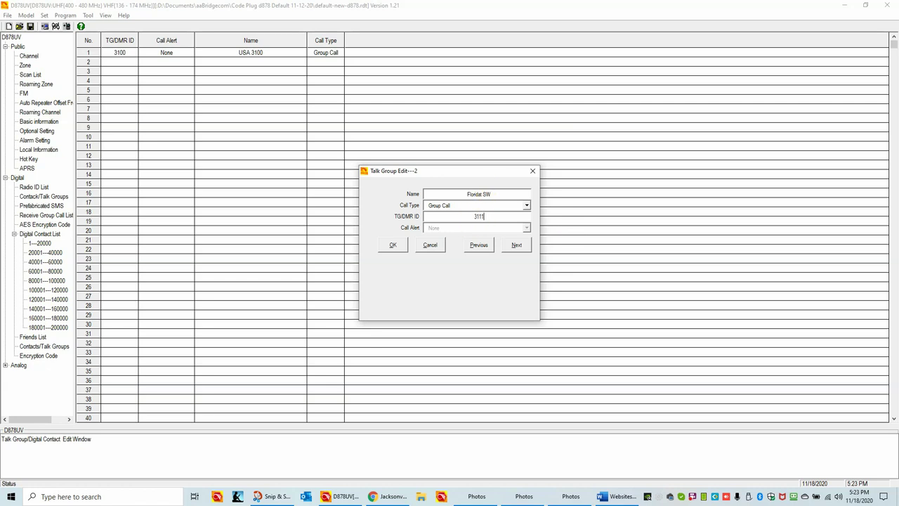
type("2")
key("BackSpace")
key("BackSpace")
type("2")
left_click(392, 244)
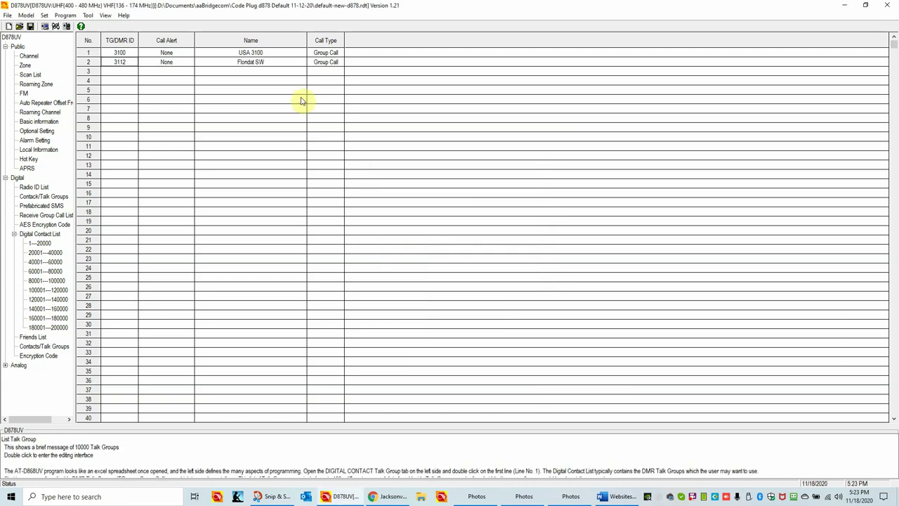
Step: Add a third talk group named Parrot 9990 as a Private Call with TG/DMR ID 9990
double_click(115, 72)
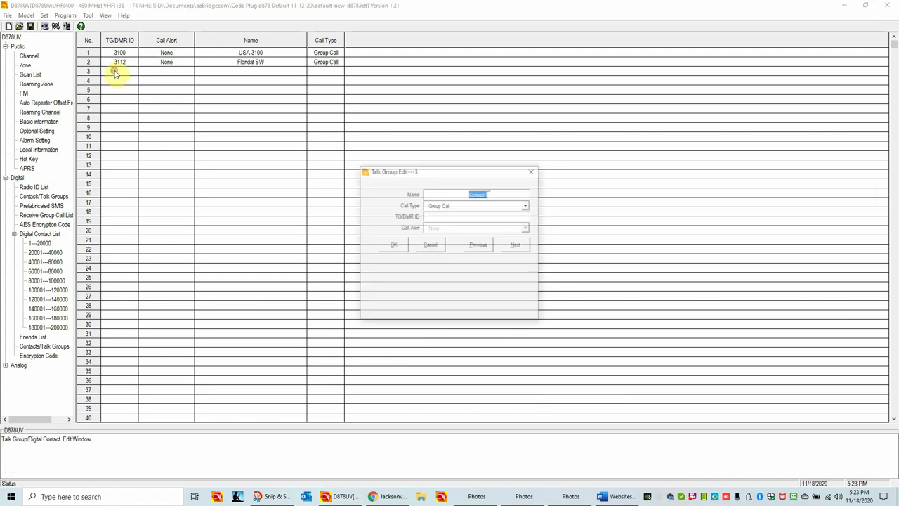
type("Pa")
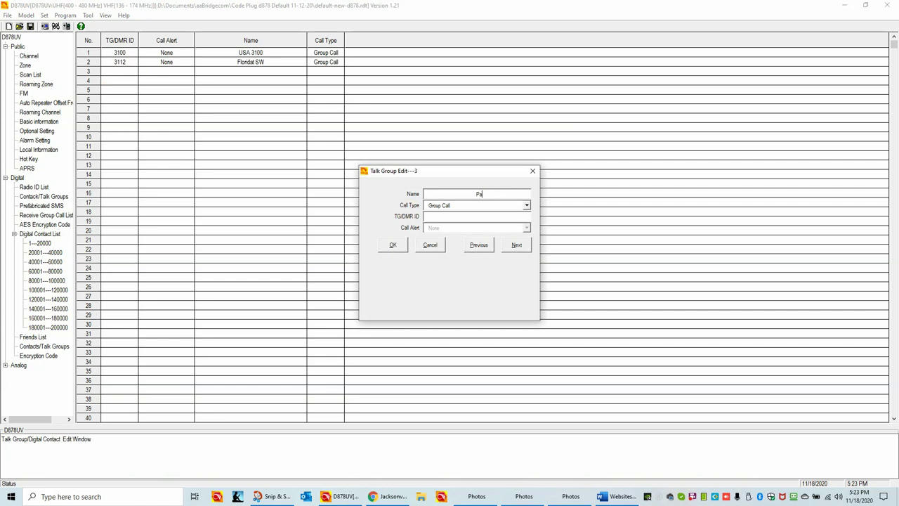
type("rrot 9")
type("990")
left_click(526, 205)
left_click(460, 215)
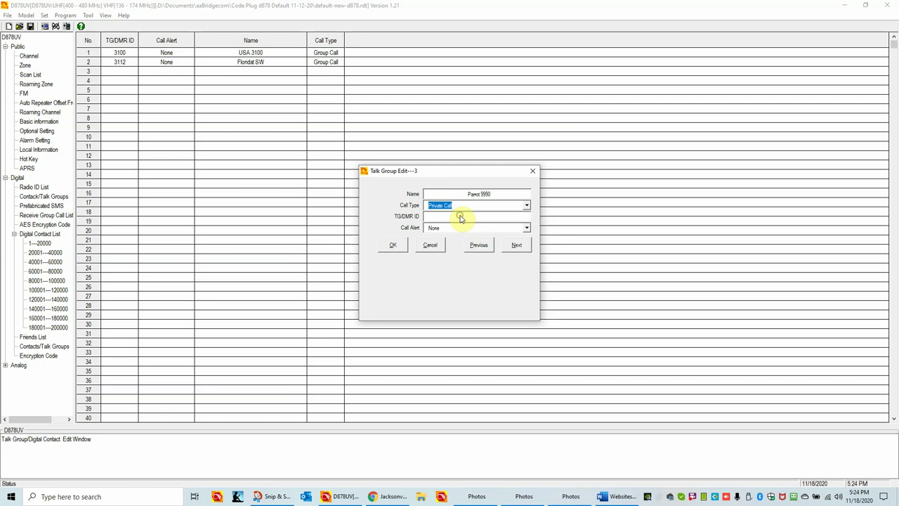
left_click(457, 221)
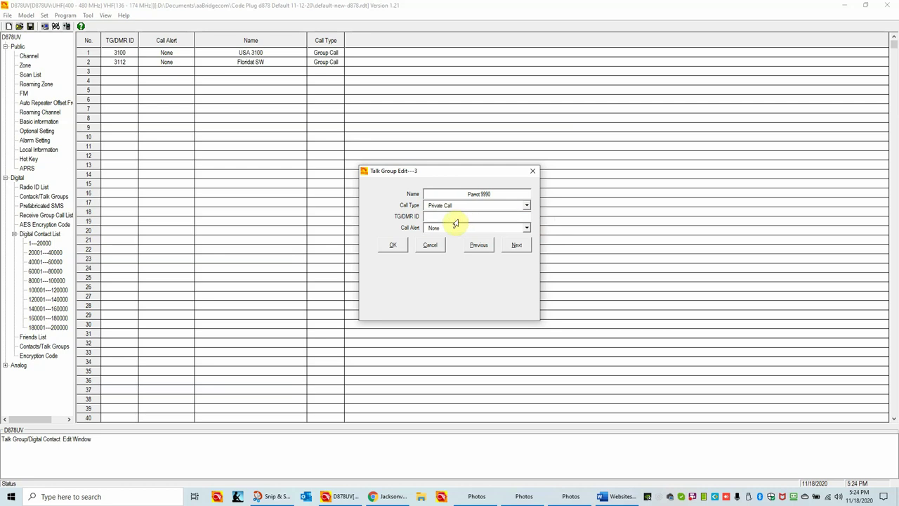
type("9990")
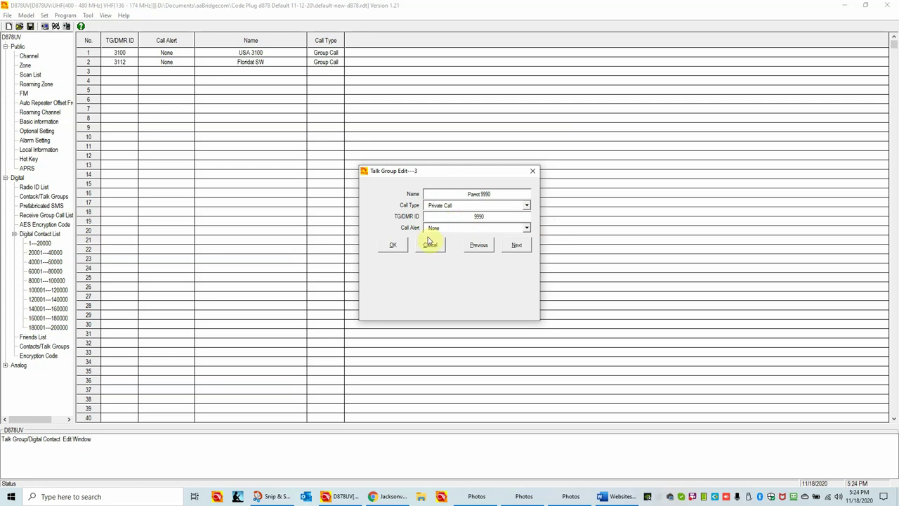
left_click(396, 246)
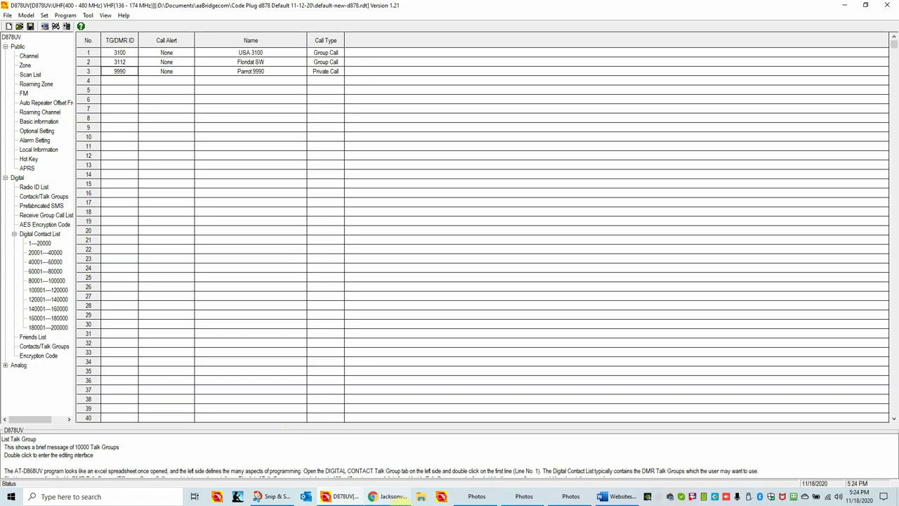
Step: Switch to RepeaterBook in Chrome, go back to the Florida quick search and list the state's DMR repeaters
left_click(390, 496)
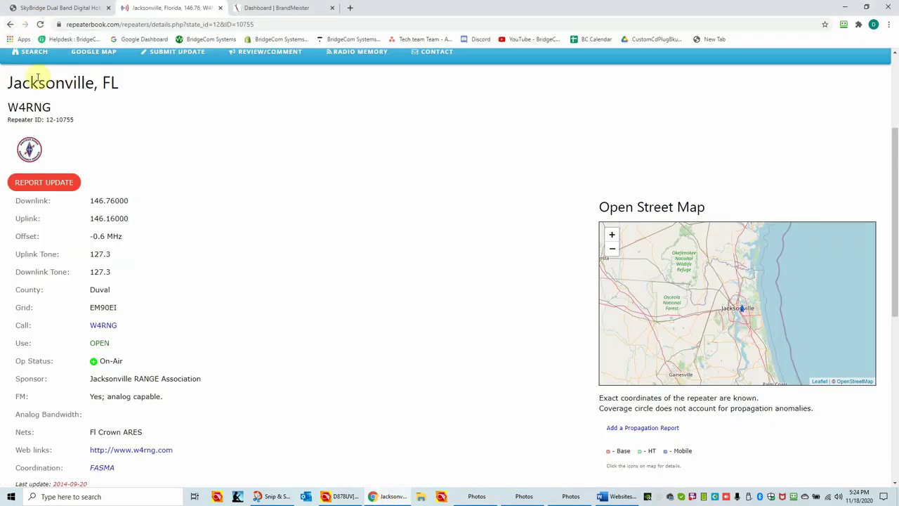
left_click(10, 24)
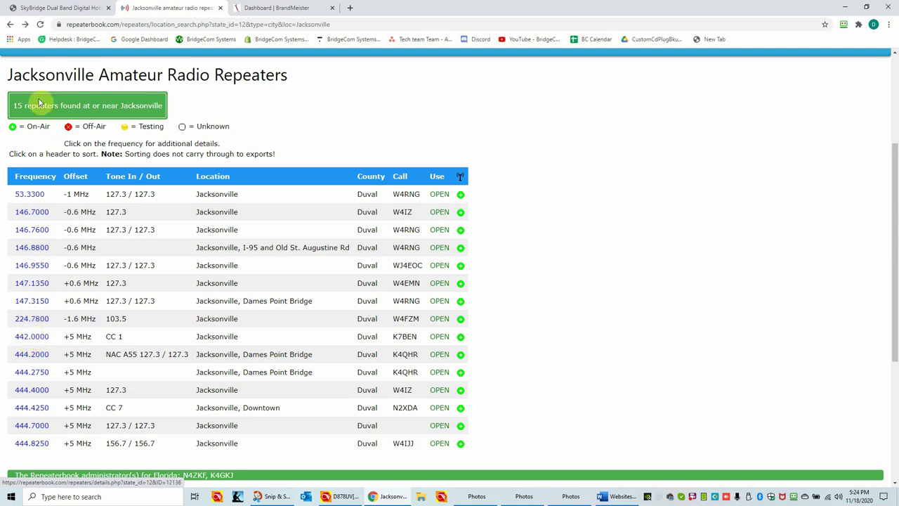
left_click(10, 24)
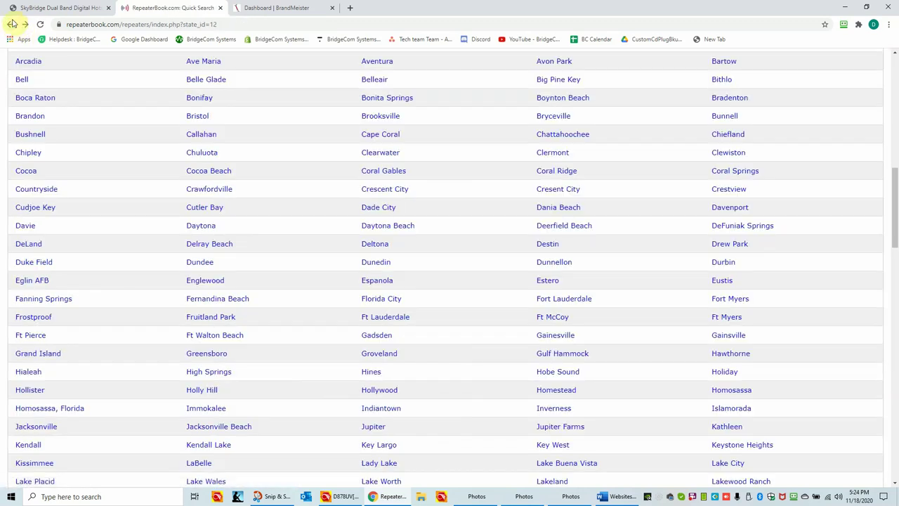
left_click(896, 82)
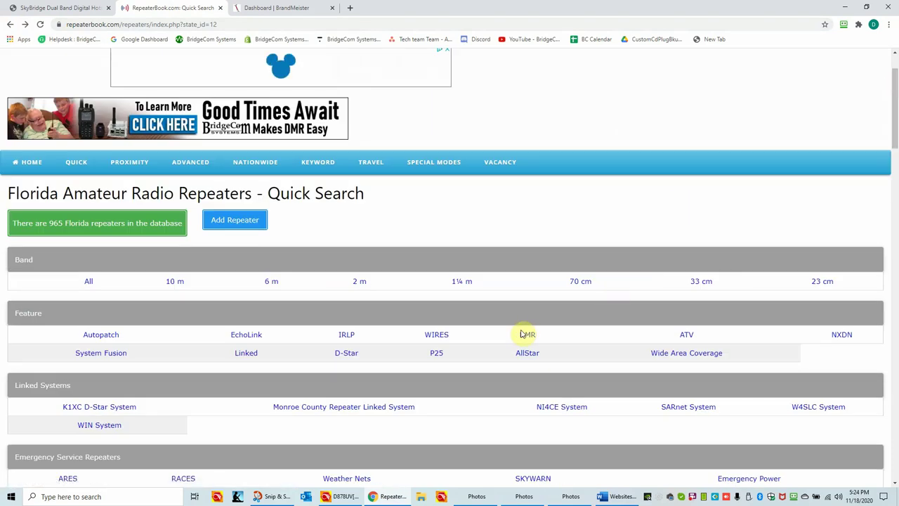
left_click(526, 336)
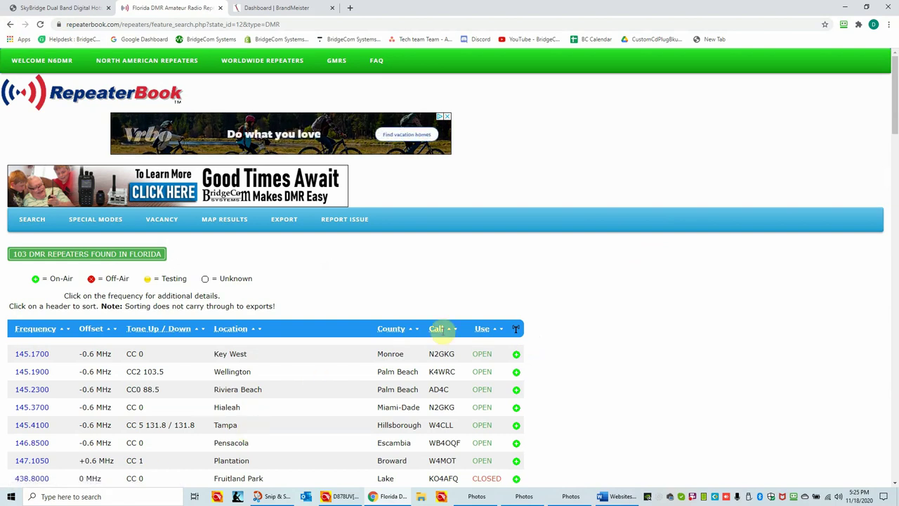
Step: Sort the Florida DMR repeaters by call sign and open the details of the Jacksonville K7BEN repeater
left_click(437, 328)
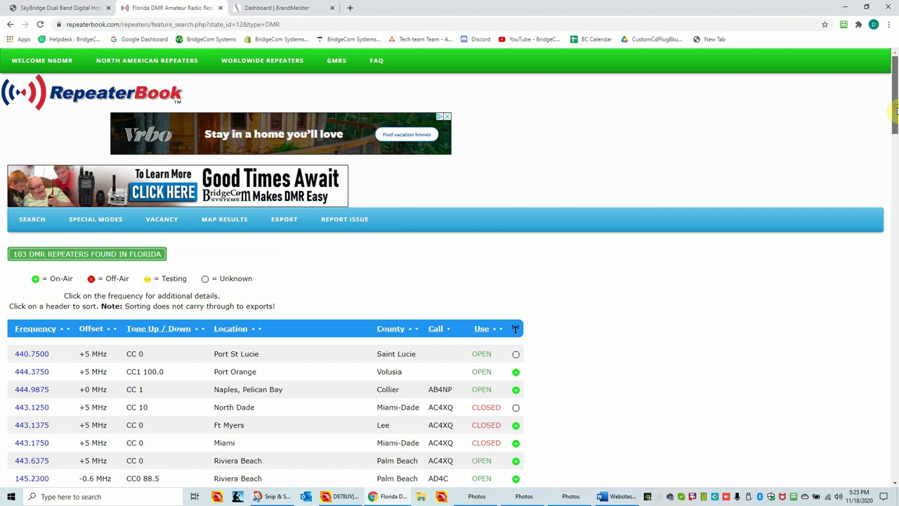
left_click_drag(896, 110, 863, 179)
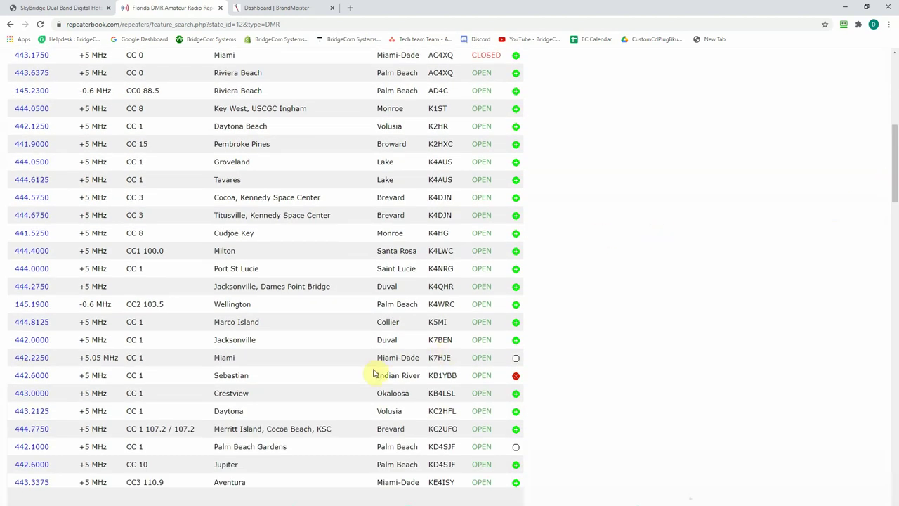
left_click(26, 341)
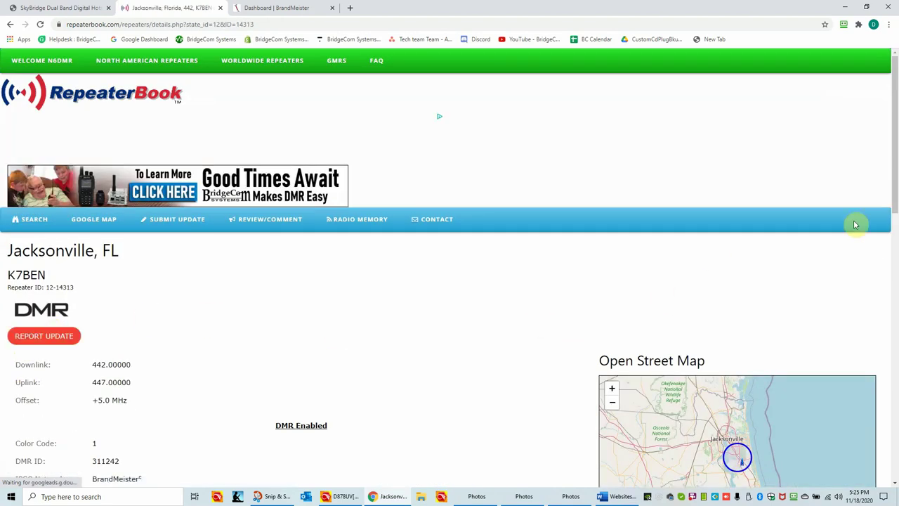
Step: Examine K7BEN's frequencies, color code and static talkgroups, and expand its full talkgroup list to read the time slots and access types
left_click_drag(895, 177, 878, 239)
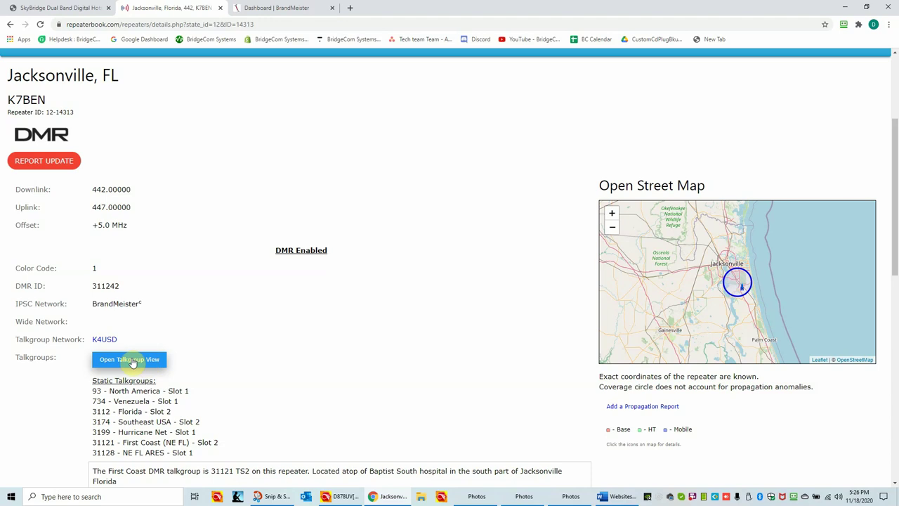
left_click(132, 361)
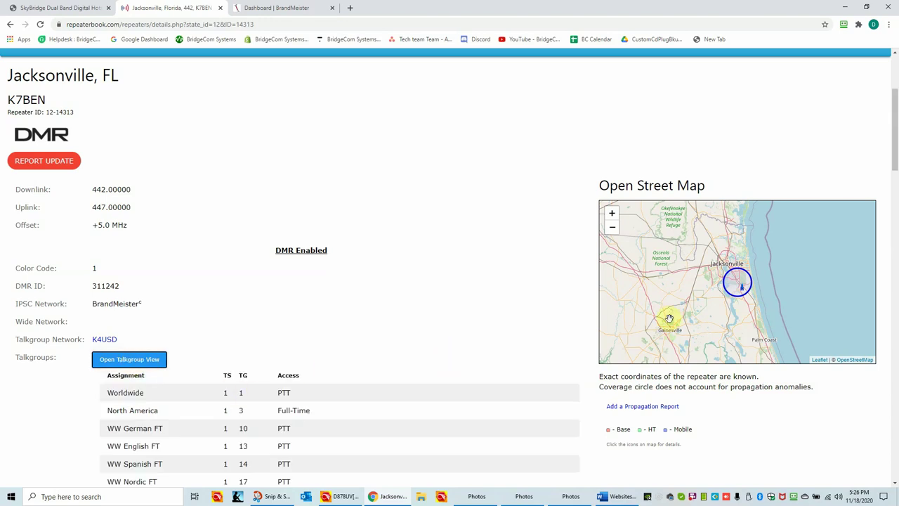
left_click_drag(896, 146, 880, 274)
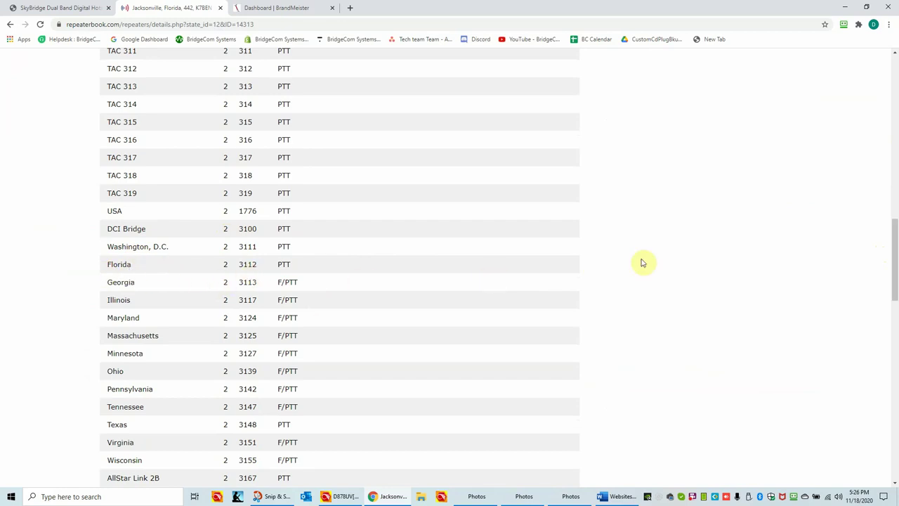
left_click_drag(889, 275, 896, 334)
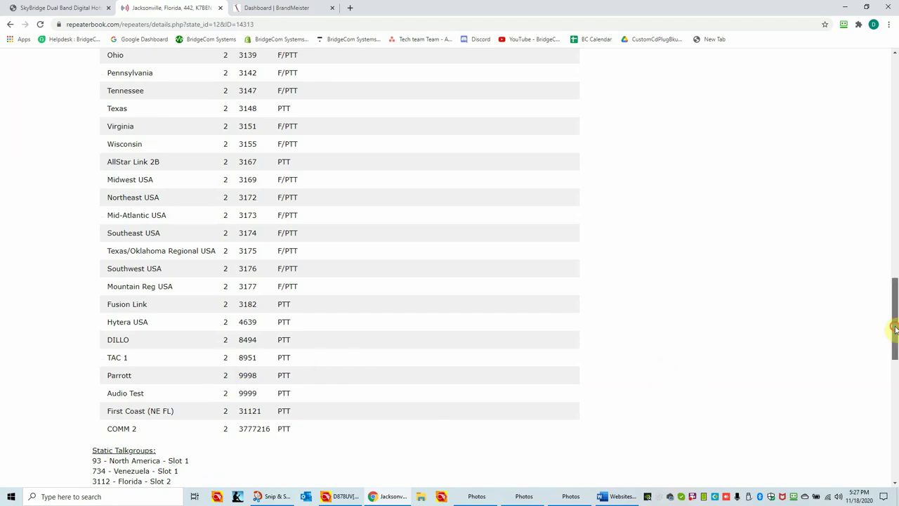
left_click_drag(893, 326, 897, 190)
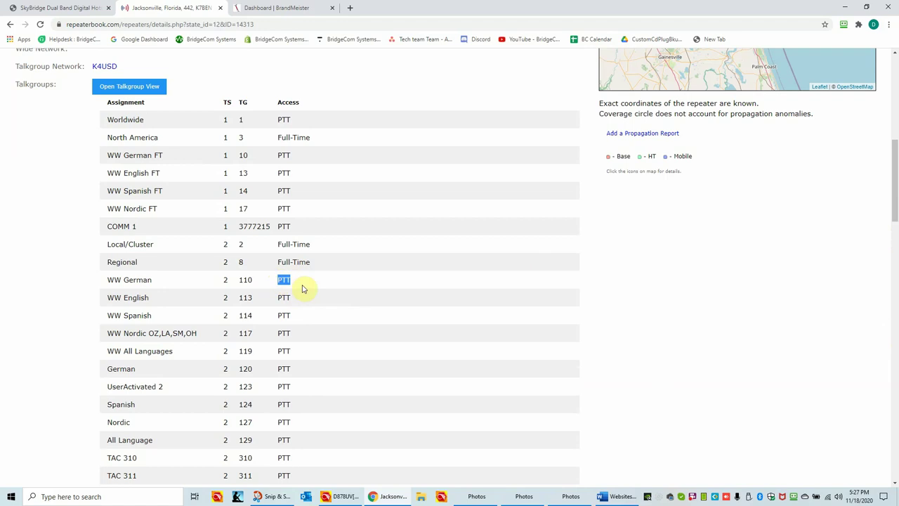
left_click(302, 288)
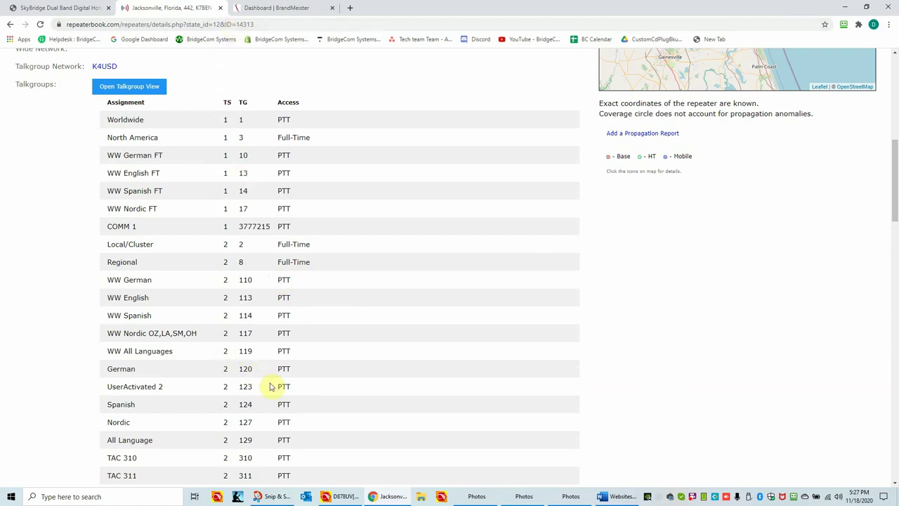
Step: Back in the D878UV software, set channel 12 K7BEN's receive frequency to 442.0000 and transmit frequency to 447.0000
left_click(335, 497)
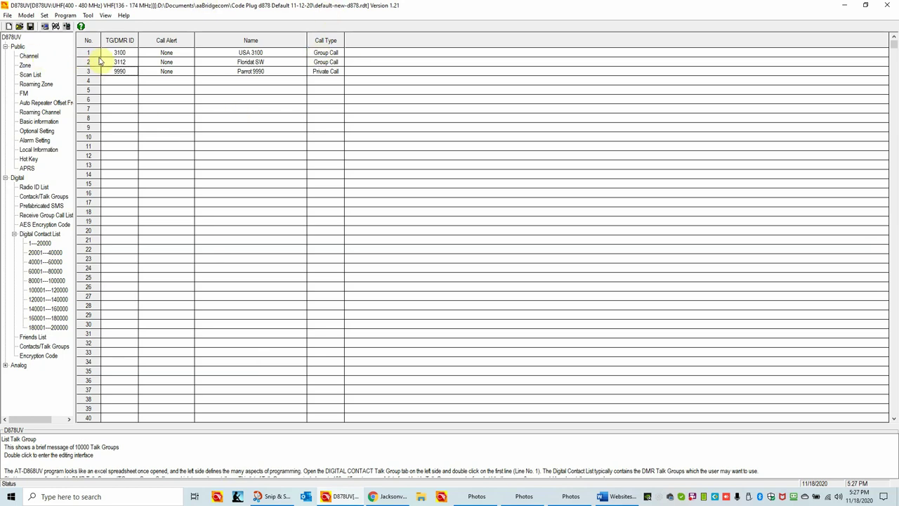
left_click(26, 57)
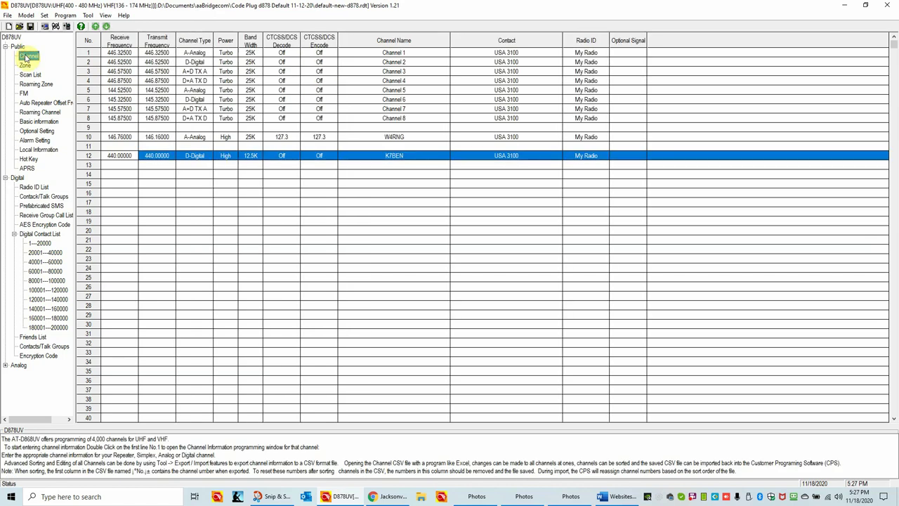
double_click(375, 159)
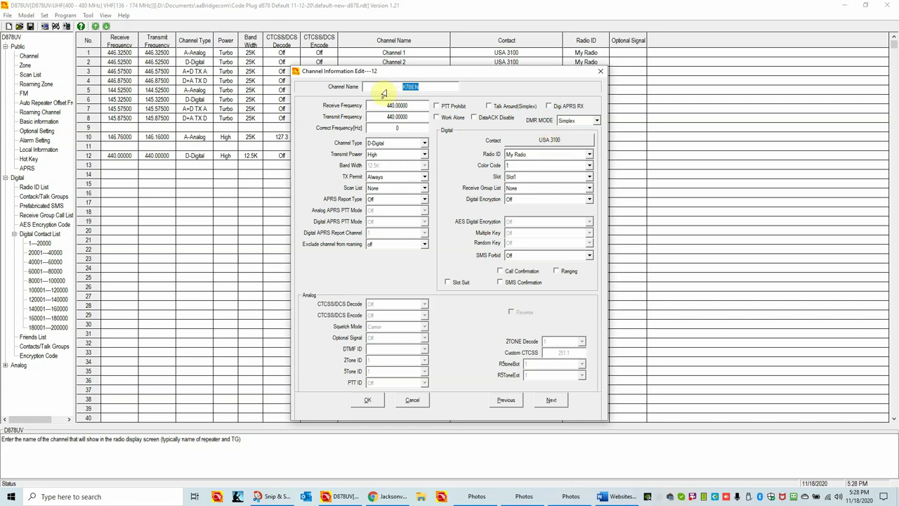
left_click(397, 105)
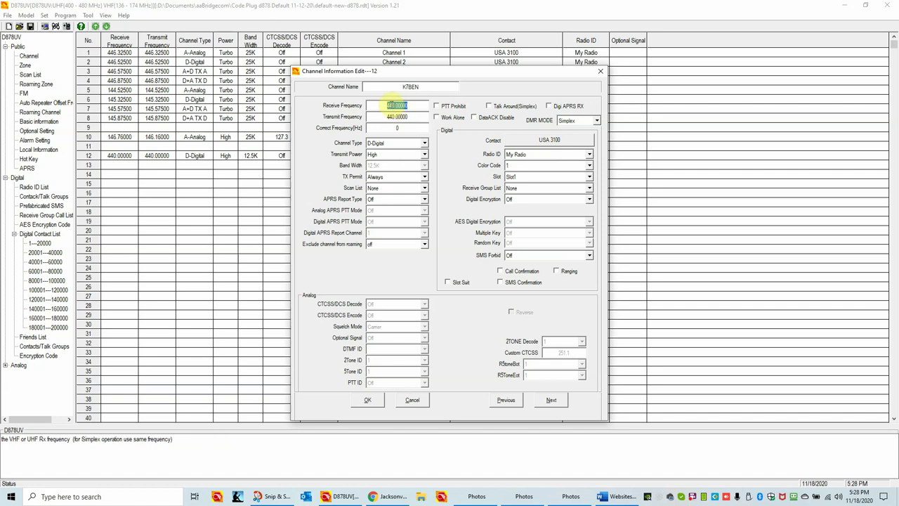
type("442.0000")
key("Tab")
type("447.0000")
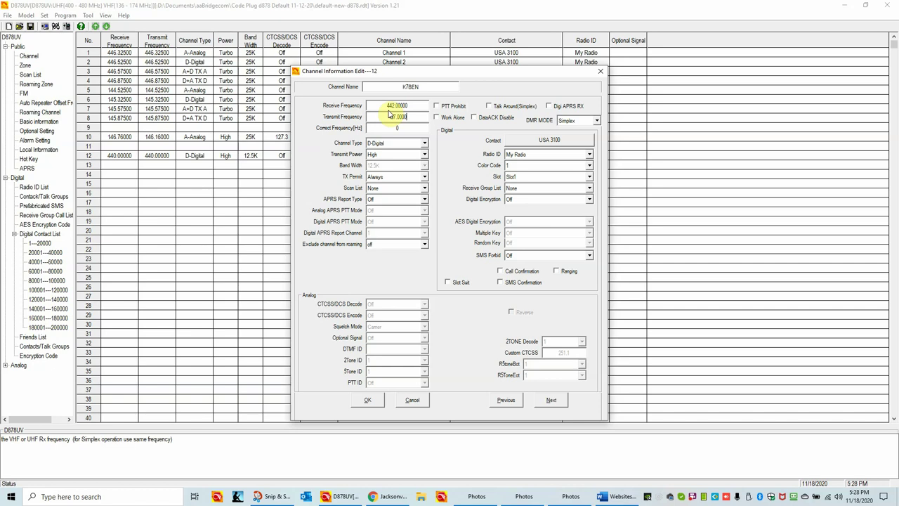
key("Tab")
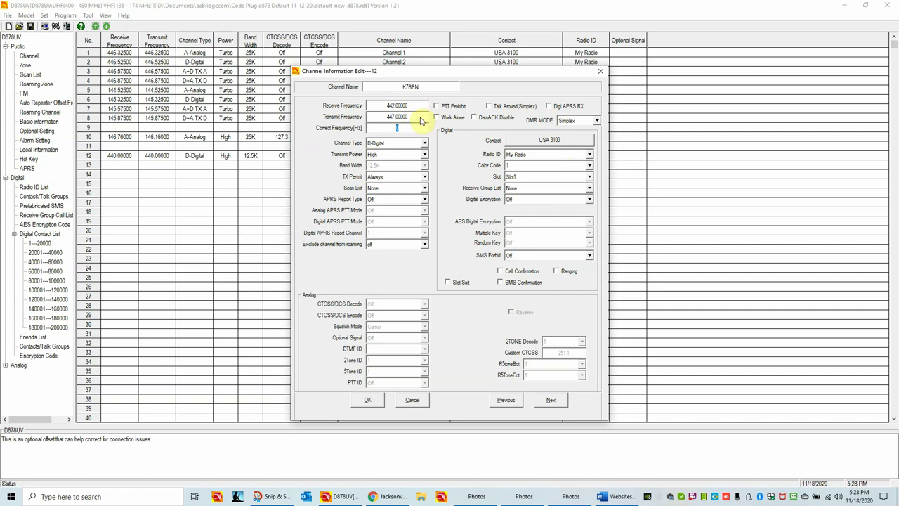
Step: Set the K7BEN channel's DMR mode to Repeater and keep TX Permit at Always
left_click(596, 121)
left_click(577, 138)
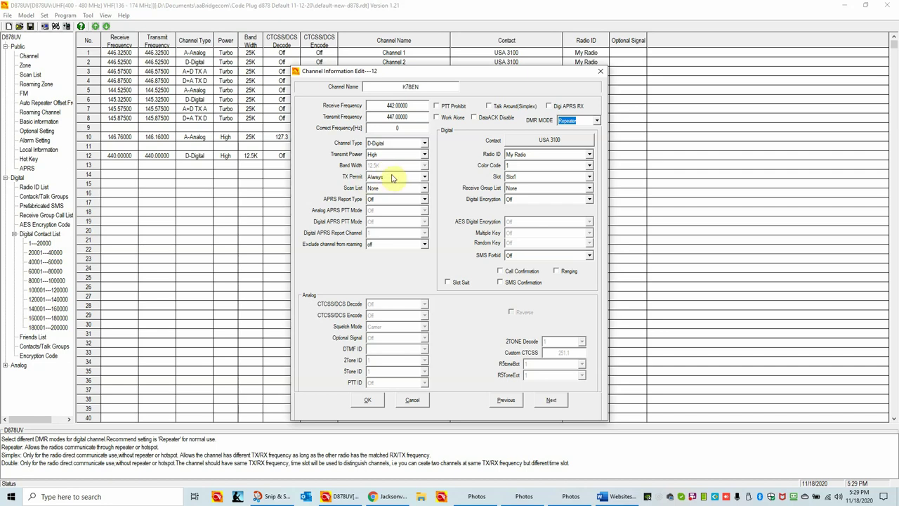
left_click(424, 177)
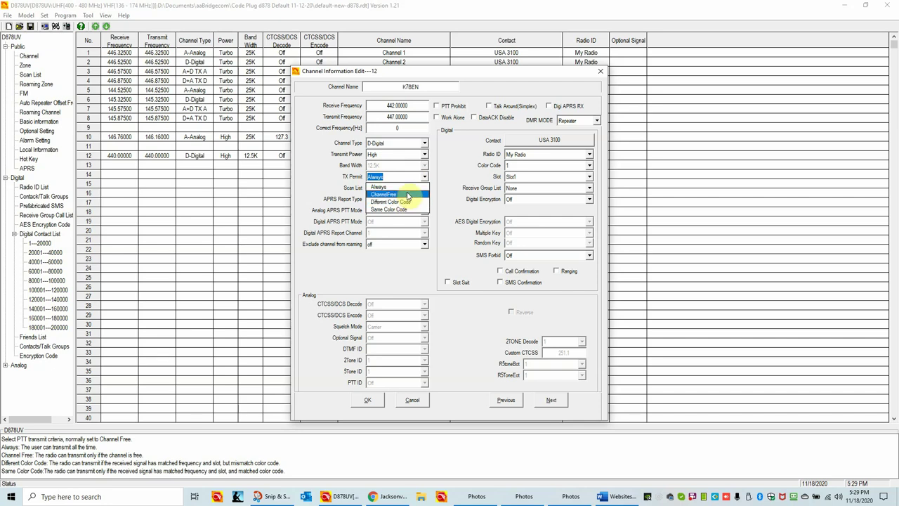
left_click(403, 176)
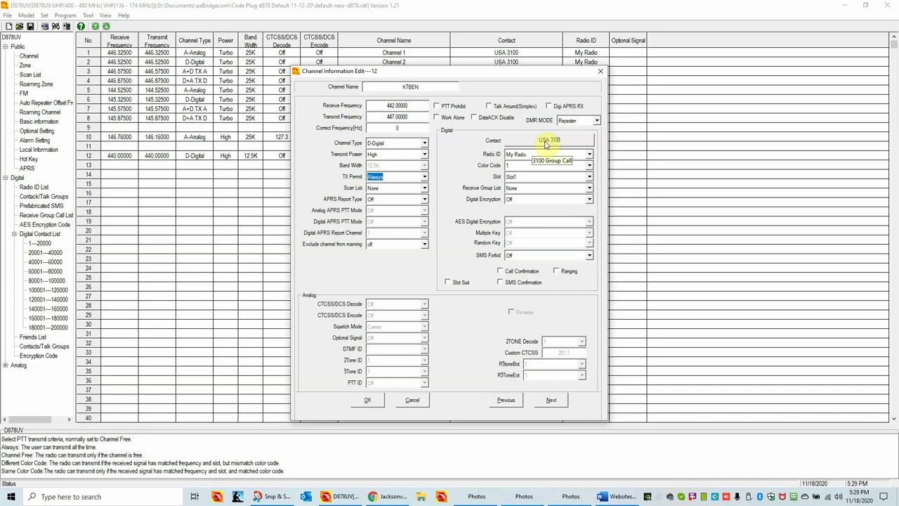
Step: Extend channel 12's name to K7BEN 3100 USA
left_click(426, 88)
left_click(426, 88)
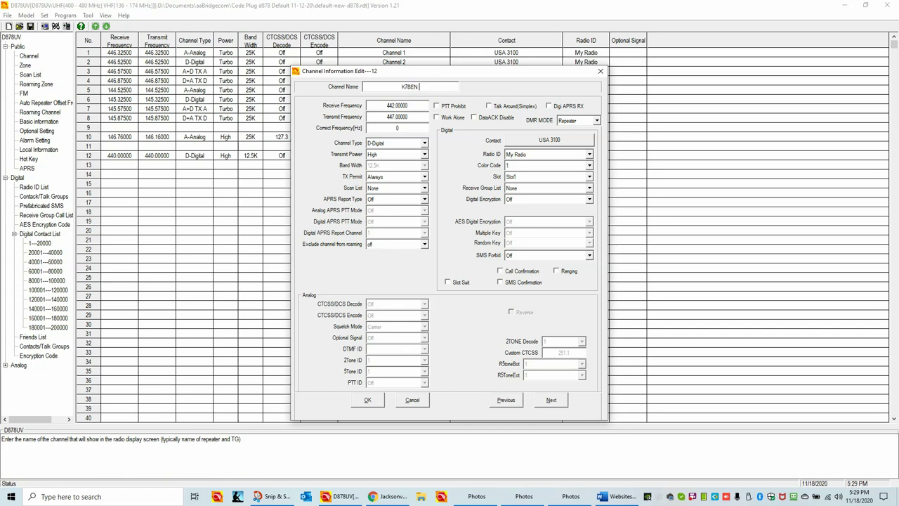
type("3100 USA")
left_click(423, 89)
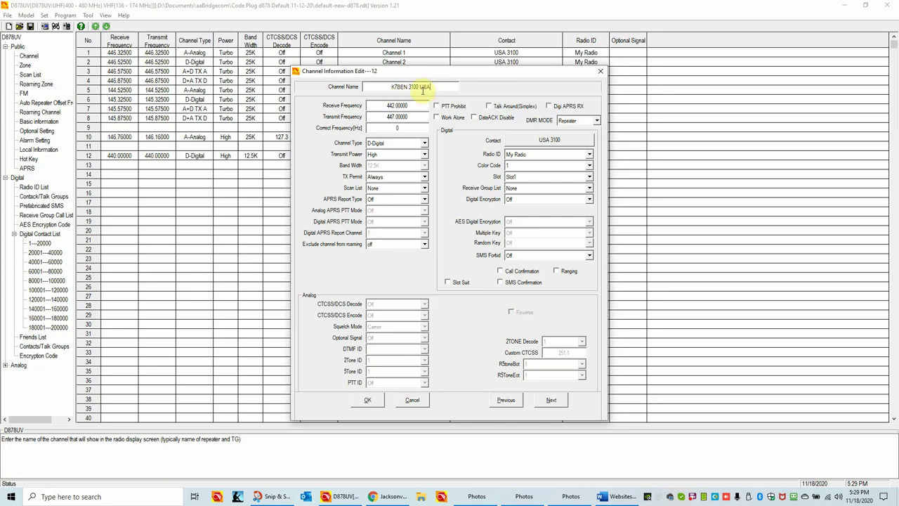
Step: Keep USA 3100 as channel 12's contact, set its time slot to Slot2, and save the channel
left_click(557, 141)
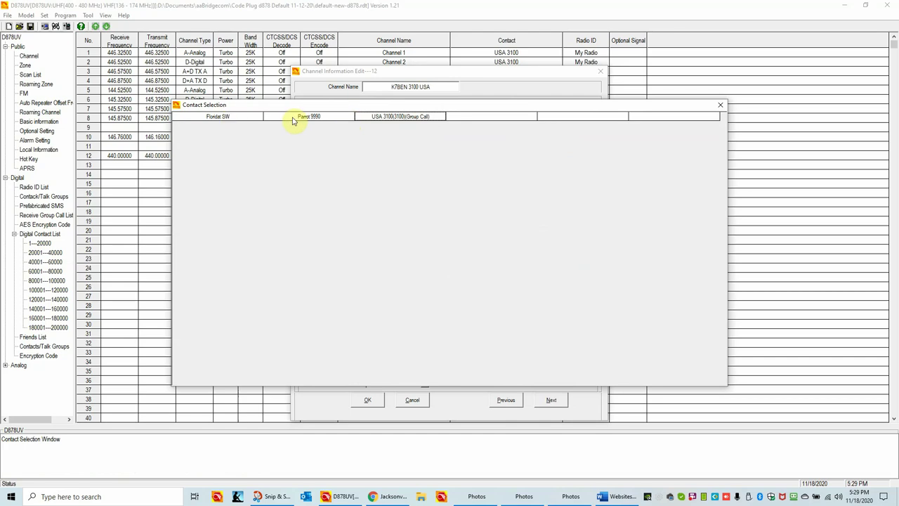
double_click(413, 118)
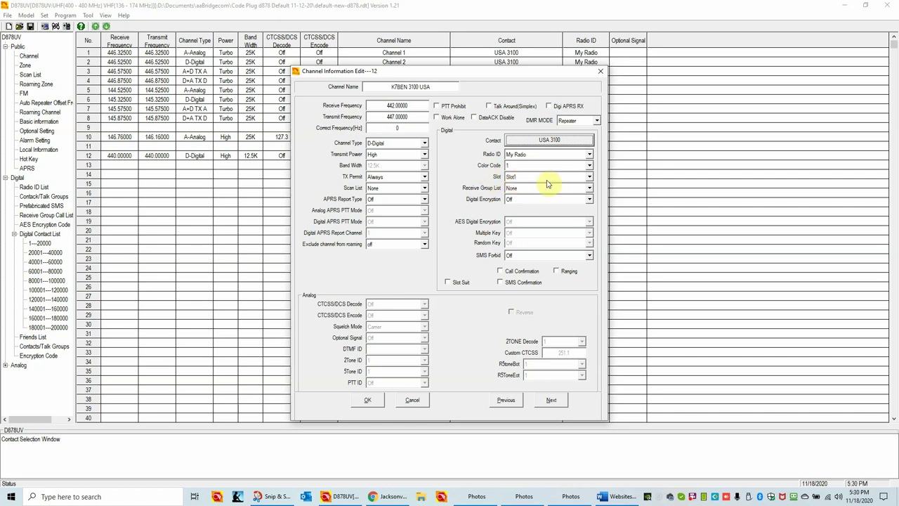
left_click(589, 178)
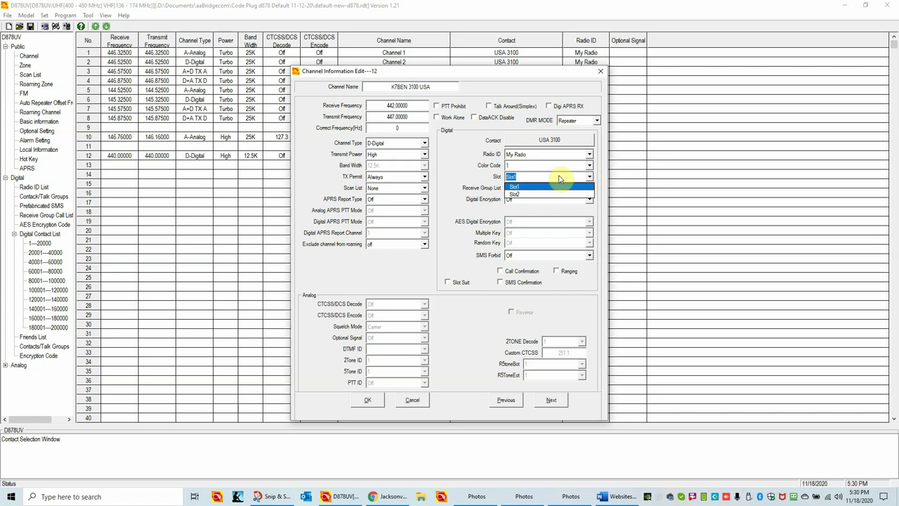
left_click(520, 195)
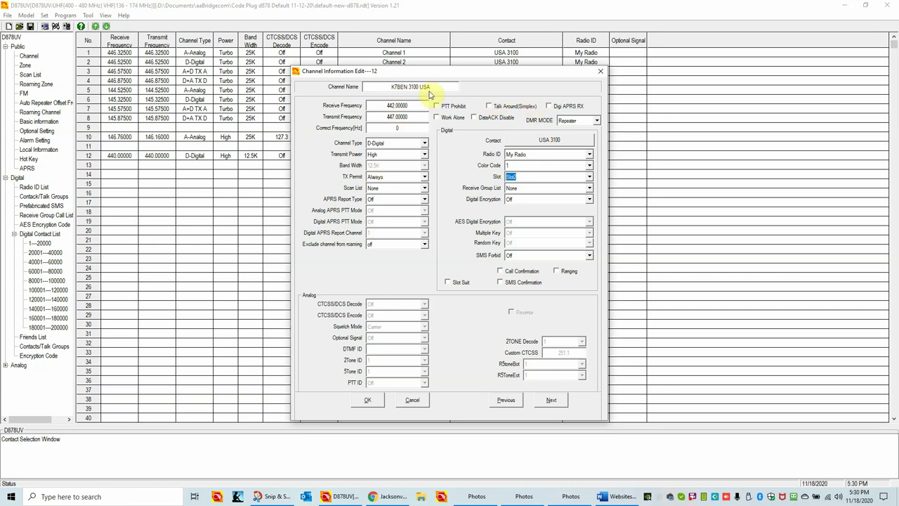
left_click(370, 402)
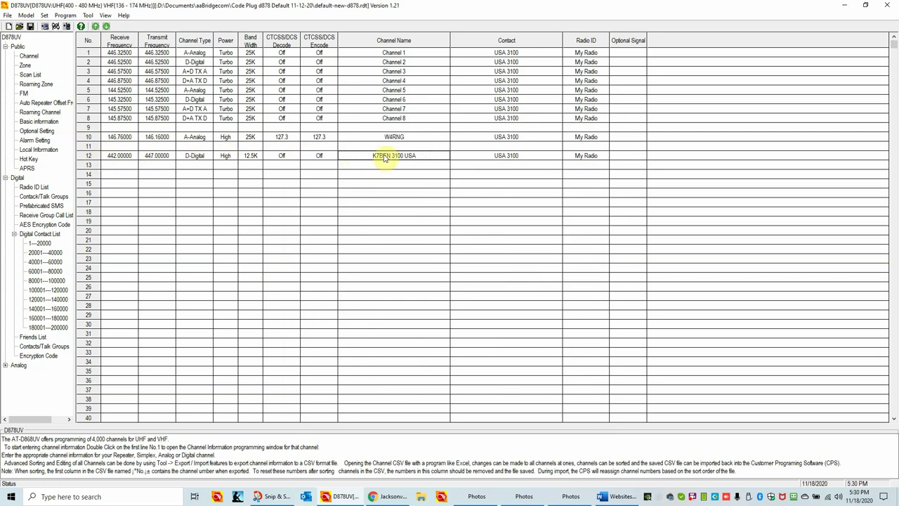
Step: Copy the K7BEN 3100 USA channel from row 12 and paste it into channel row 13
left_click(92, 158)
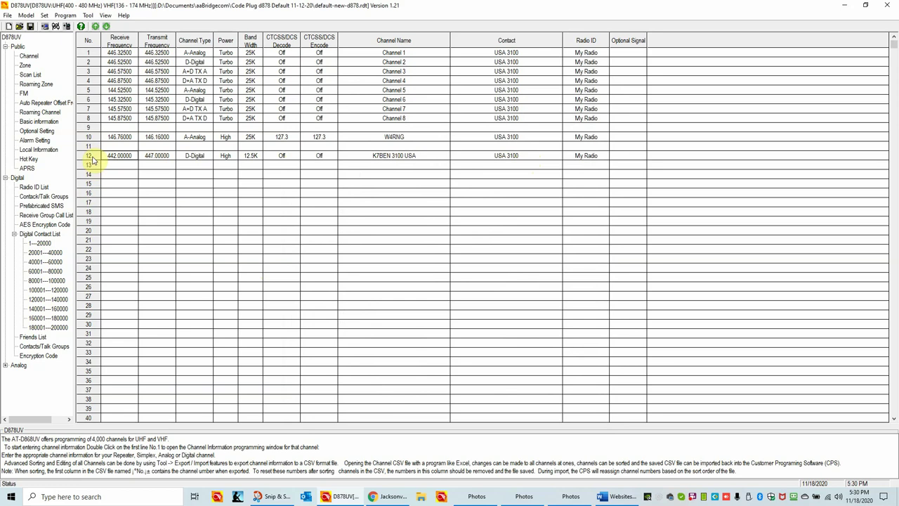
right_click(92, 157)
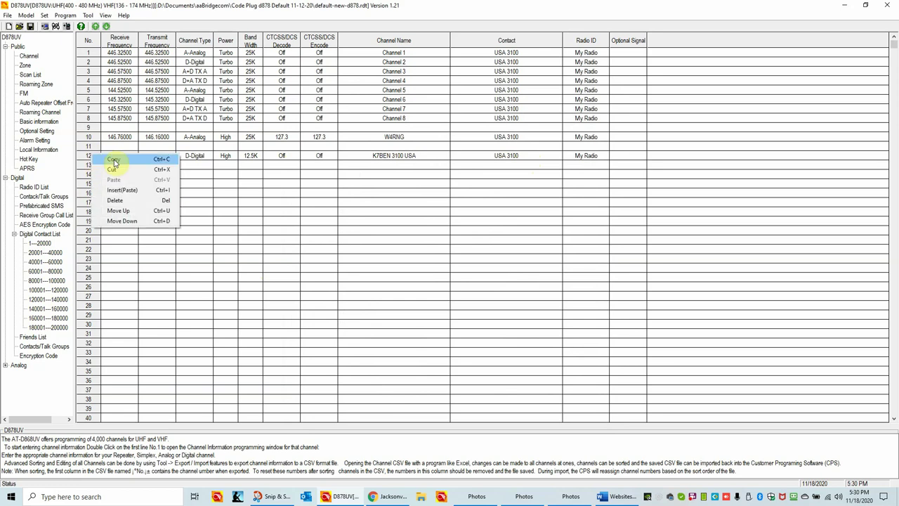
left_click(114, 162)
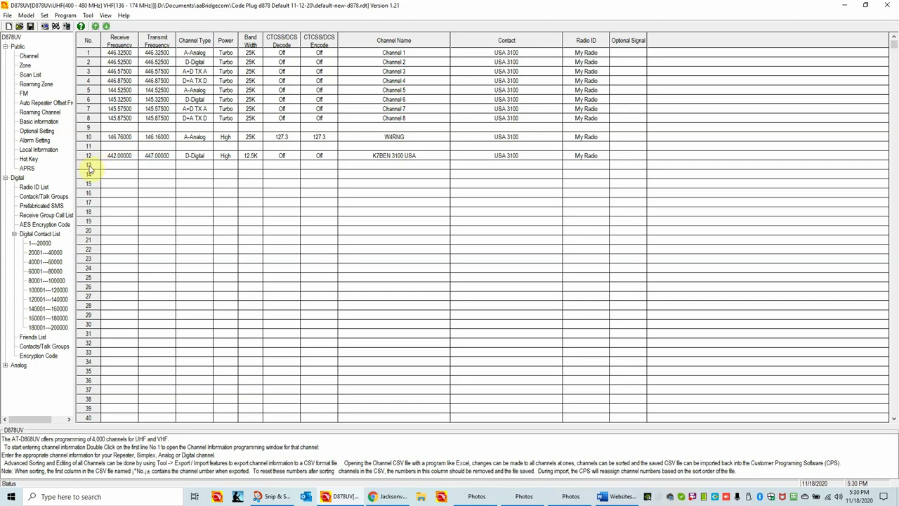
right_click(89, 168)
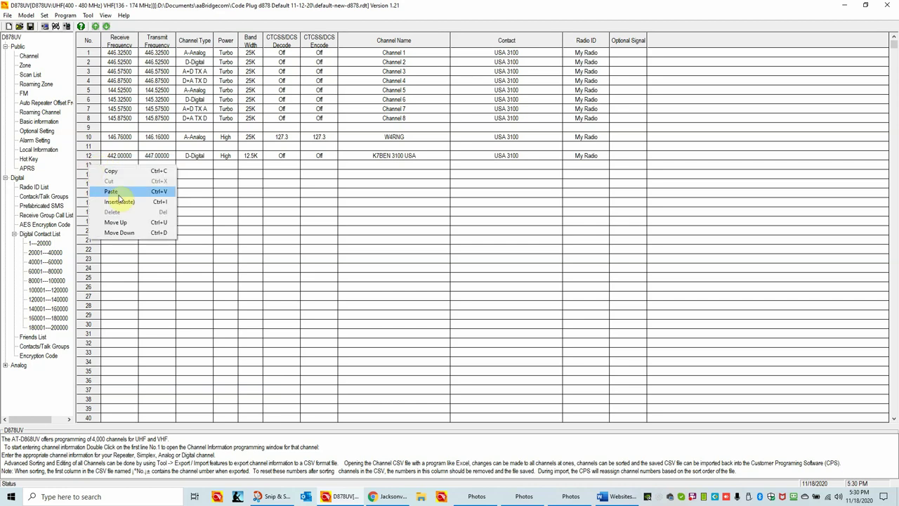
left_click(113, 191)
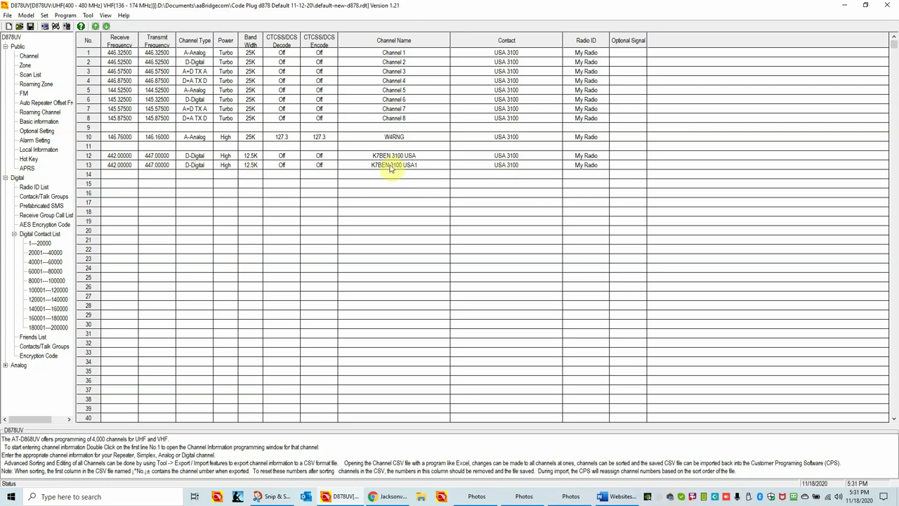
double_click(428, 166)
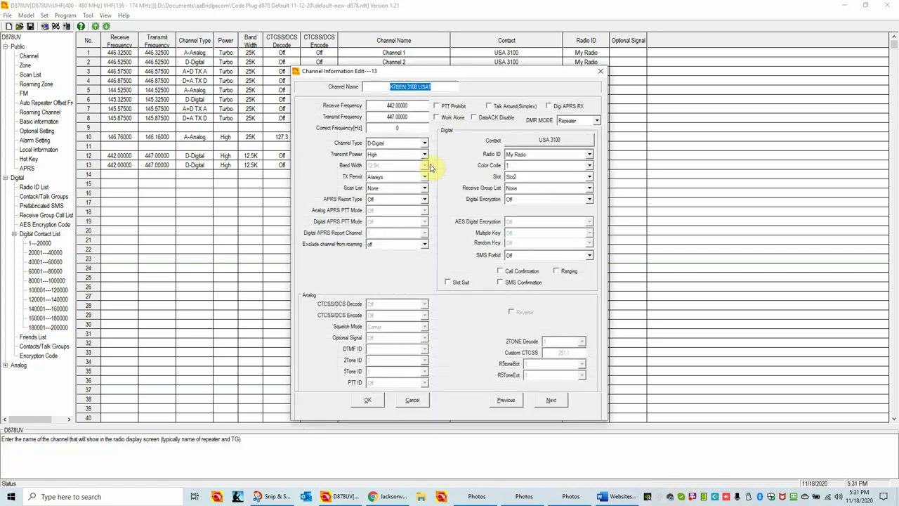
left_click(436, 86)
key("ctrl+shift+Left")
key("ctrl+shift+Left")
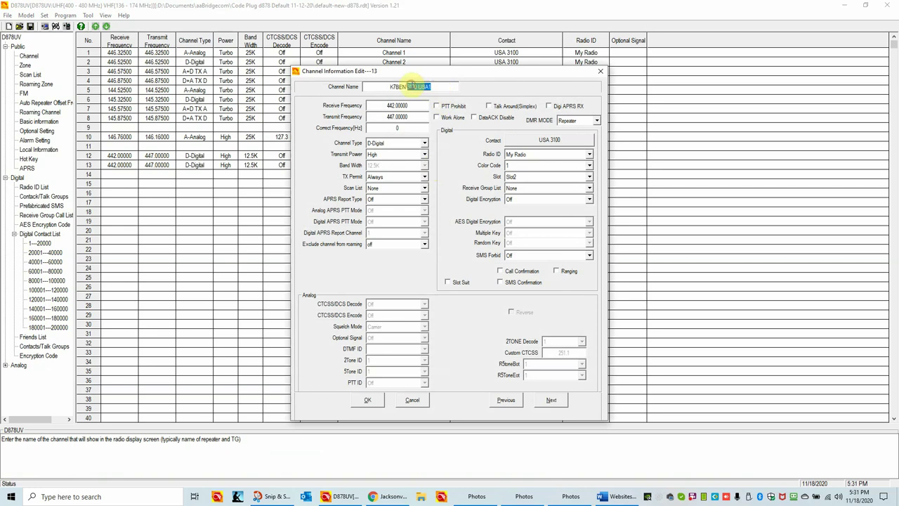
type("3112 FL SW")
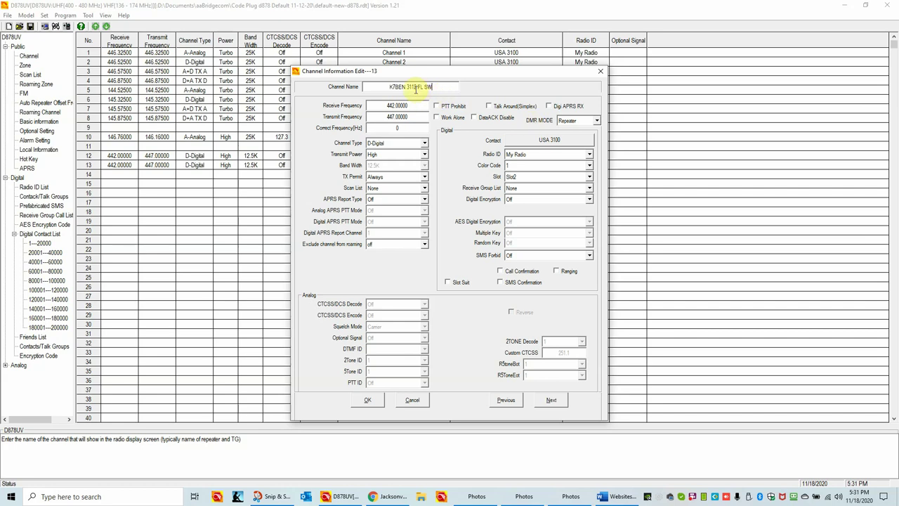
Step: Assign the Floridat SW (3112) group call contact to channel 13 and save the channel
left_click(551, 143)
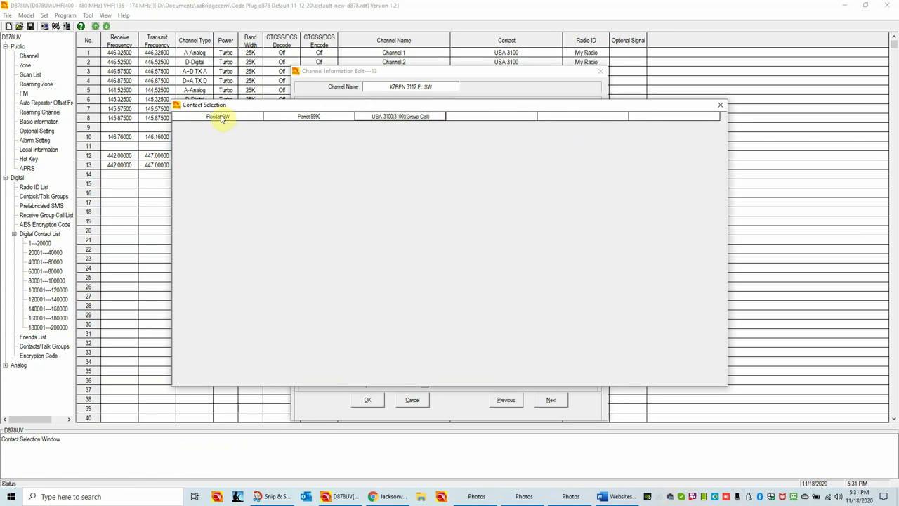
left_click(220, 118)
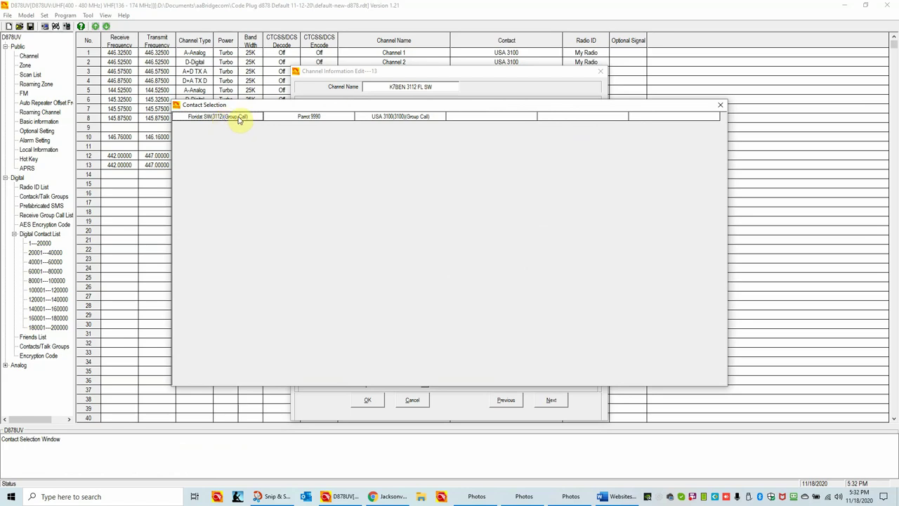
double_click(239, 120)
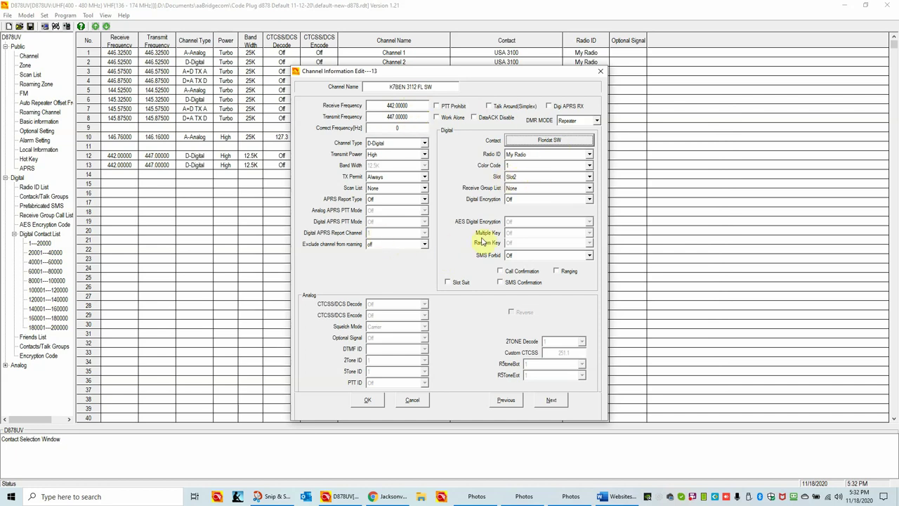
left_click(363, 400)
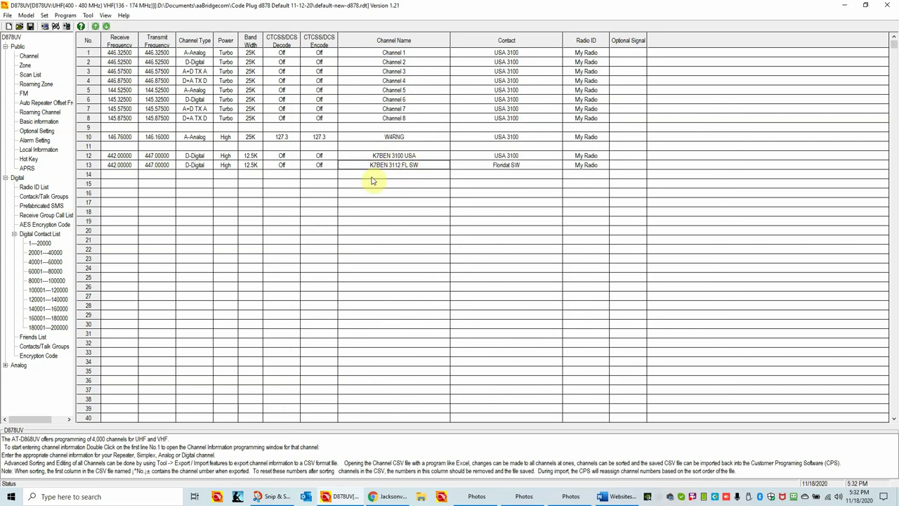
Step: Paste the copied K7BEN channel into row 14 and remove the 3100 USA1 text from its channel name
right_click(91, 175)
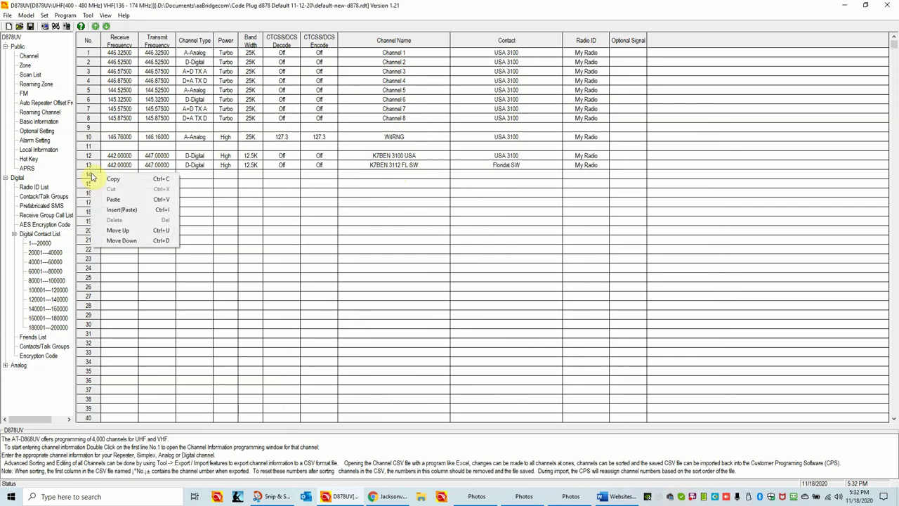
left_click(113, 199)
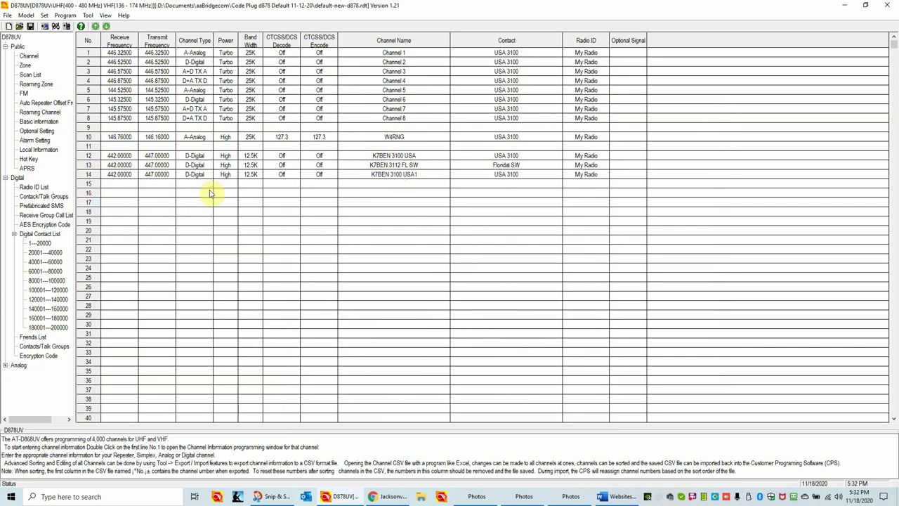
double_click(404, 176)
left_click(434, 88)
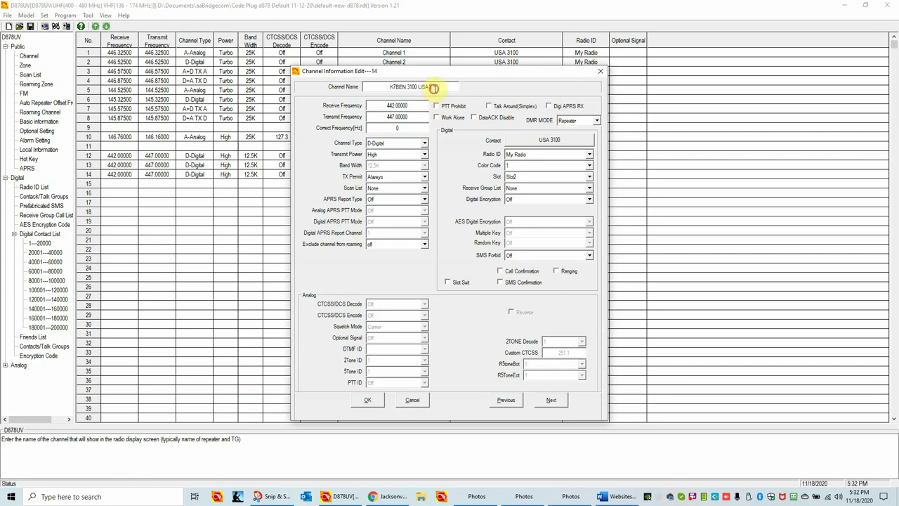
key("BackSpace")
key("BackSpace")
key("BackSpace")
key("BackSpace")
key("BackSpace")
key("BackSpace")
key("BackSpace")
key("BackSpace")
key("BackSpace")
key("BackSpace")
type("999")
type("0")
type(" Pan")
type("ro")
key("BackSpace")
key("BackSpace")
key("BackSpace")
key("BackSpace")
key("BackSpace")
key("BackSpace")
key("BackSpace")
key("BackSpace")
key("BackSpace")
key("BackSpace")
Step: Complete channel 14's name as K7BEN Parrot 90, assign the Parrot 9990 private call contact, and save the channel
type("Parrot 90")
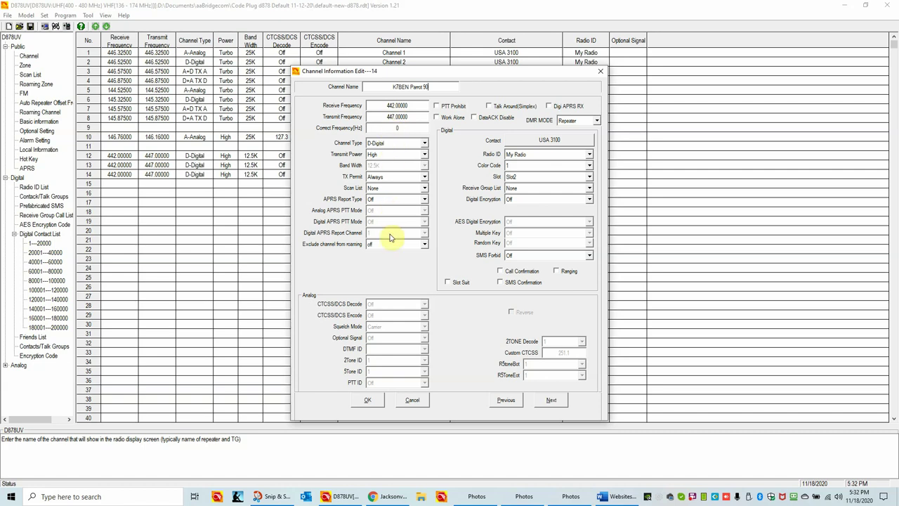
left_click(535, 142)
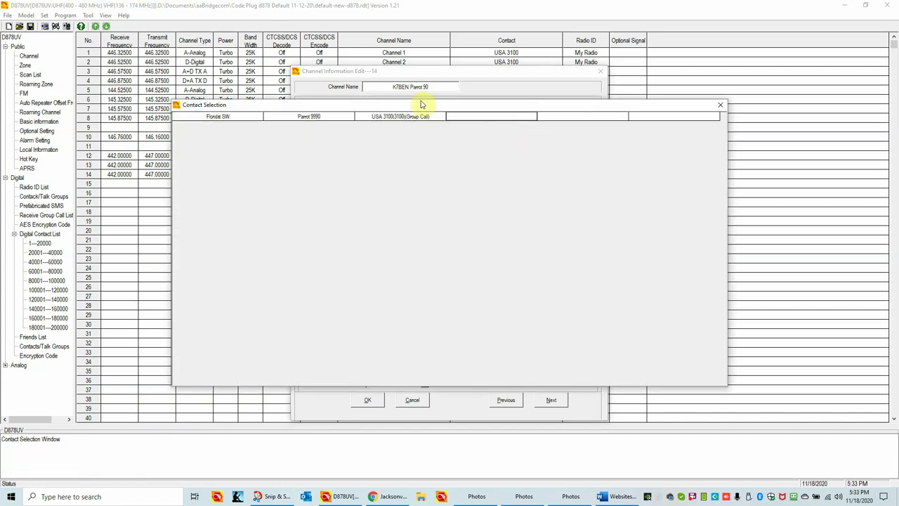
double_click(315, 119)
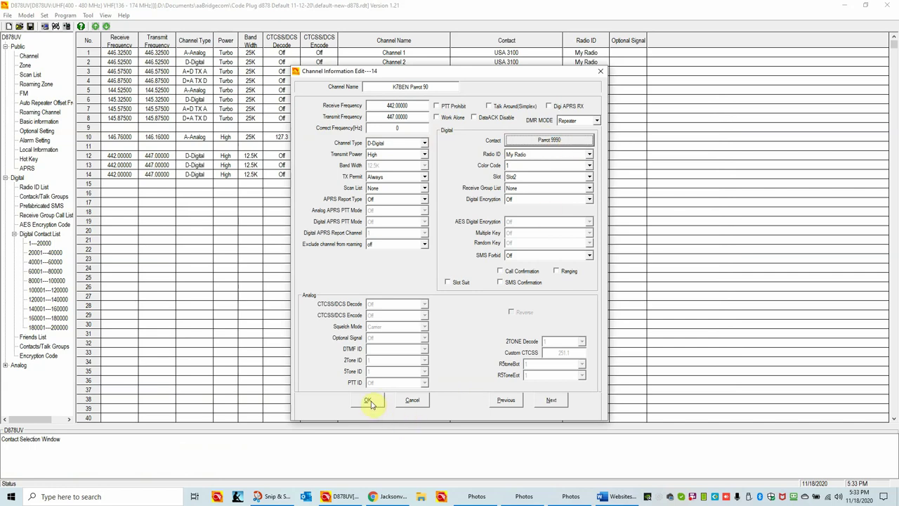
left_click(532, 141)
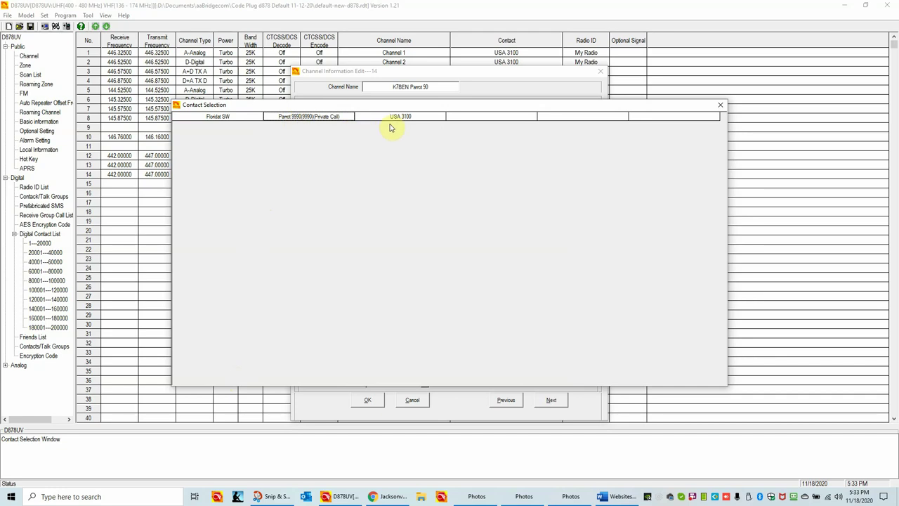
double_click(304, 119)
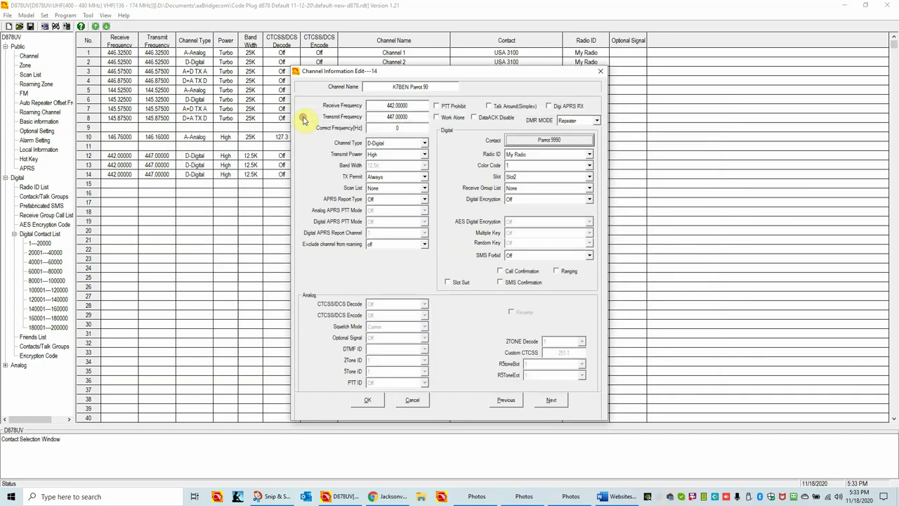
left_click(363, 400)
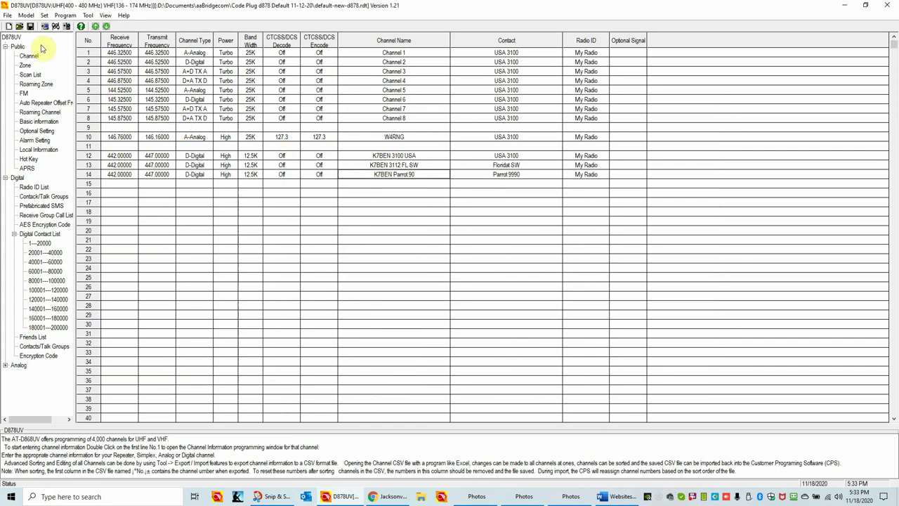
Step: Create a new zone in row 3 of the zone list and name it K7BEN
left_click(28, 65)
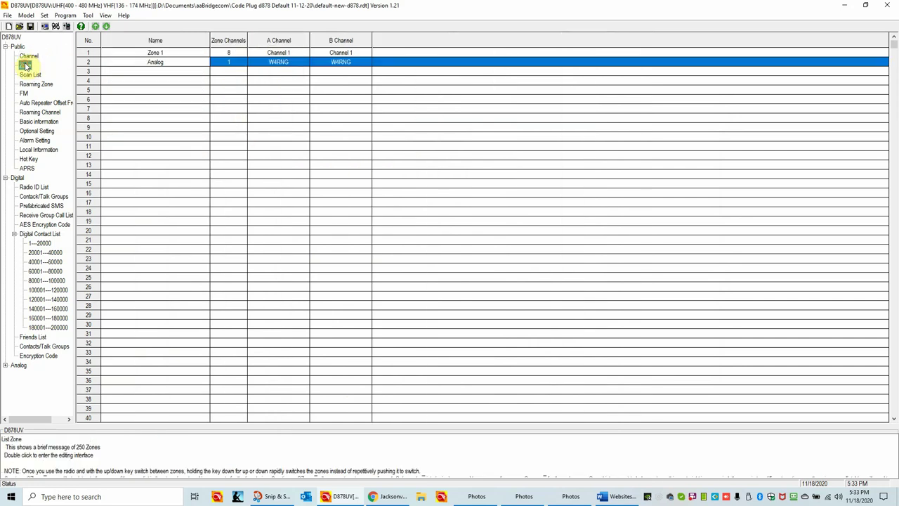
double_click(144, 72)
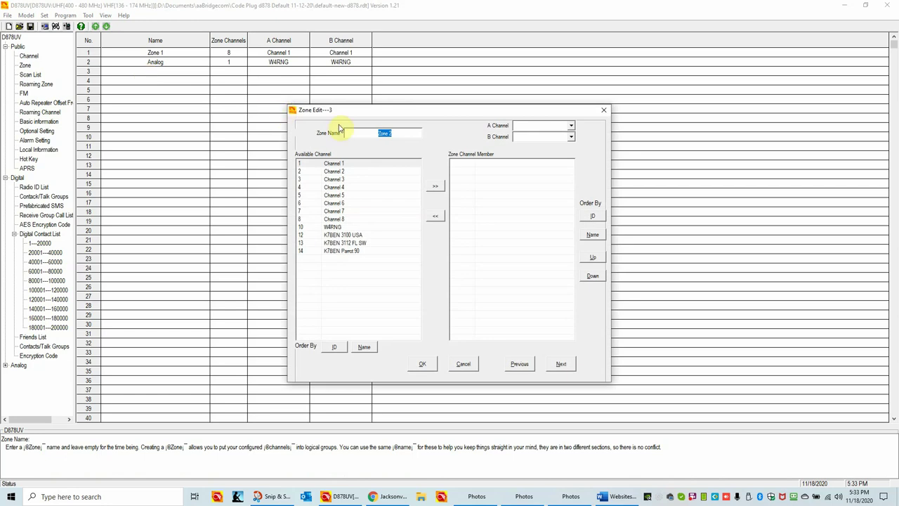
type("K7BEN")
Step: Add the K7BEN 3100 USA, K7BEN 3112 FL SW and K7BEN Parrot 90 channels to the K7BEN zone and save it
left_click(379, 234)
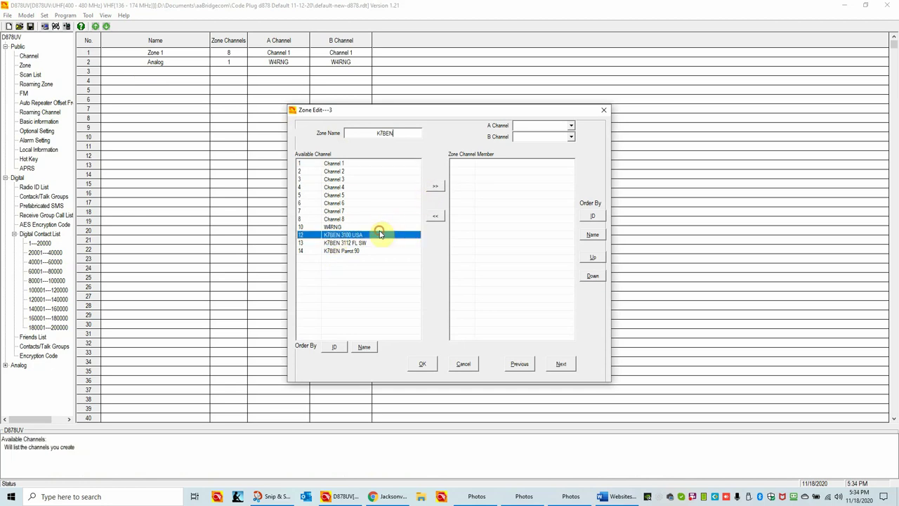
left_click(432, 187)
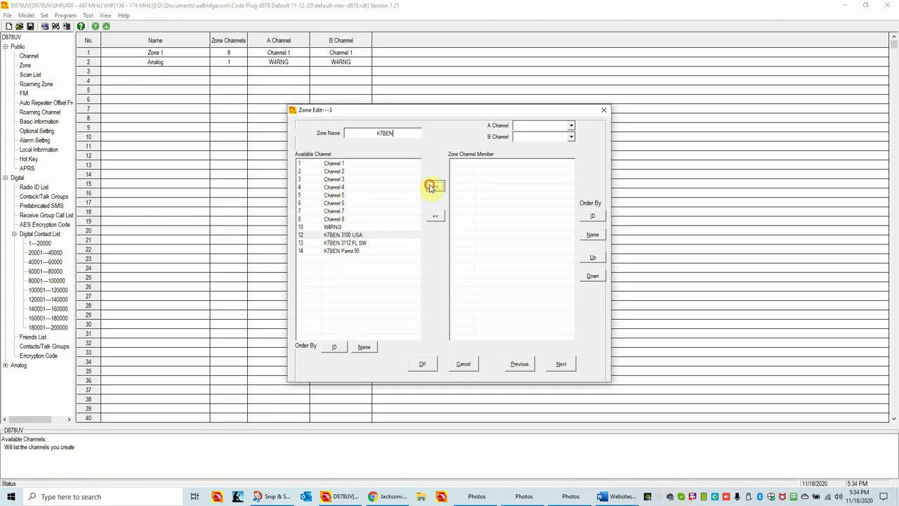
left_click(371, 235)
left_click(434, 186)
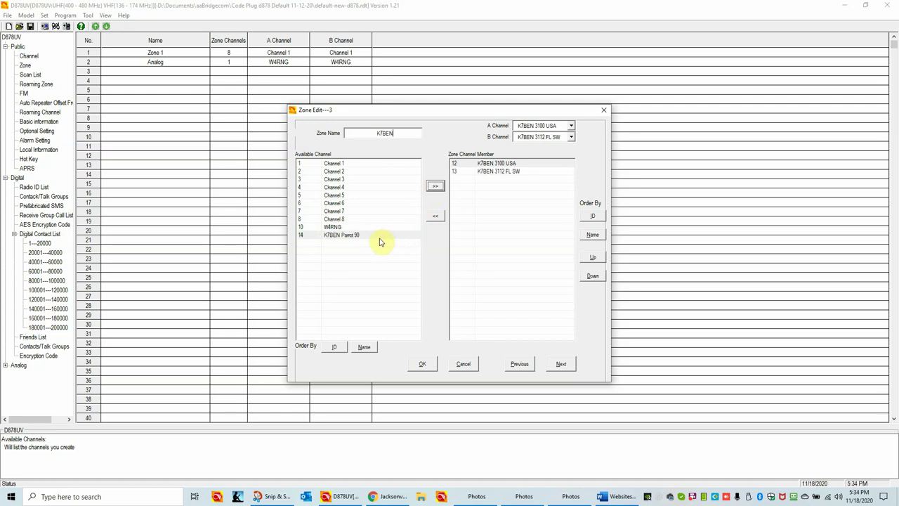
left_click(435, 185)
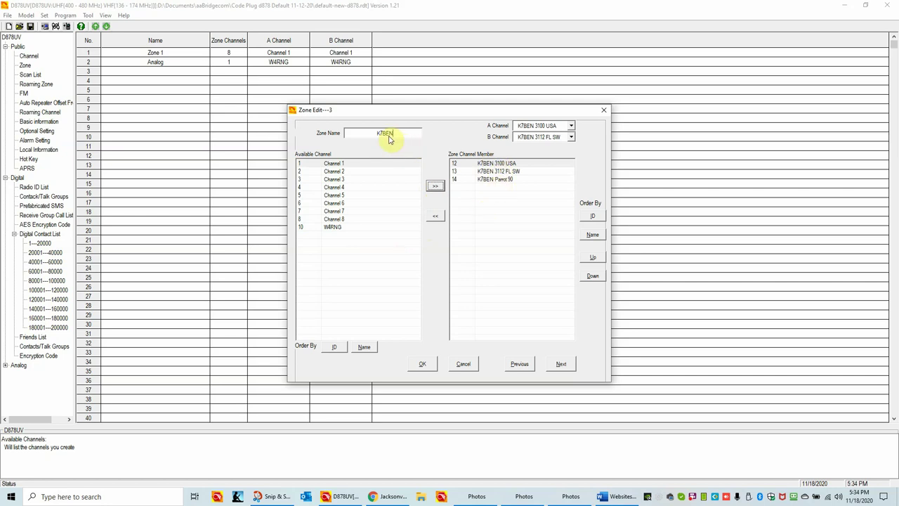
left_click(422, 364)
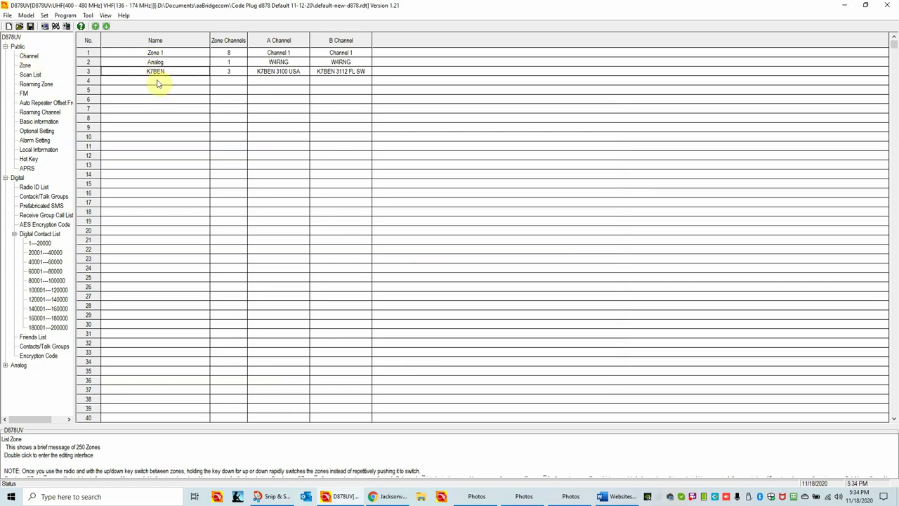
Step: Review the channel list, the DMR Digital Programming Flow image and the Additional Programming image, and return to the channel list
left_click(29, 55)
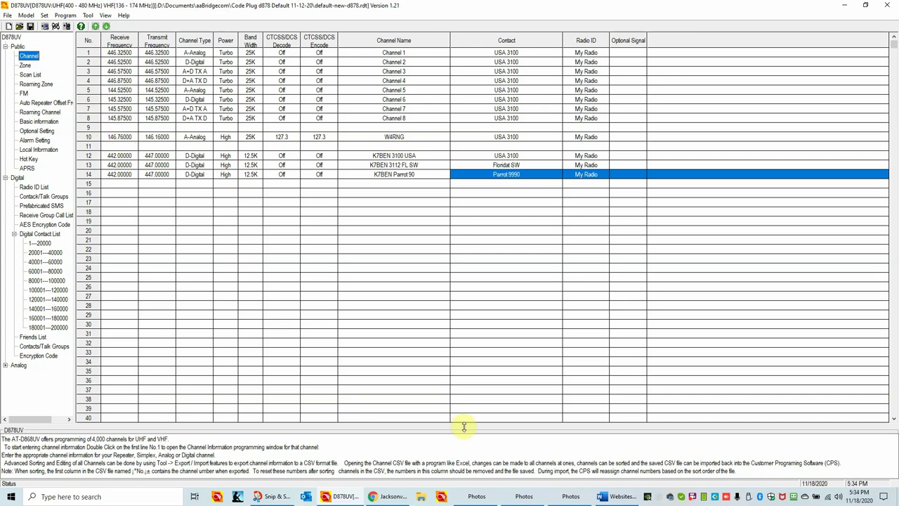
left_click(530, 499)
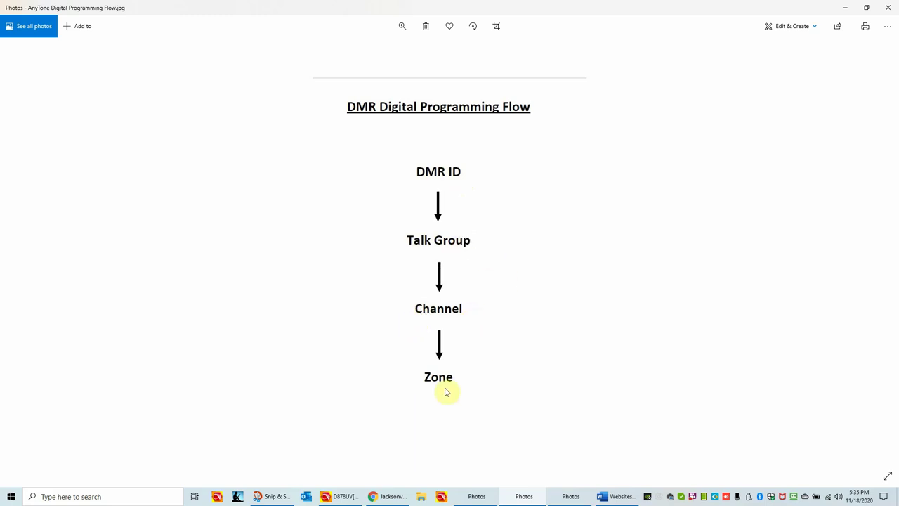
left_click(527, 496)
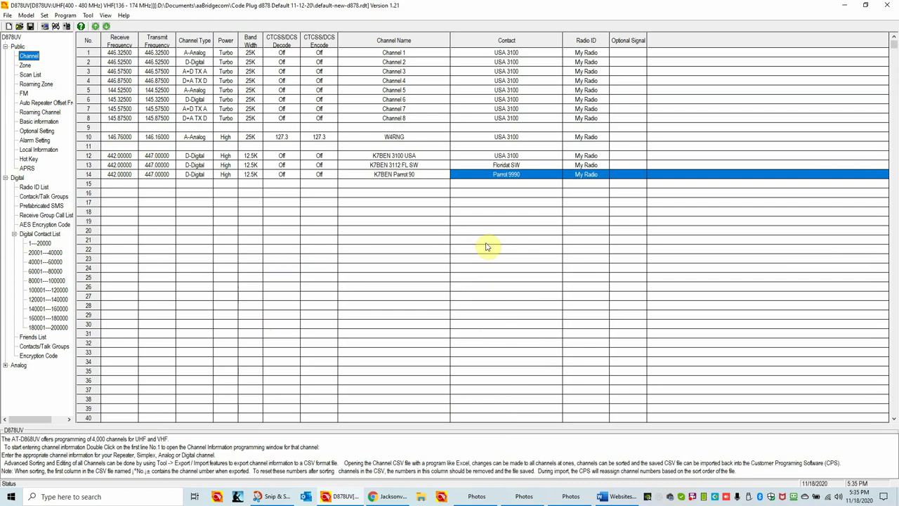
left_click(573, 495)
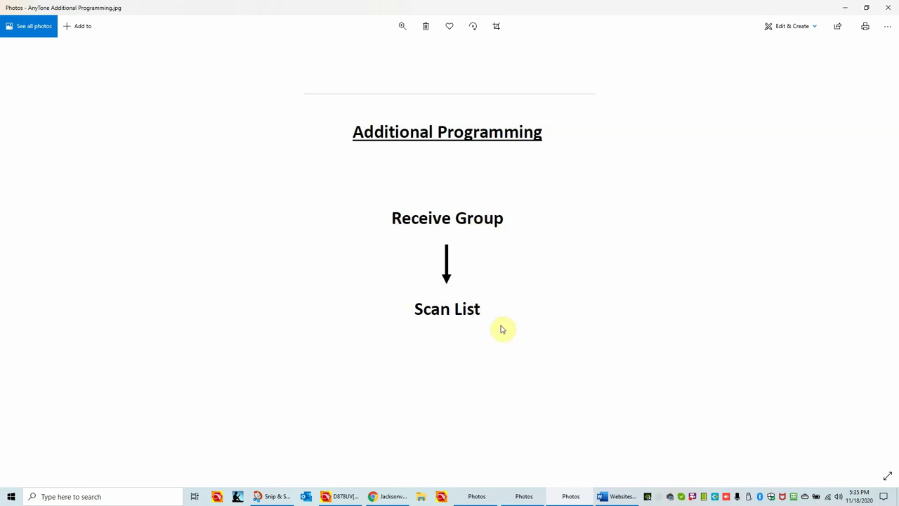
left_click(570, 496)
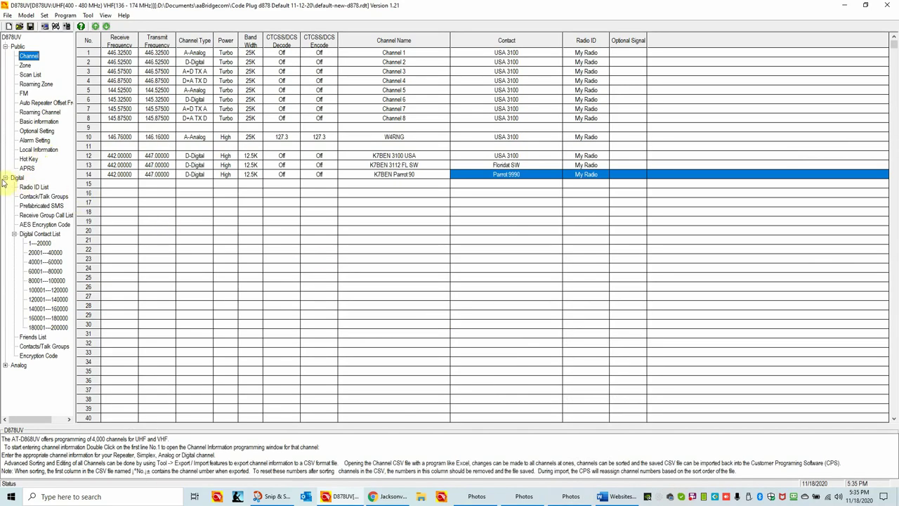
Step: Open the first scan list for editing and rename it K7BEN
left_click(28, 75)
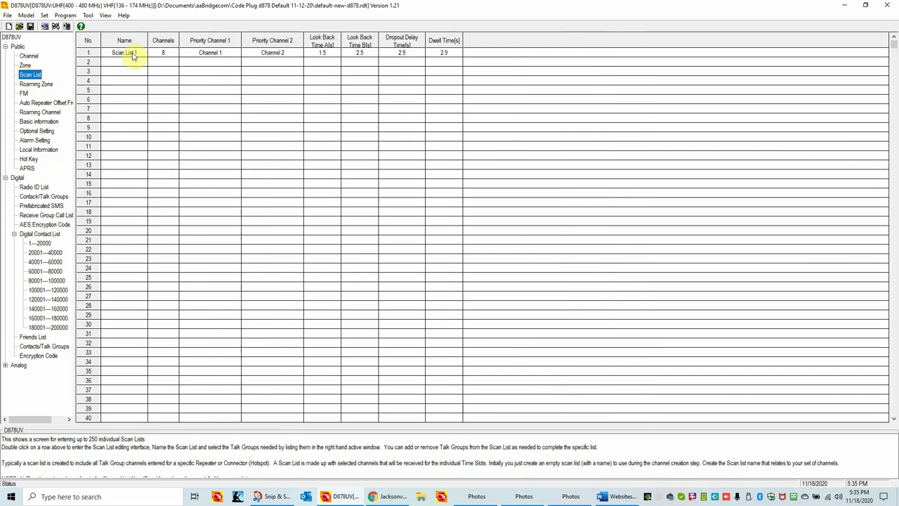
double_click(131, 54)
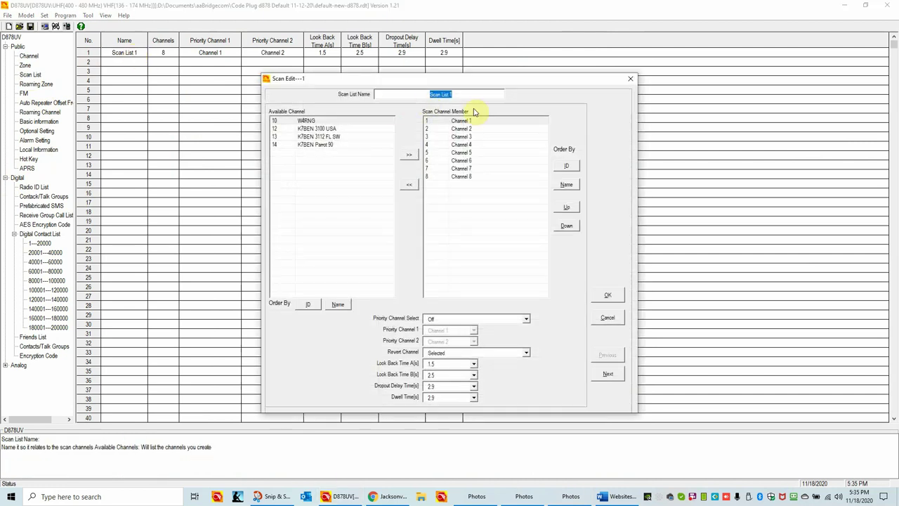
type("K7BEN")
Step: Remove Channel 1 through Channel 8 from the scan list's channel members
left_click(457, 123)
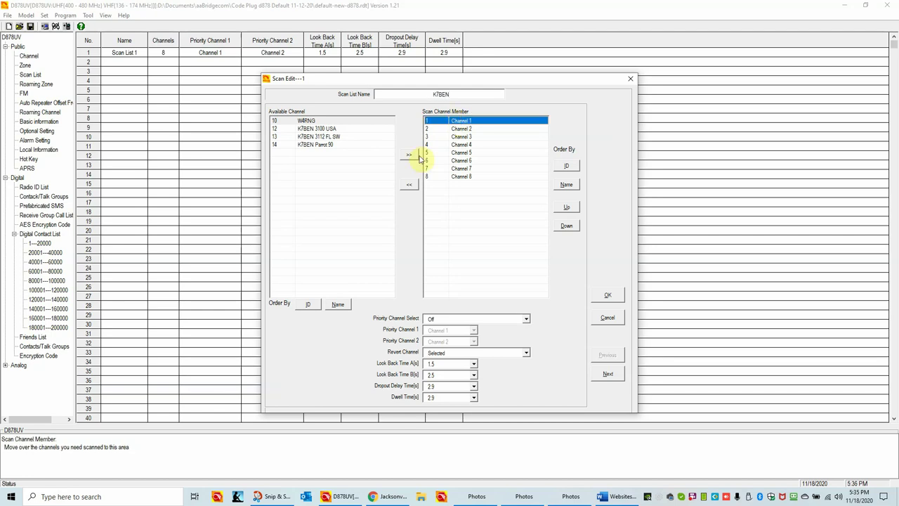
left_click(409, 185)
left_click(408, 185)
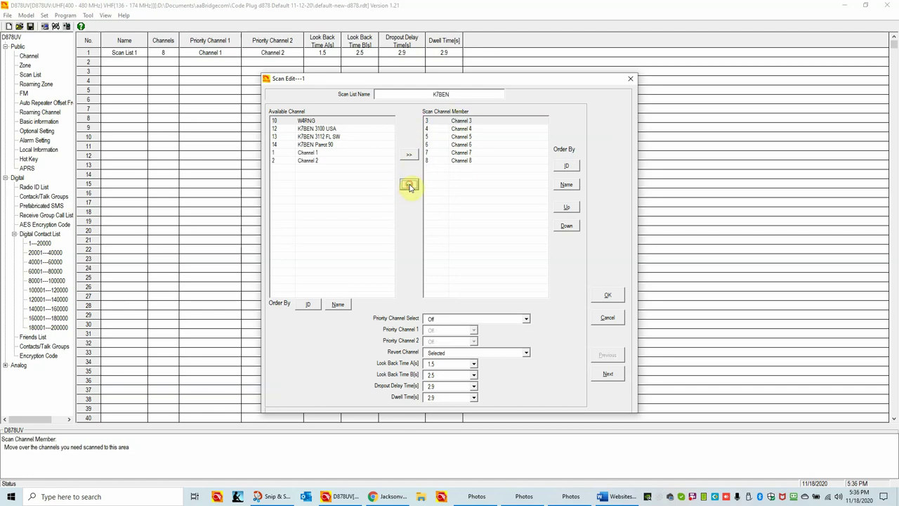
left_click(409, 185)
left_click(408, 185)
left_click(409, 185)
left_click(408, 186)
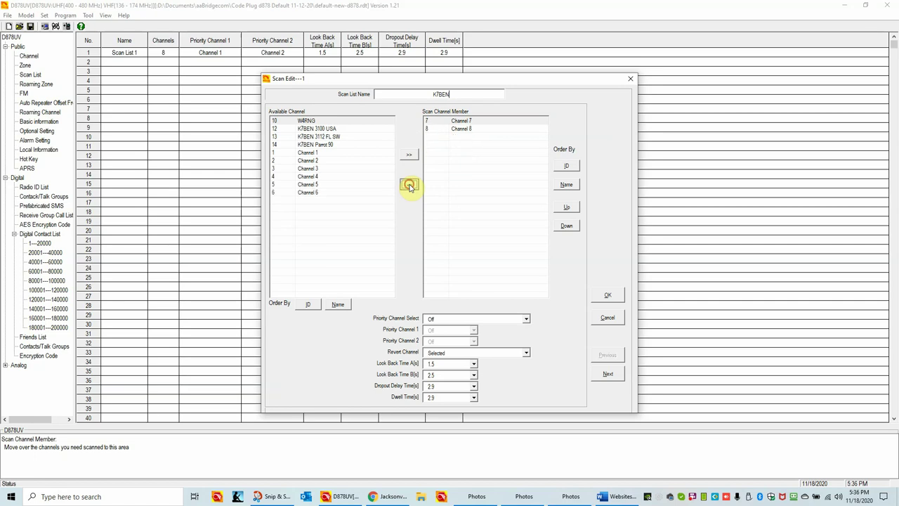
left_click(409, 185)
left_click(409, 185)
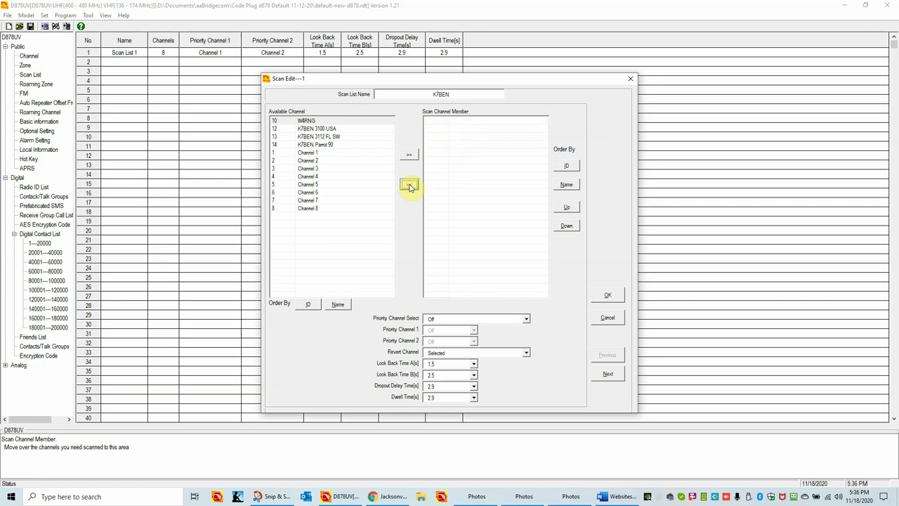
Step: Add the K7BEN 3100 USA, K7BEN 3112 FL SW and K7BEN Parrot 90 channels to the scan list
left_click(320, 129)
left_click(408, 155)
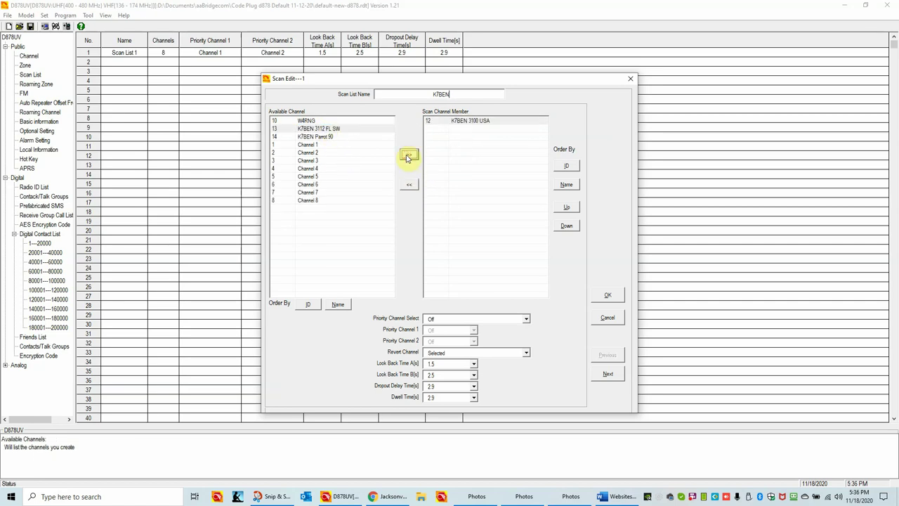
left_click(408, 155)
left_click(408, 156)
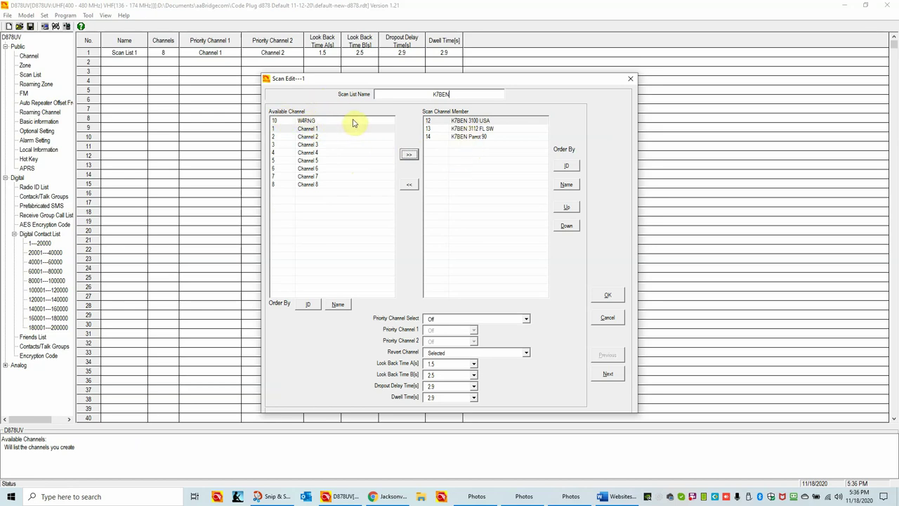
left_click(409, 155)
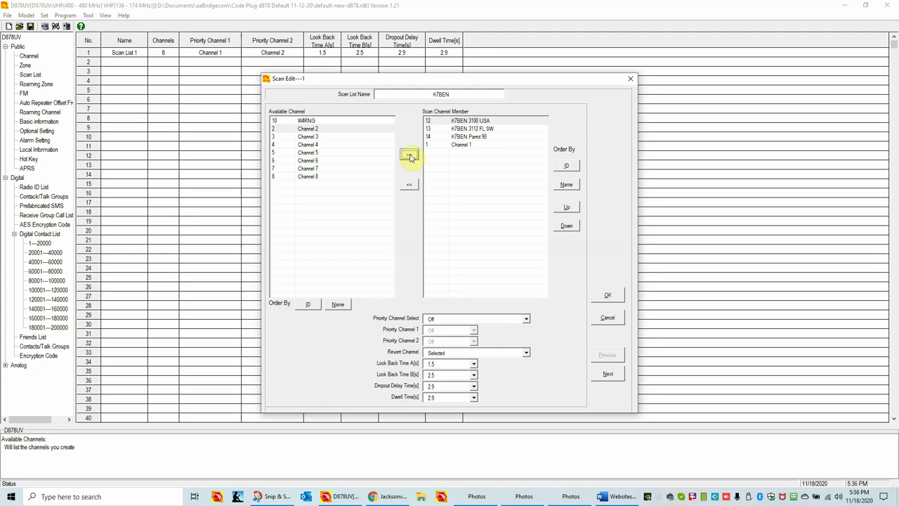
left_click(438, 144)
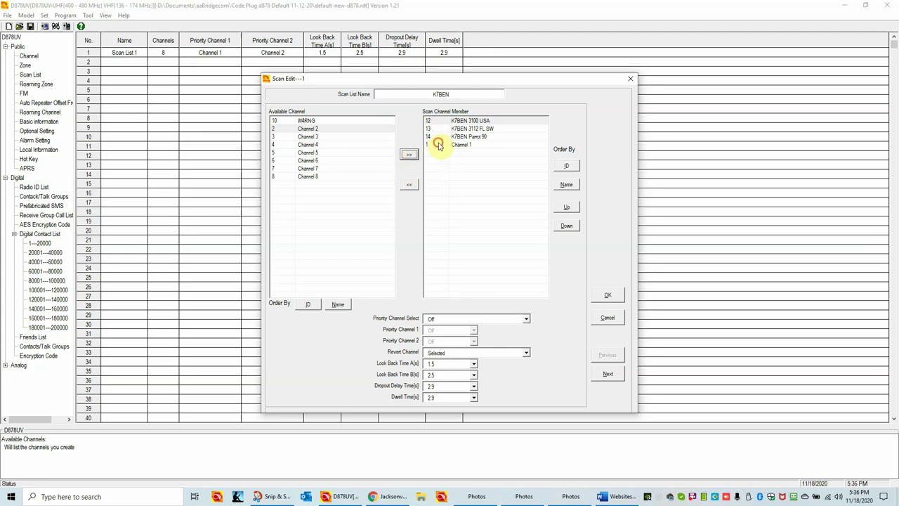
left_click(409, 184)
Step: Add the W4RNG channel to the scan list, check the look back time and revert channel options, and save the list
left_click(295, 121)
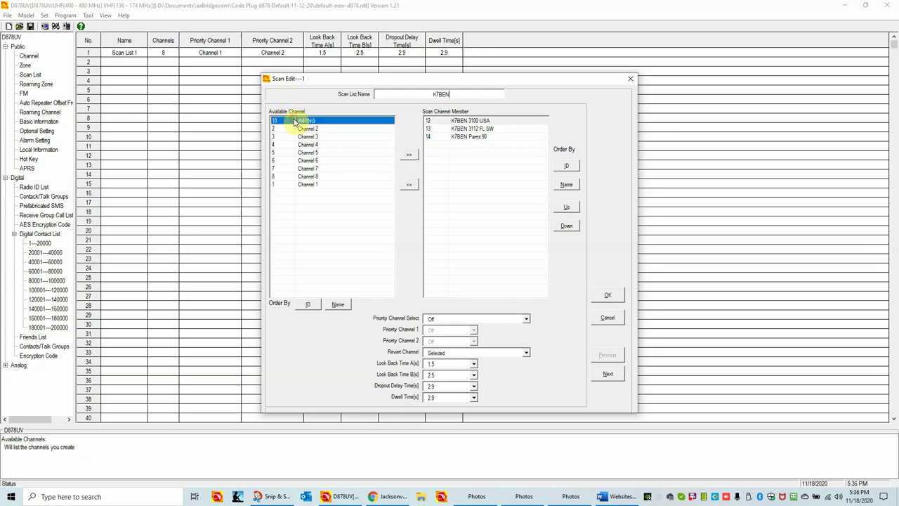
left_click(407, 154)
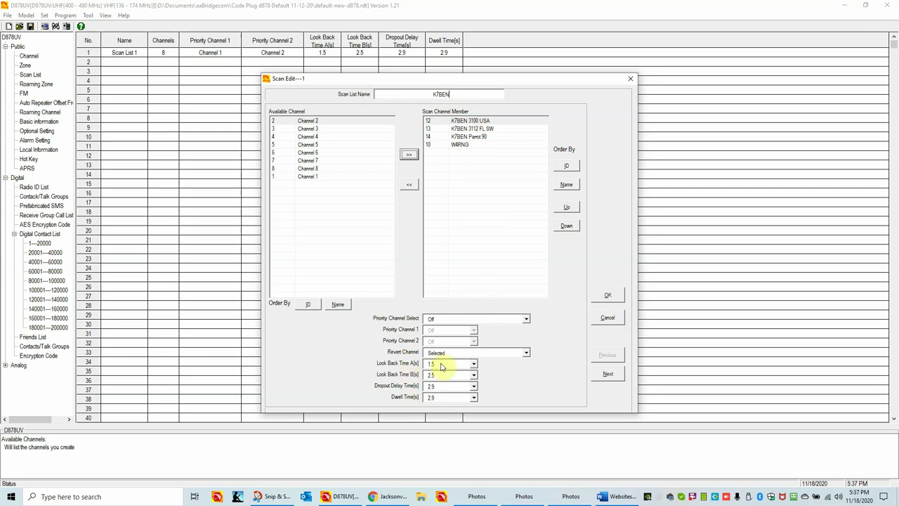
left_click(442, 366)
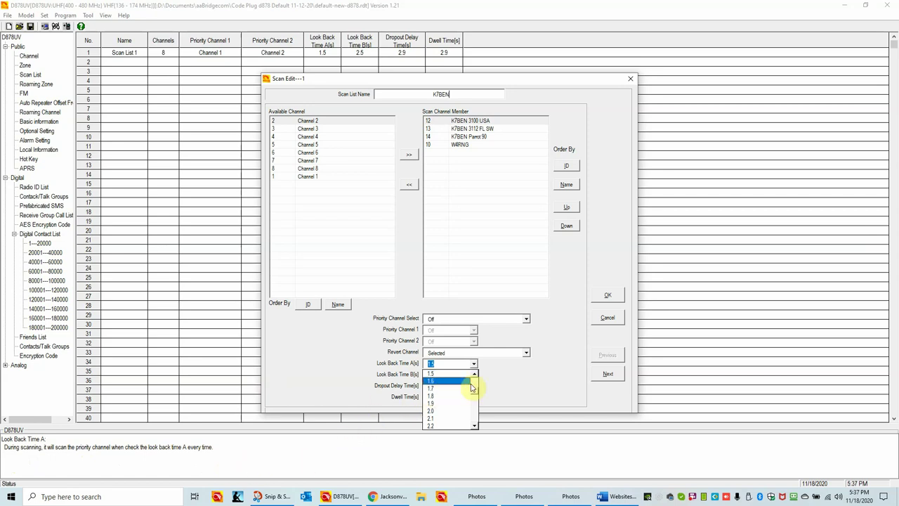
left_click(469, 352)
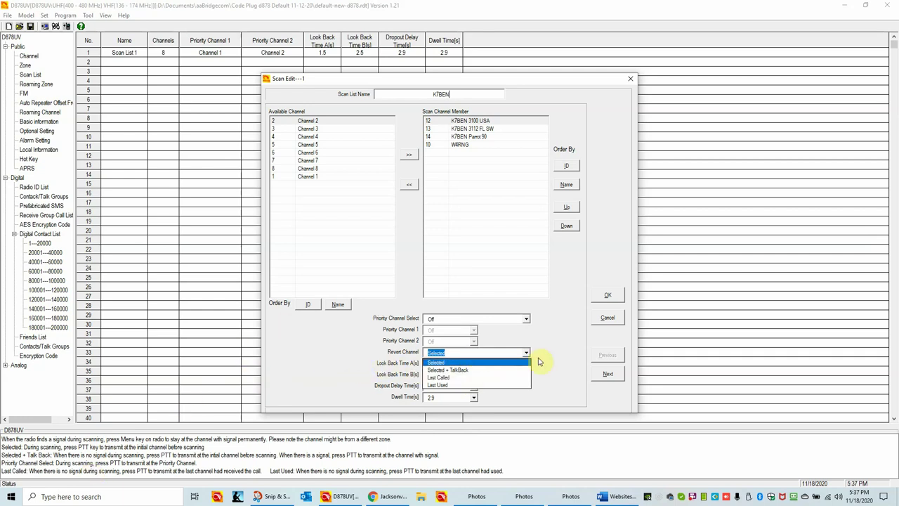
left_click(608, 294)
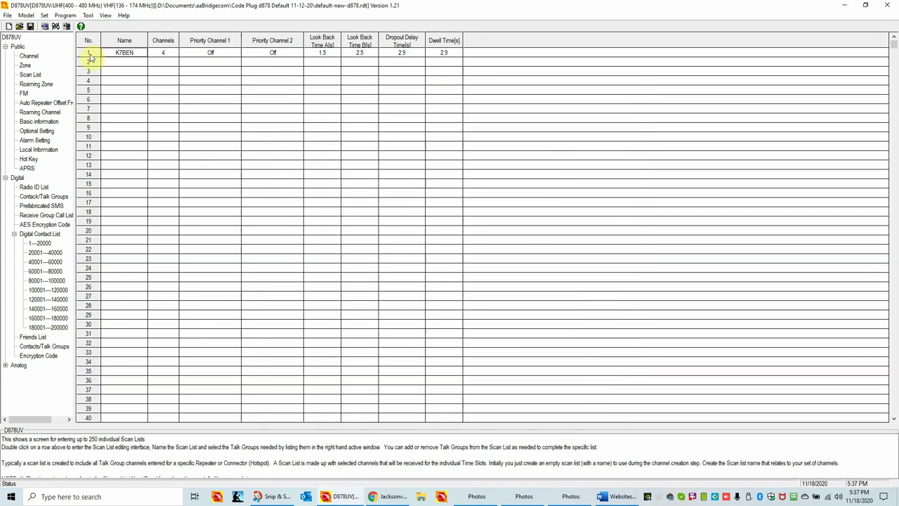
Step: Assign the K7BEN scan list to the K7BEN 3100 USA channel and save the channel
left_click(21, 58)
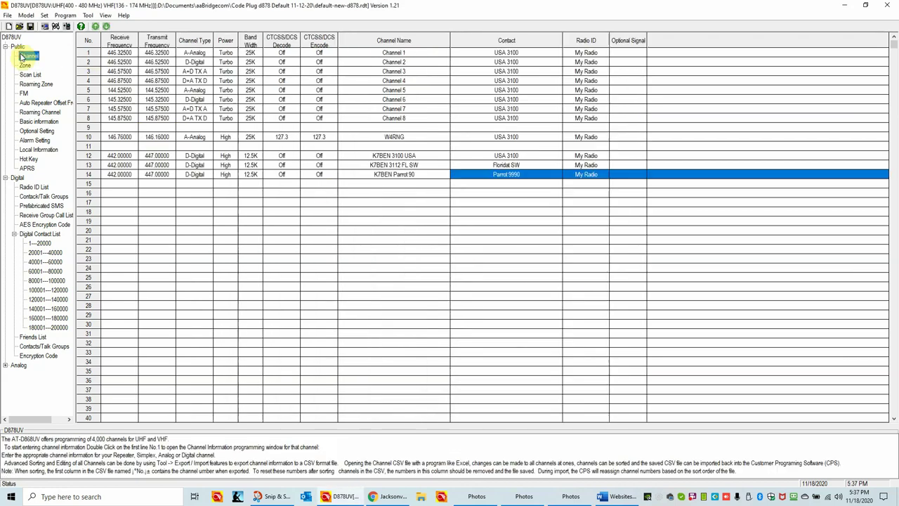
double_click(379, 157)
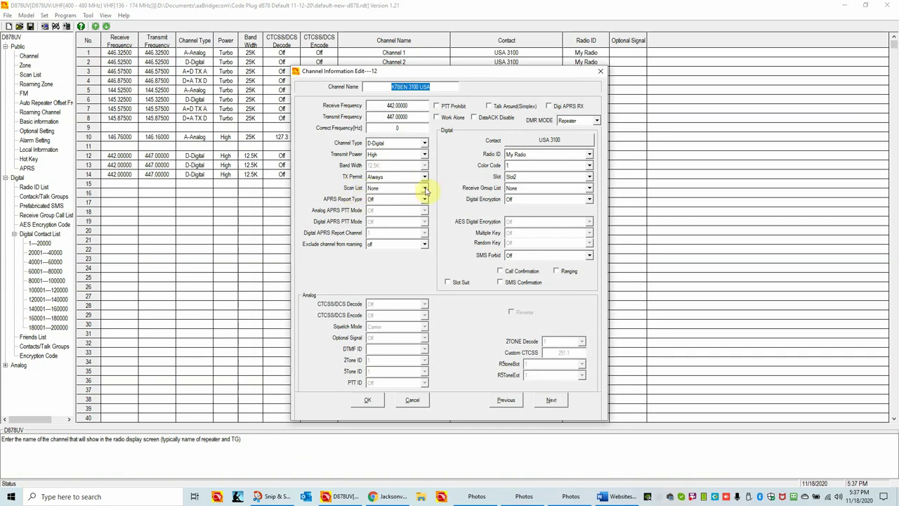
left_click(425, 188)
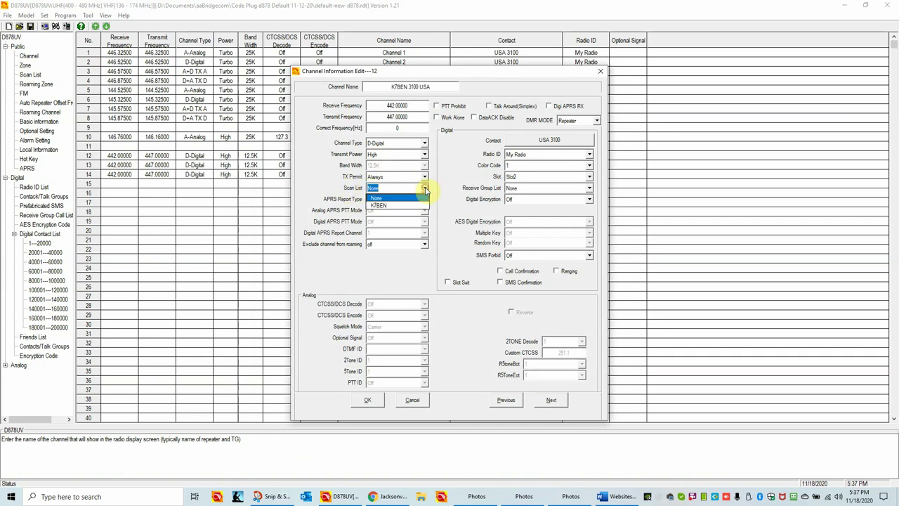
left_click(380, 205)
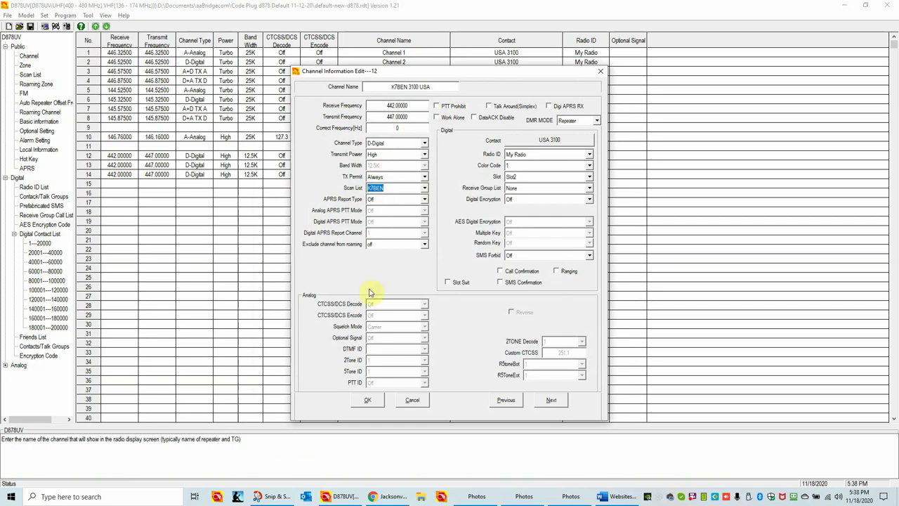
left_click(370, 399)
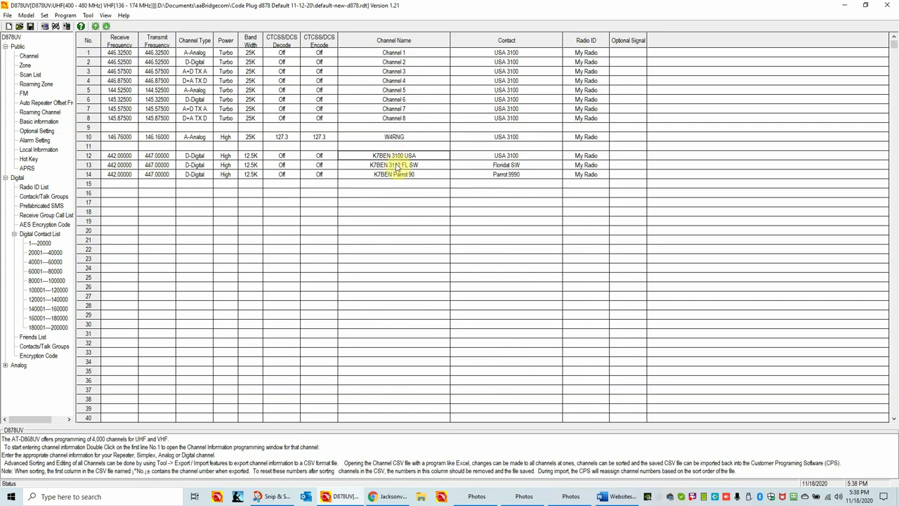
Step: Assign the K7BEN scan list to the K7BEN 3112 FL SW channel and save the channel
double_click(396, 166)
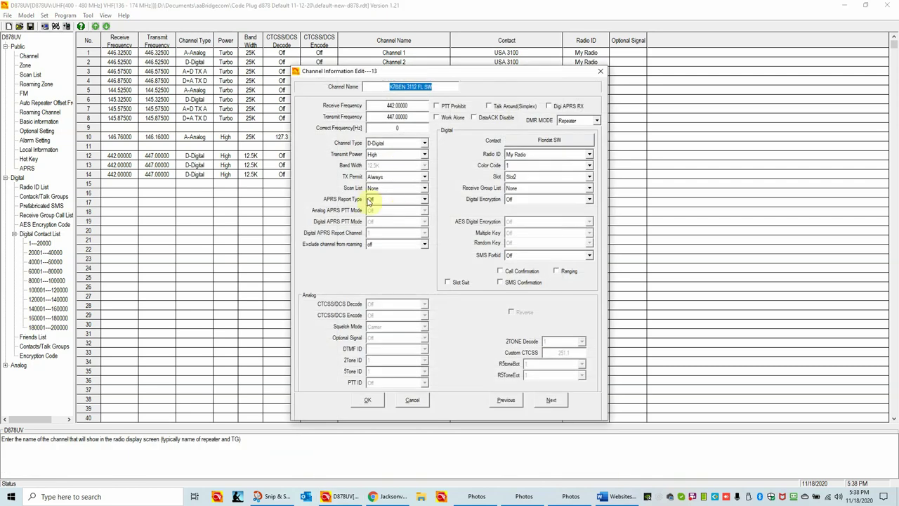
left_click(424, 187)
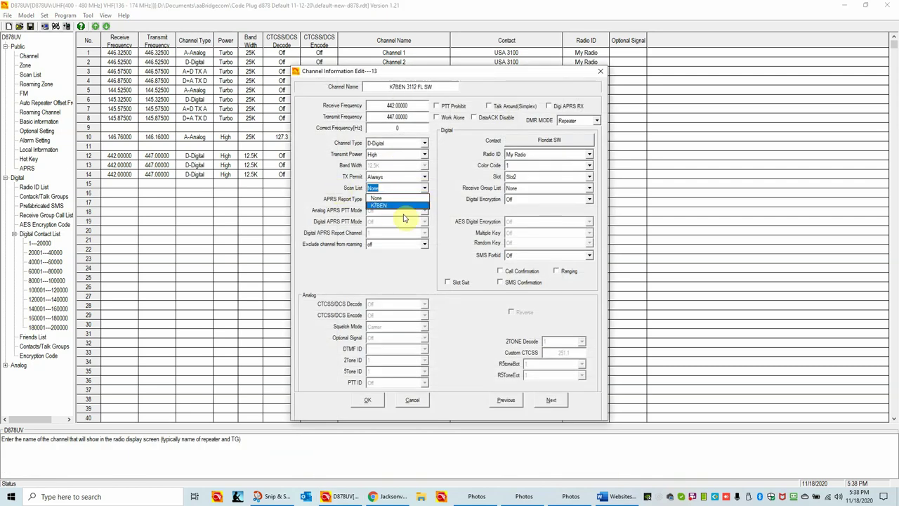
left_click(395, 204)
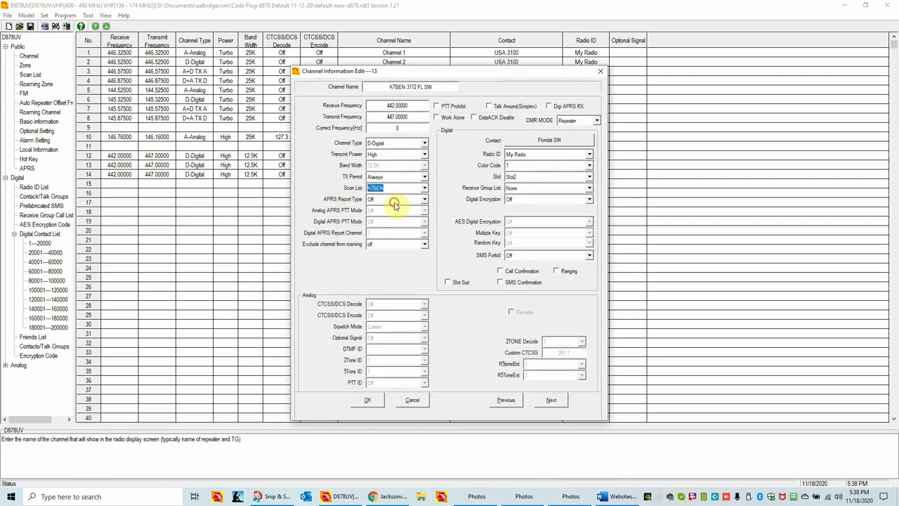
left_click(365, 401)
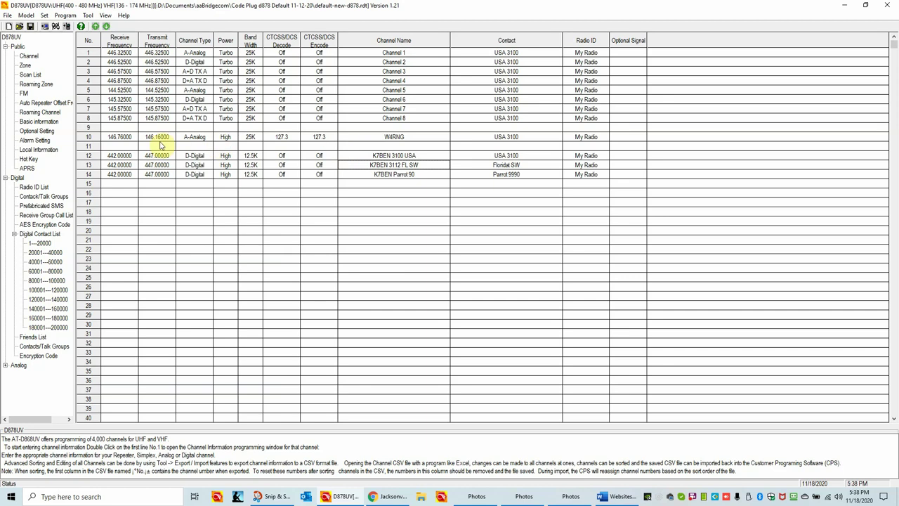
Step: Open the key function settings in Optional Setting and review the functions that can be assigned to PF3 Short Key
double_click(39, 132)
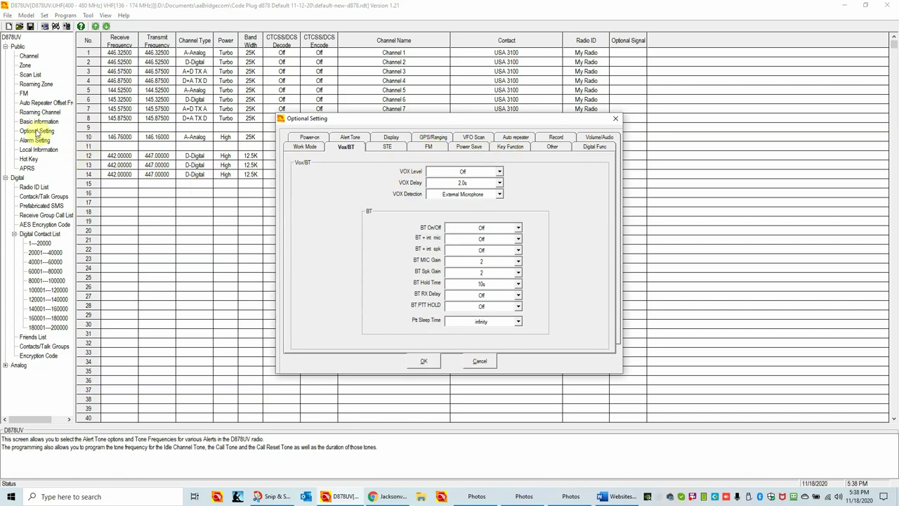
left_click(514, 147)
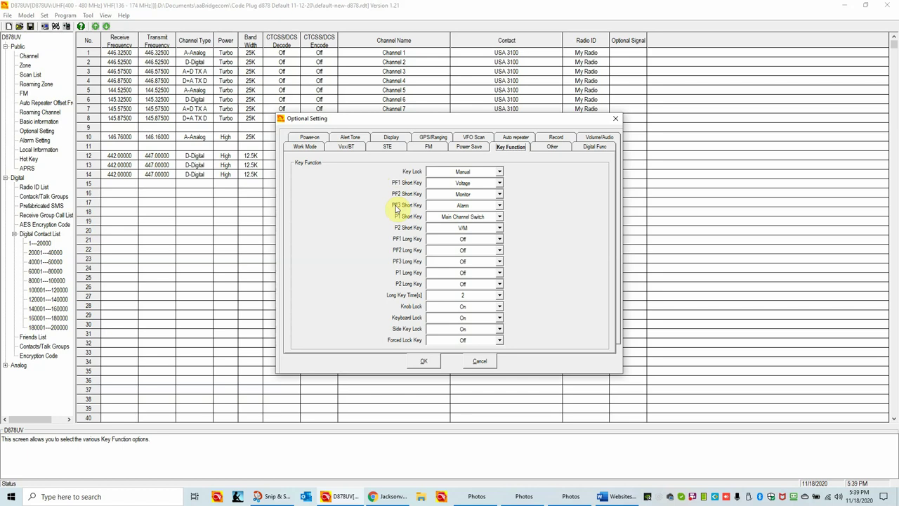
left_click(503, 208)
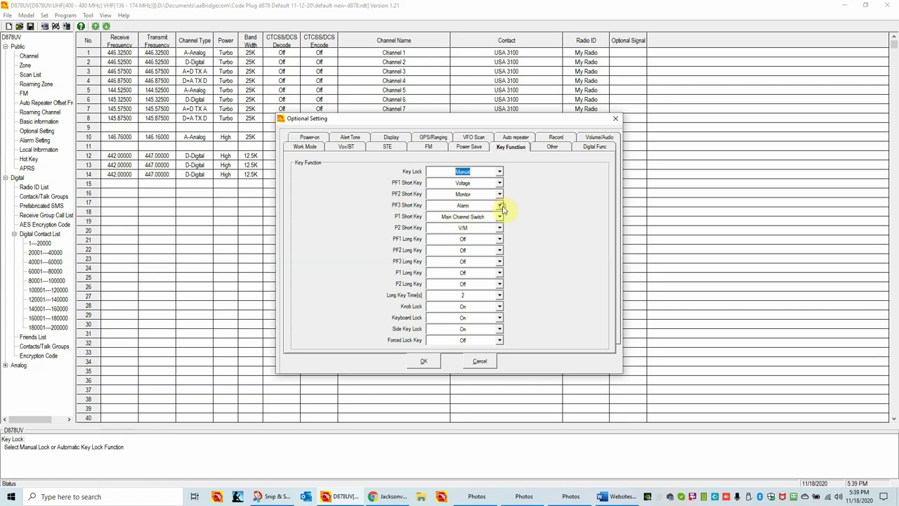
left_click(500, 208)
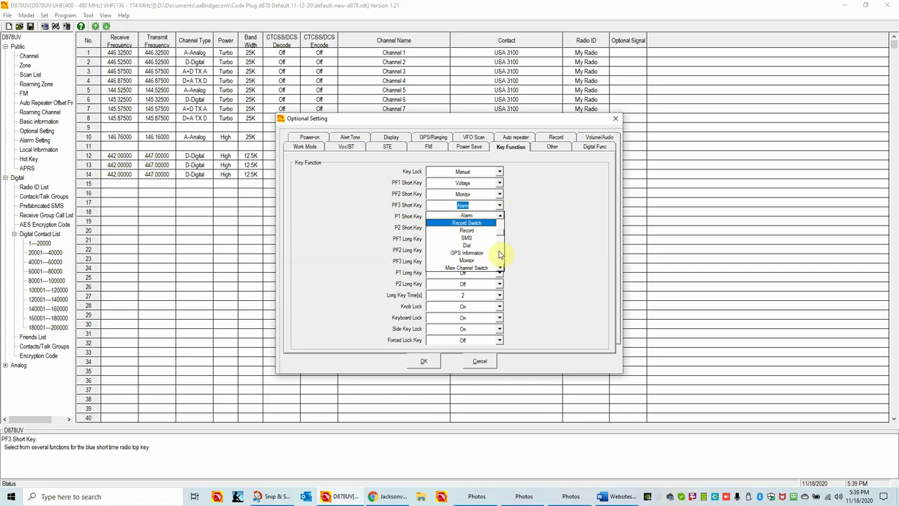
scroll(500, 269, "down", 7)
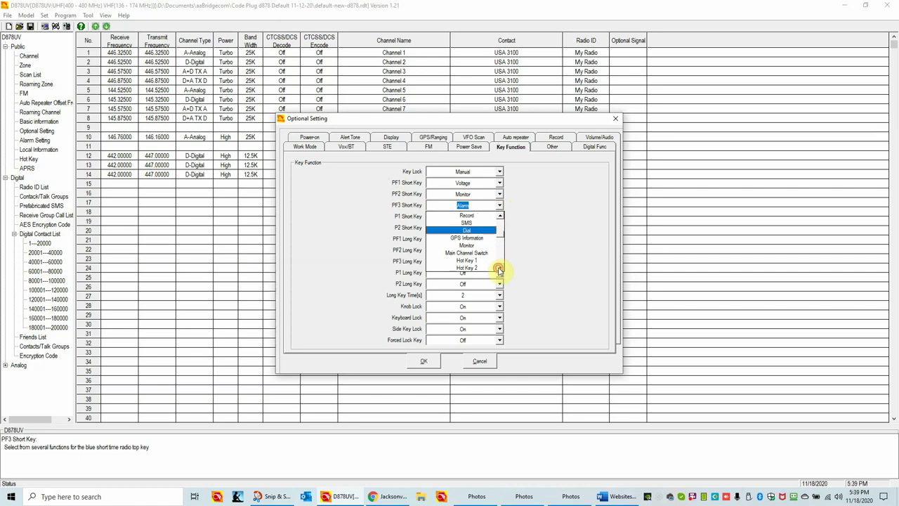
left_click(498, 270)
left_click(498, 269)
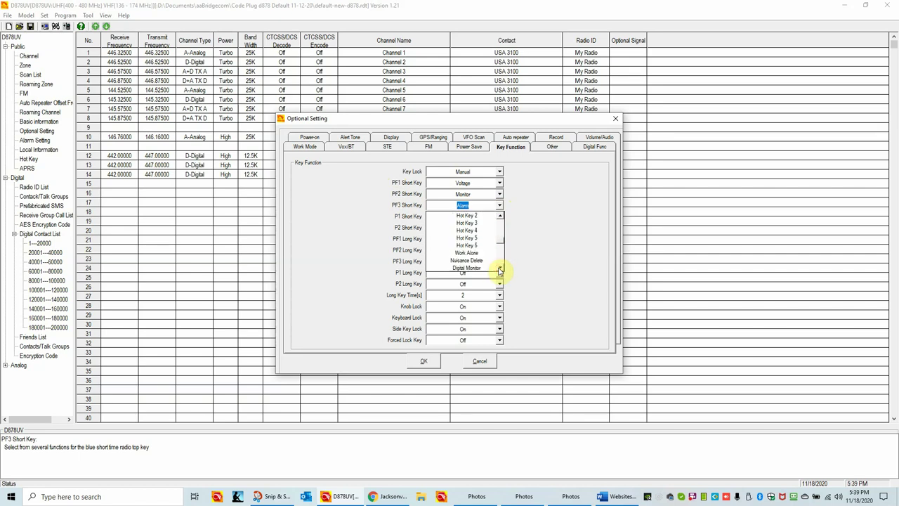
left_click(498, 269)
left_click(499, 270)
left_click(499, 270)
left_click(499, 270)
left_click(500, 270)
left_click(499, 270)
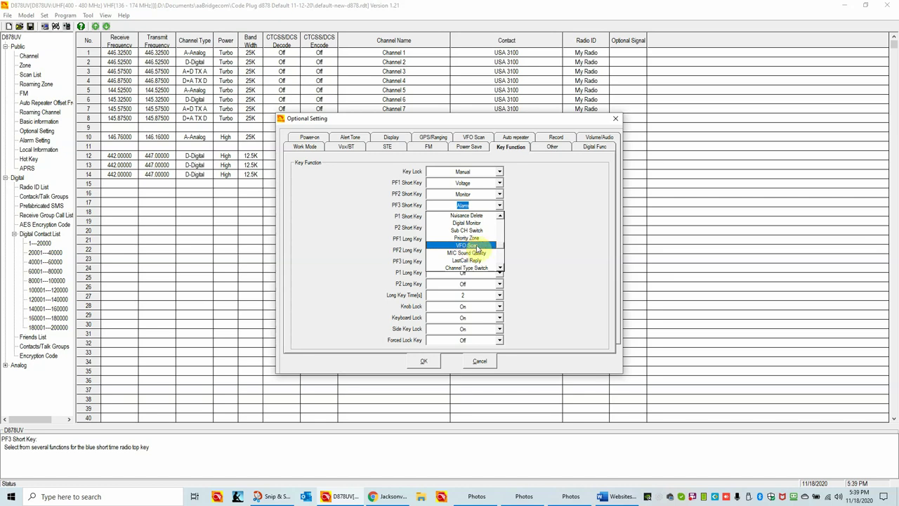
left_click(501, 268)
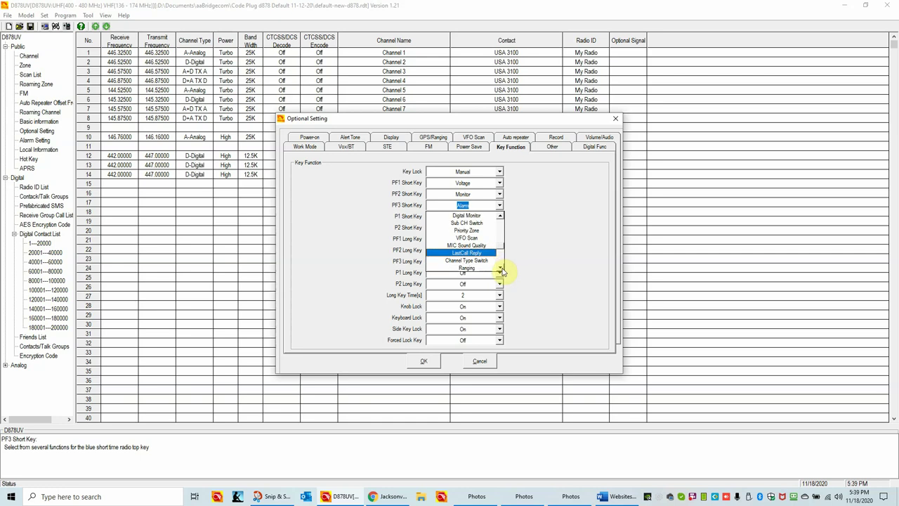
left_click(501, 268)
left_click(501, 269)
left_click(501, 269)
left_click(501, 268)
left_click(500, 268)
left_click(501, 268)
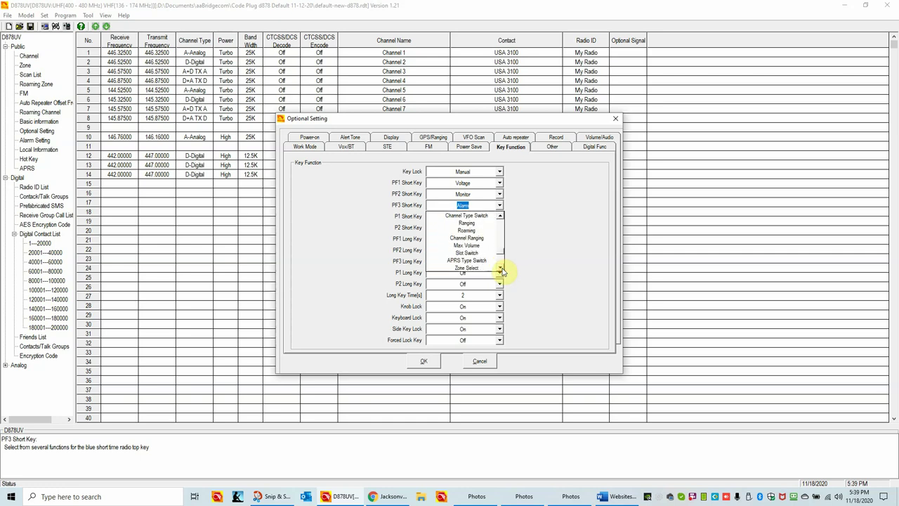
left_click(501, 268)
left_click(500, 268)
left_click(501, 269)
left_click(500, 269)
left_click(501, 268)
left_click(501, 268)
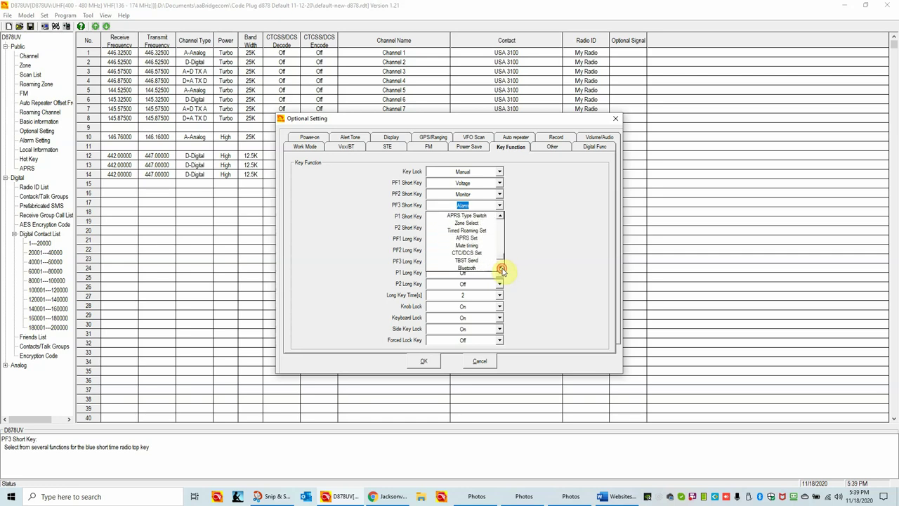
left_click(501, 269)
left_click(500, 269)
left_click(501, 269)
left_click(500, 268)
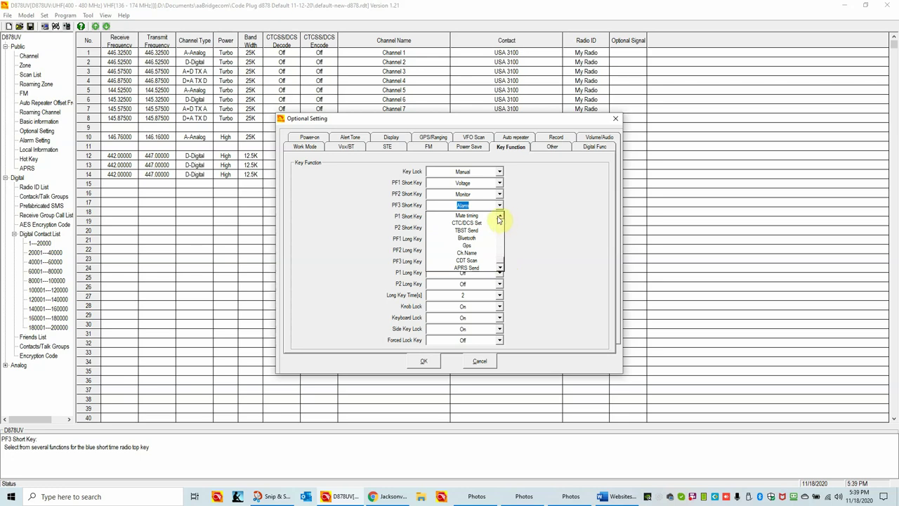
Step: Assign the Scan function to PF3 Short Key and save the optional settings
left_click(499, 217)
left_click(498, 217)
left_click(499, 217)
left_click(498, 217)
left_click(498, 217)
left_click(498, 217)
left_click(498, 217)
left_click(499, 217)
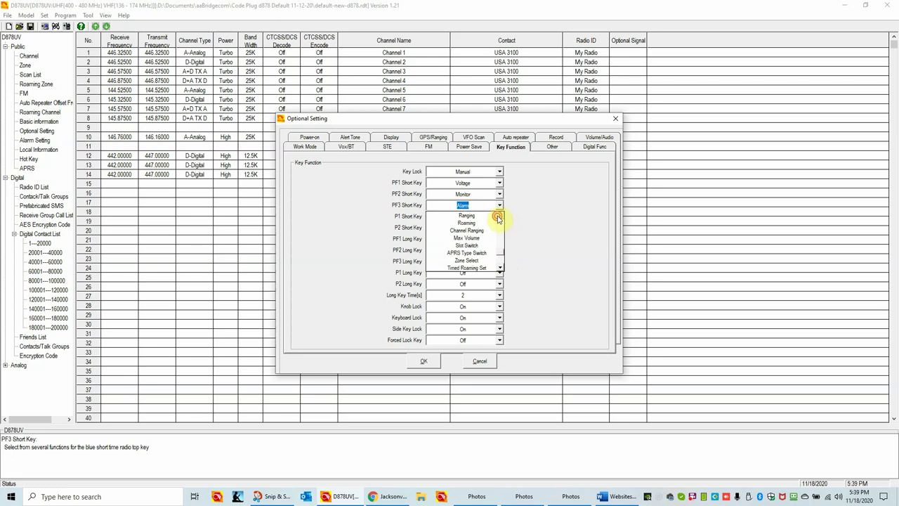
left_click(499, 217)
left_click(499, 217)
left_click(498, 217)
left_click(499, 217)
left_click(499, 217)
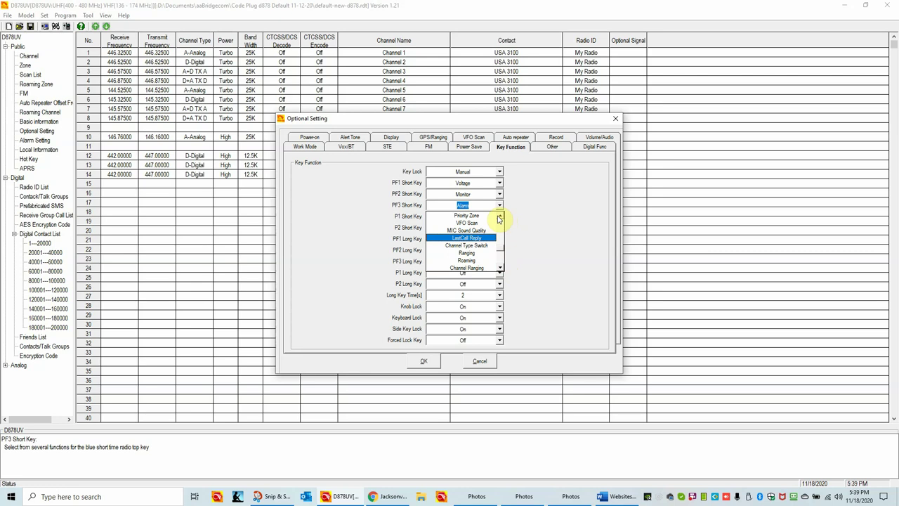
left_click(499, 217)
left_click(499, 217)
left_click(498, 217)
left_click(499, 217)
left_click(498, 217)
left_click(499, 217)
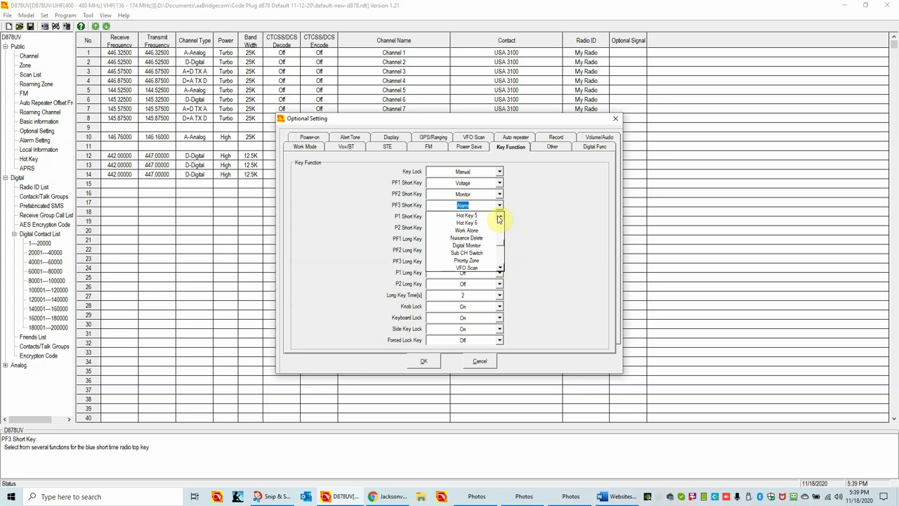
left_click(499, 217)
left_click(499, 217)
left_click(498, 217)
left_click(499, 217)
left_click(498, 217)
left_click(499, 217)
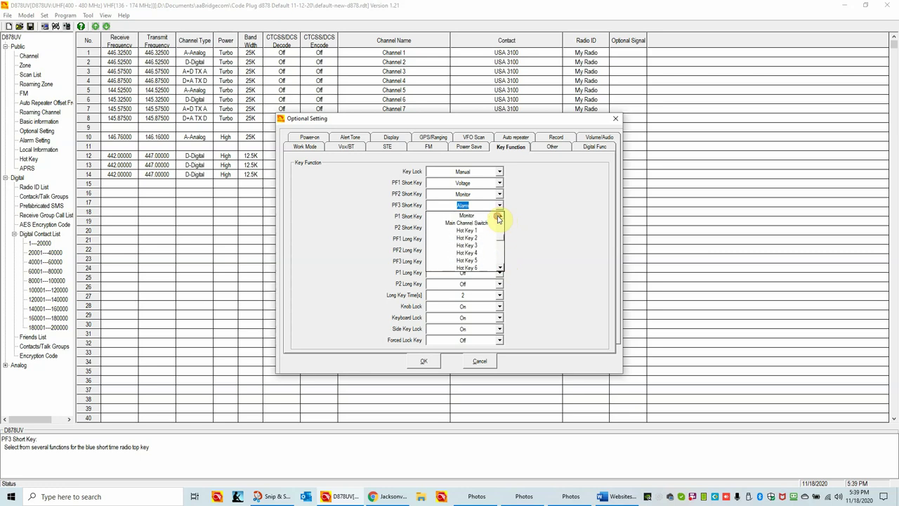
left_click(498, 217)
left_click(498, 217)
left_click(498, 217)
left_click(499, 217)
left_click(499, 217)
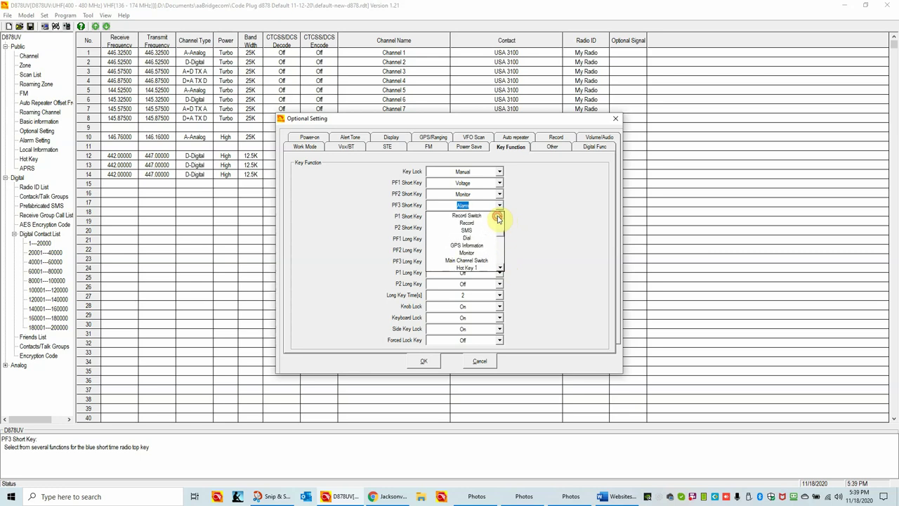
left_click(499, 217)
left_click(499, 217)
left_click(499, 217)
left_click(499, 217)
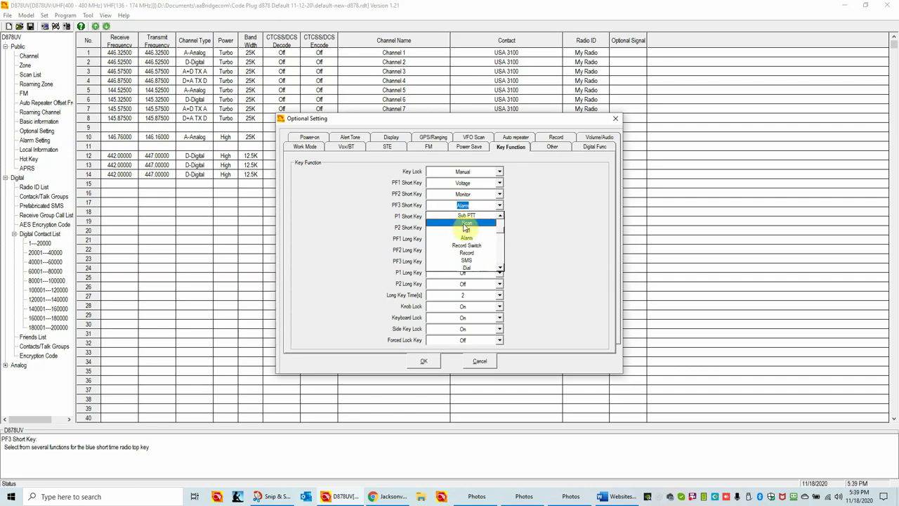
left_click(464, 225)
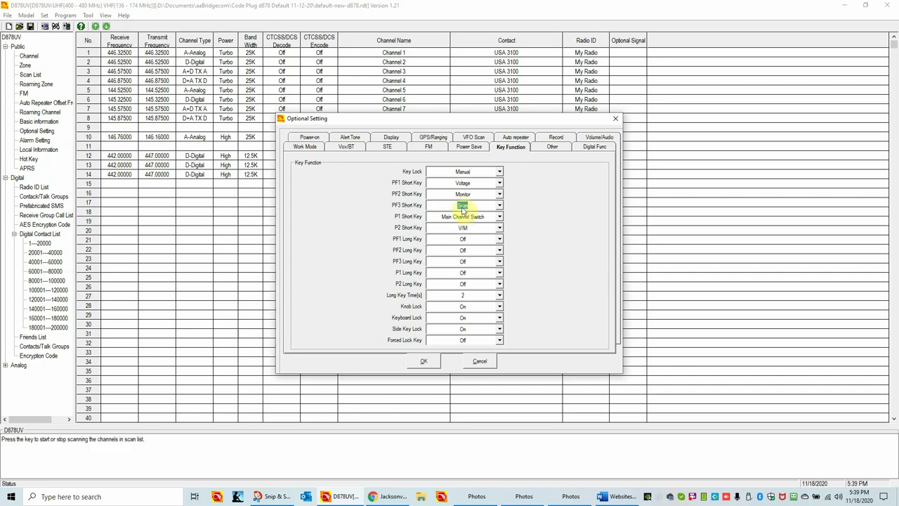
left_click(422, 363)
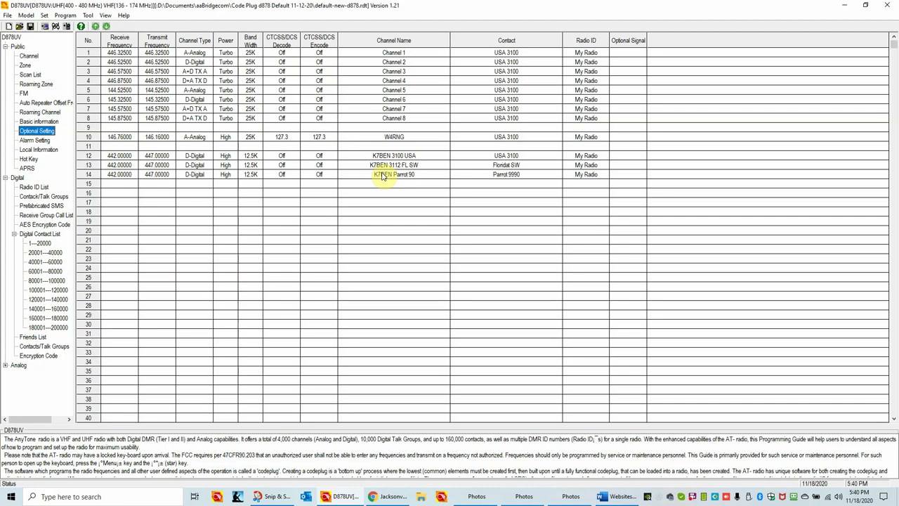
Step: Read the receive group call list guidance and add the Floridat SW 3112 contact to the first receive group
left_click(41, 216)
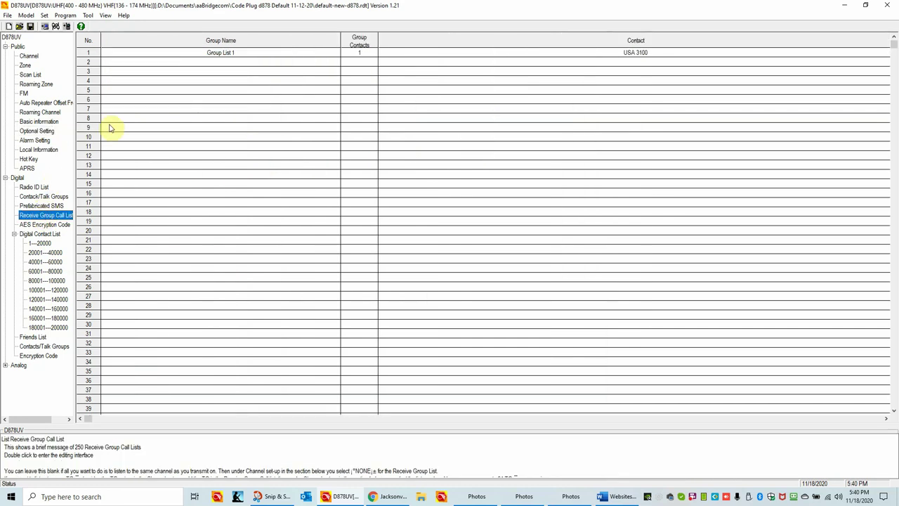
left_click(220, 55)
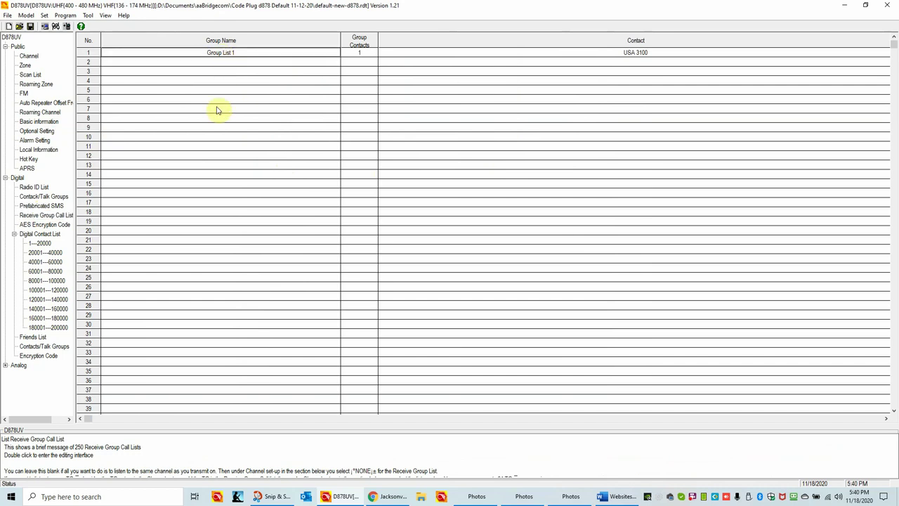
scroll(204, 446, "down", 1)
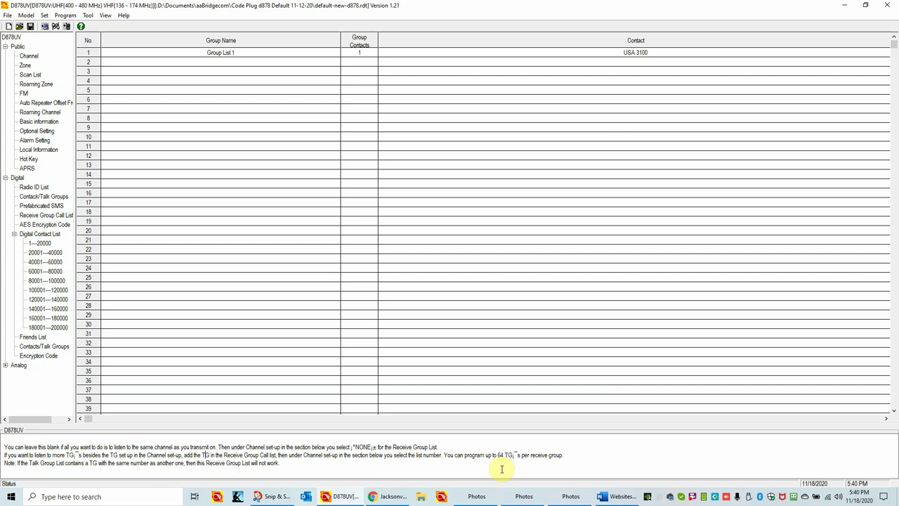
double_click(215, 52)
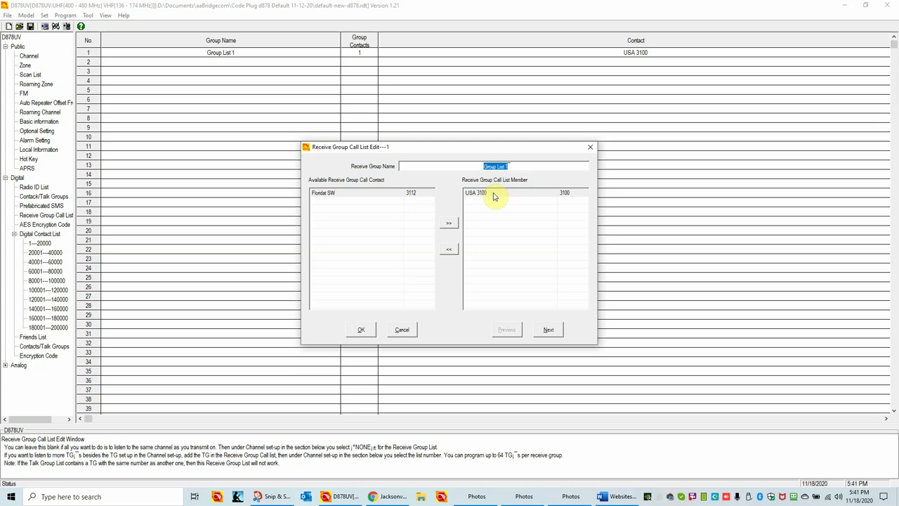
left_click(385, 194)
left_click(446, 223)
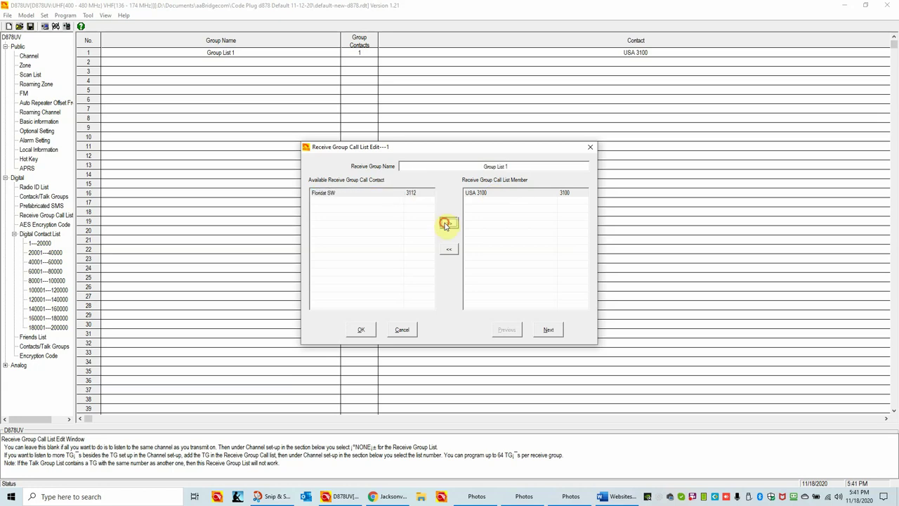
Step: Rename the receive group as K7BEN and save it
double_click(508, 167)
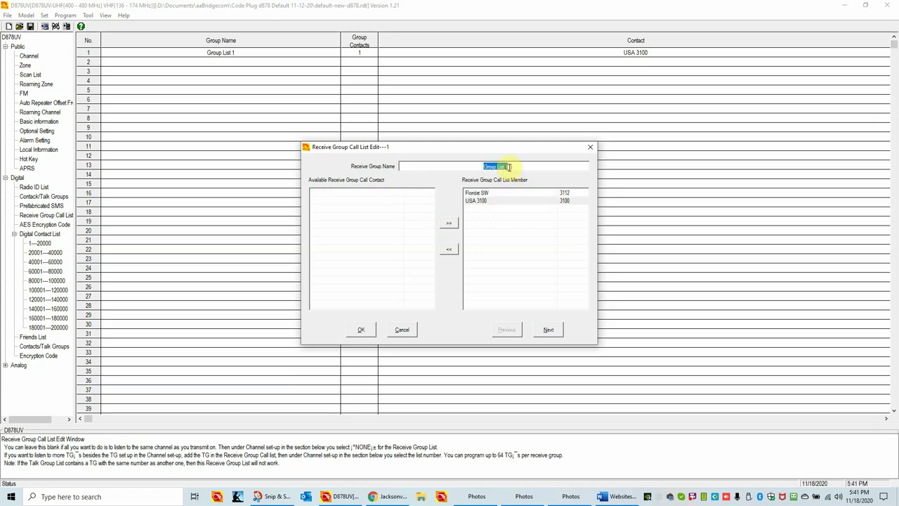
type("K7BEN")
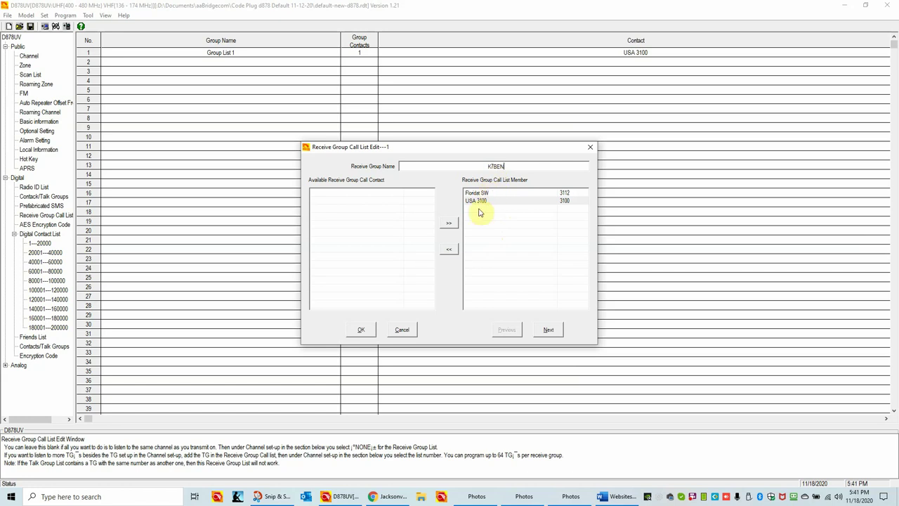
left_click(357, 330)
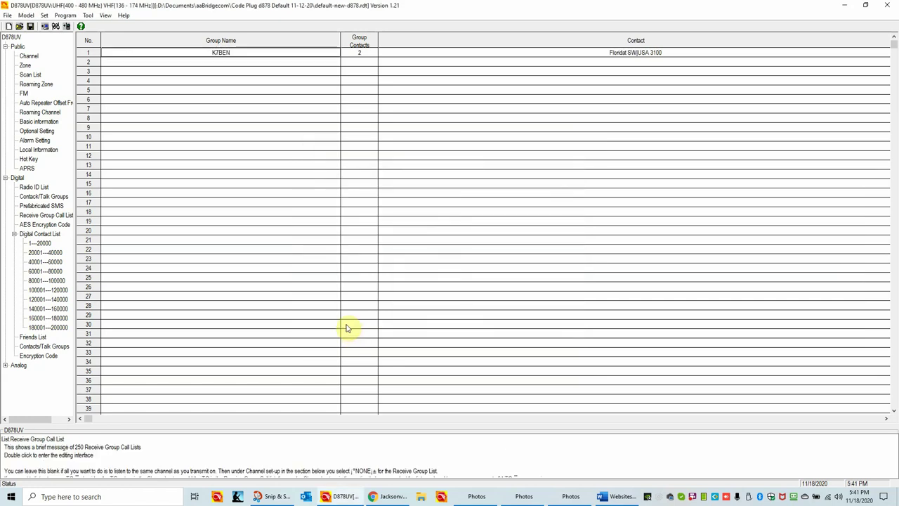
Step: Assign the K7BEN receive group list to the K7BEN 3100 USA channel and save the channel
left_click(29, 57)
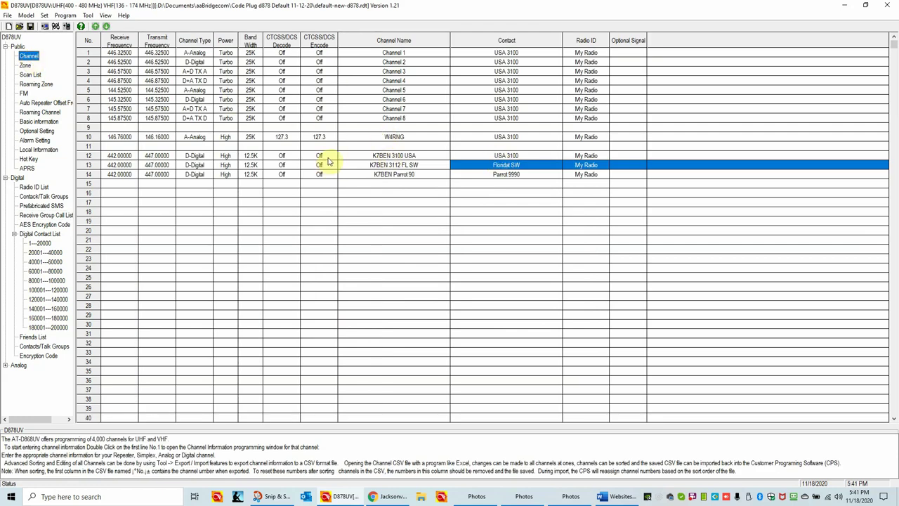
double_click(497, 158)
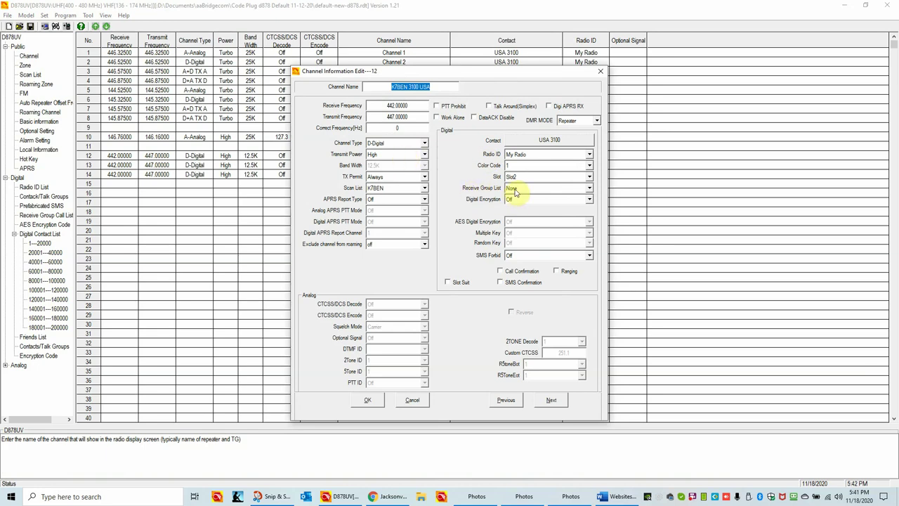
left_click(590, 188)
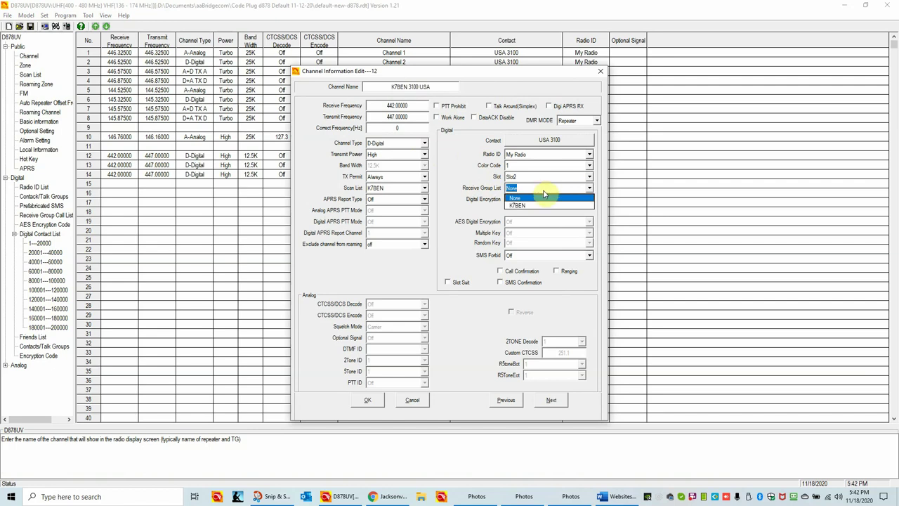
left_click(521, 206)
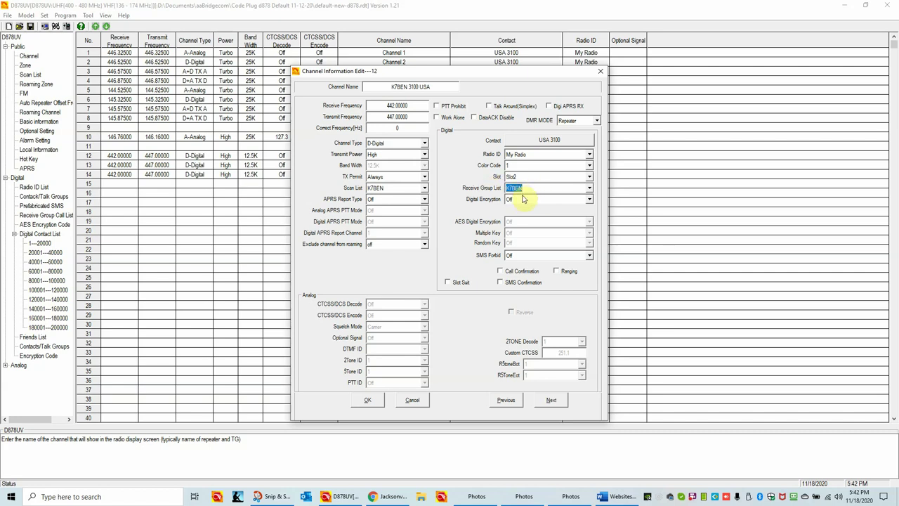
left_click(368, 400)
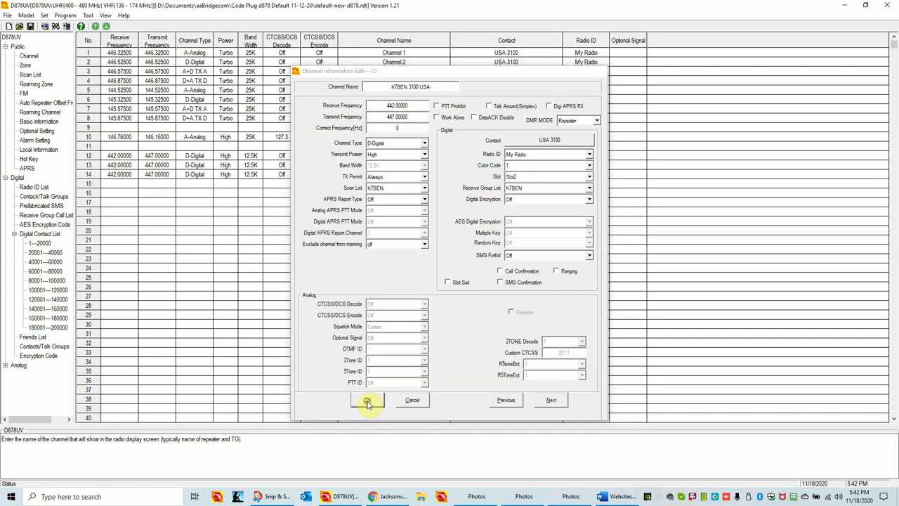
Step: Review the Additional Programming diagram in Photos, the website links document in Word and the SkyBridge hotspot page in Chrome
left_click(570, 497)
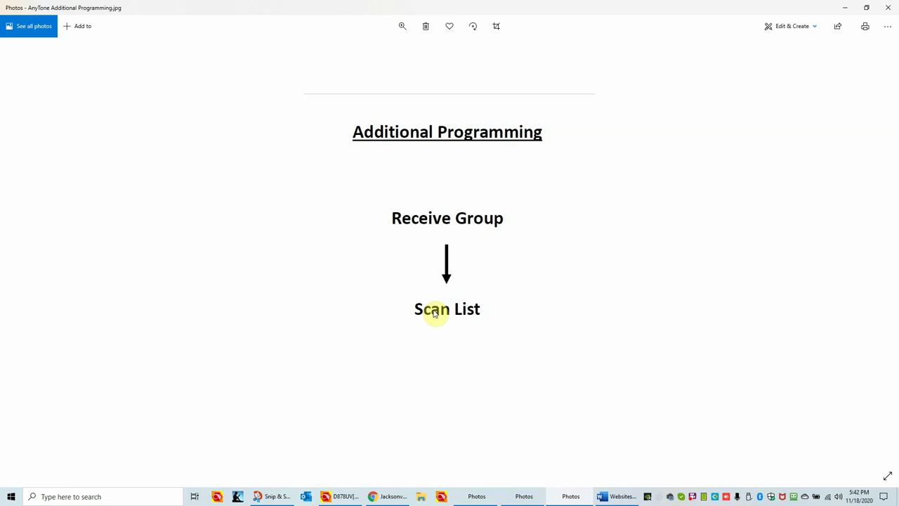
left_click(604, 496)
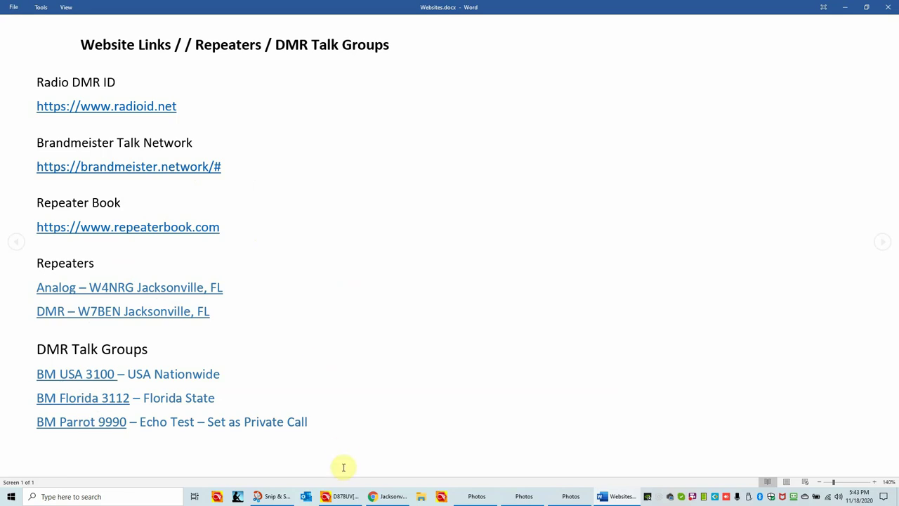
left_click(374, 497)
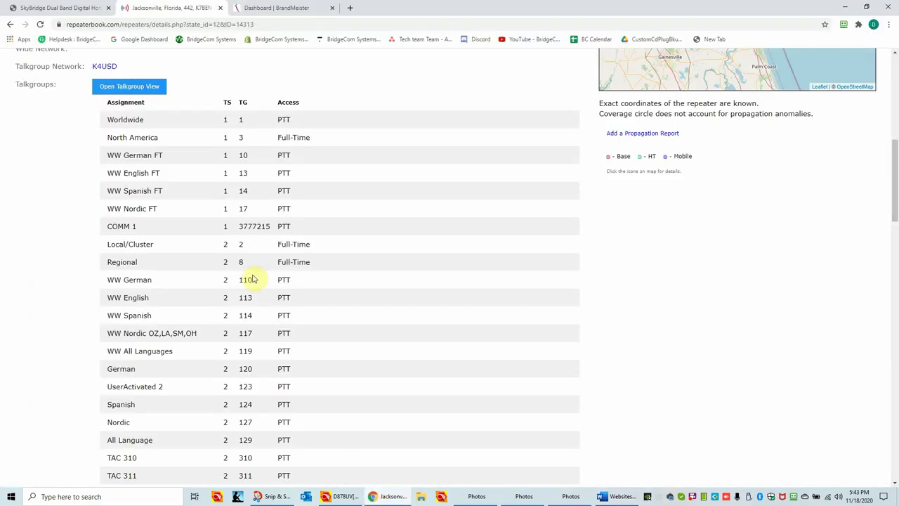
left_click(61, 9)
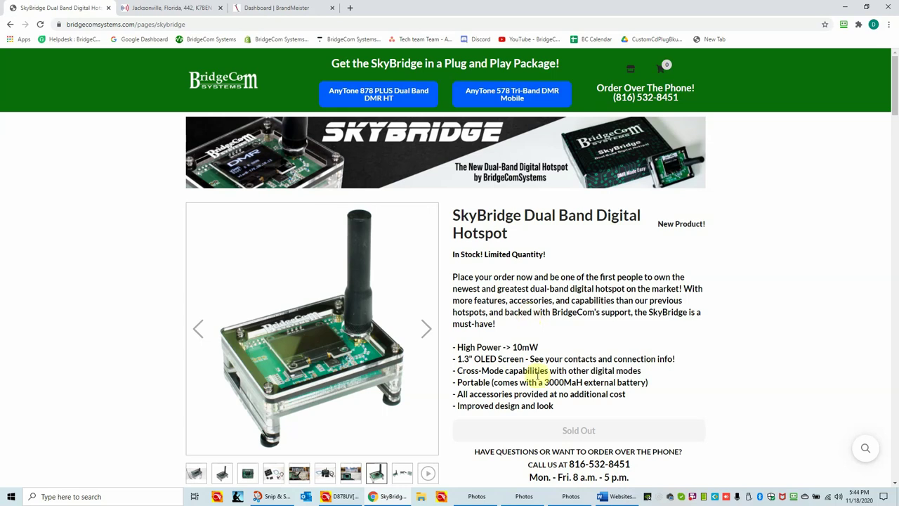
left_click(697, 497)
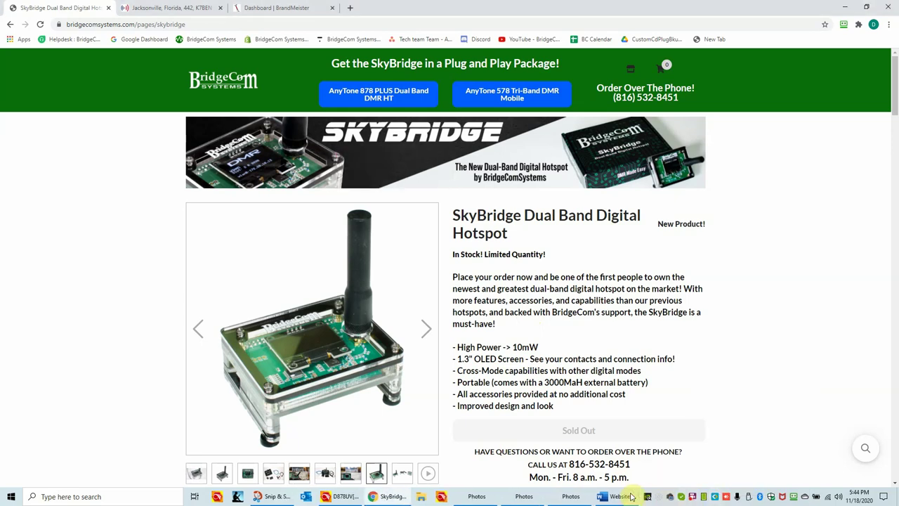
right_click(691, 498)
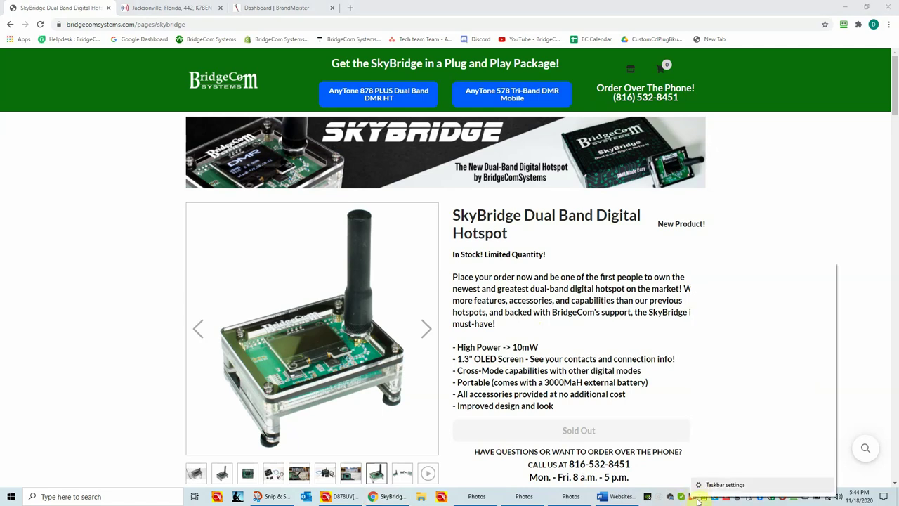
left_click(693, 500)
right_click(694, 500)
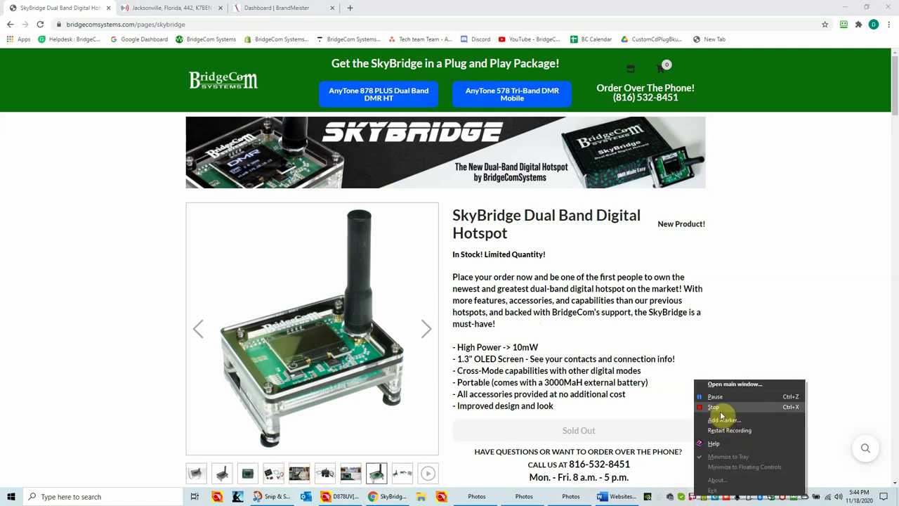